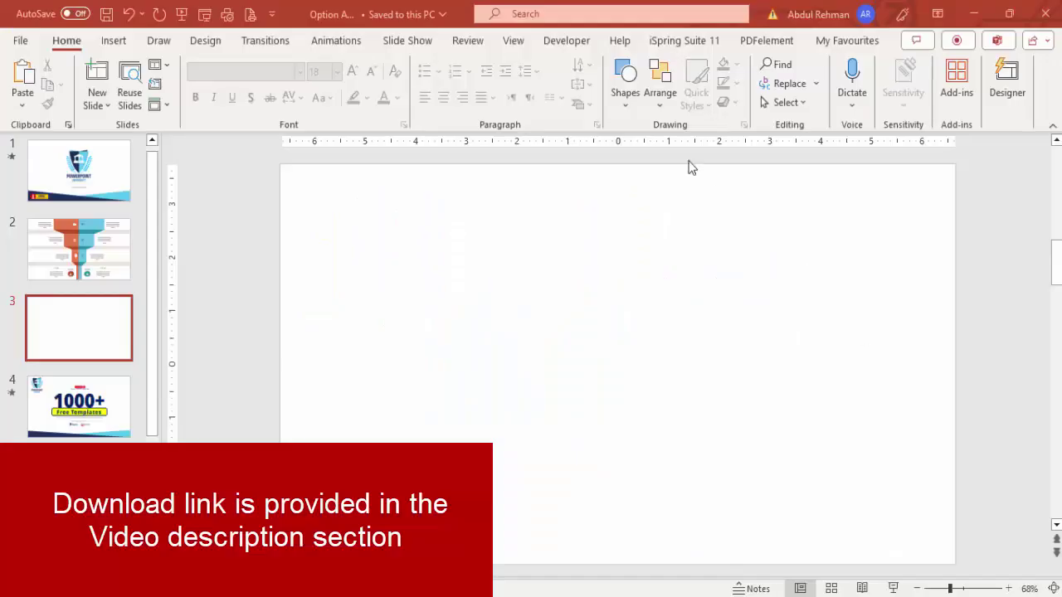
Show the slide guides and draw a full-width rectangle near the slide bottom.
click(501, 44)
click(335, 109)
click(114, 40)
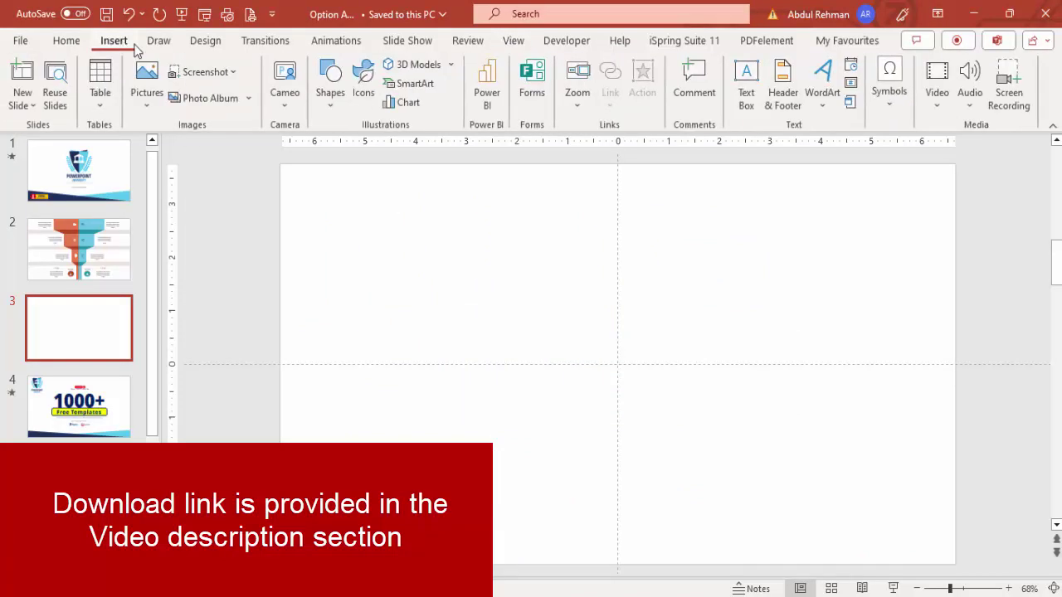
click(331, 83)
click(323, 261)
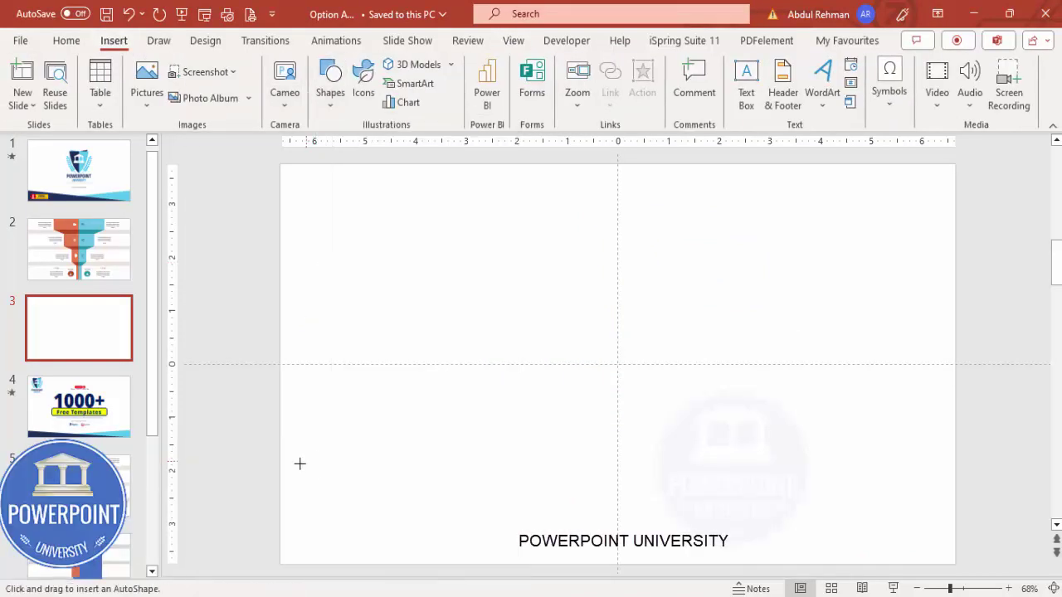
drag(282, 465, 955, 496)
Give the bar no outline, a light grey fill and a 0.5" height.
click(415, 84)
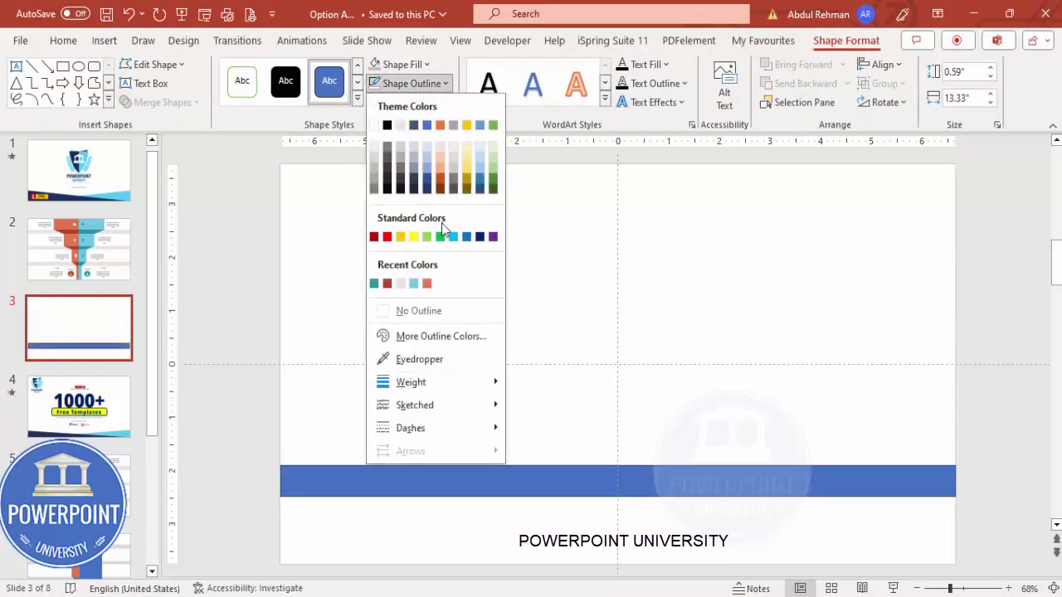
click(425, 308)
click(416, 67)
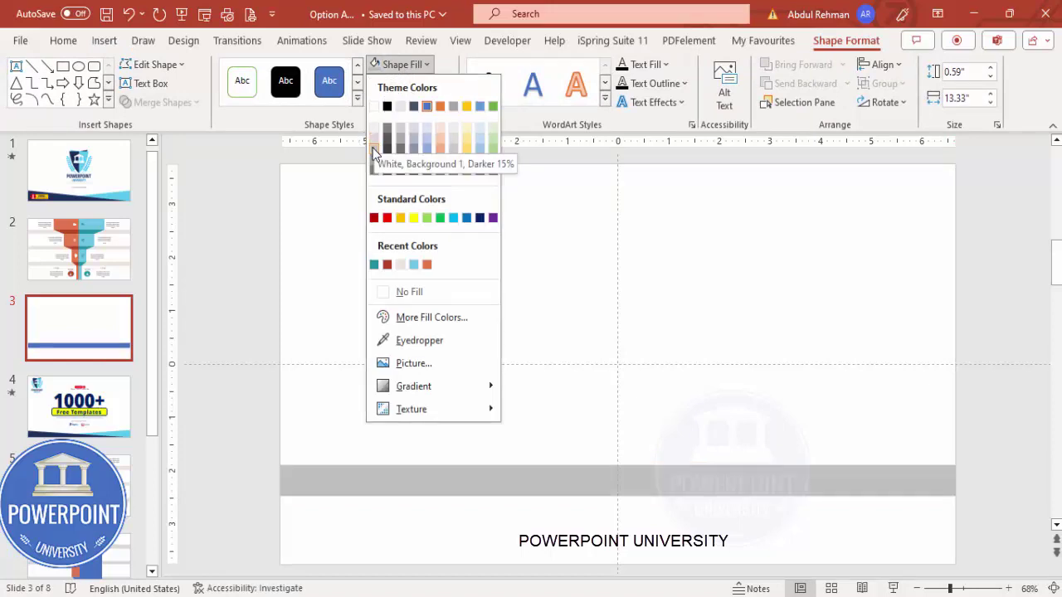
click(372, 148)
click(973, 73)
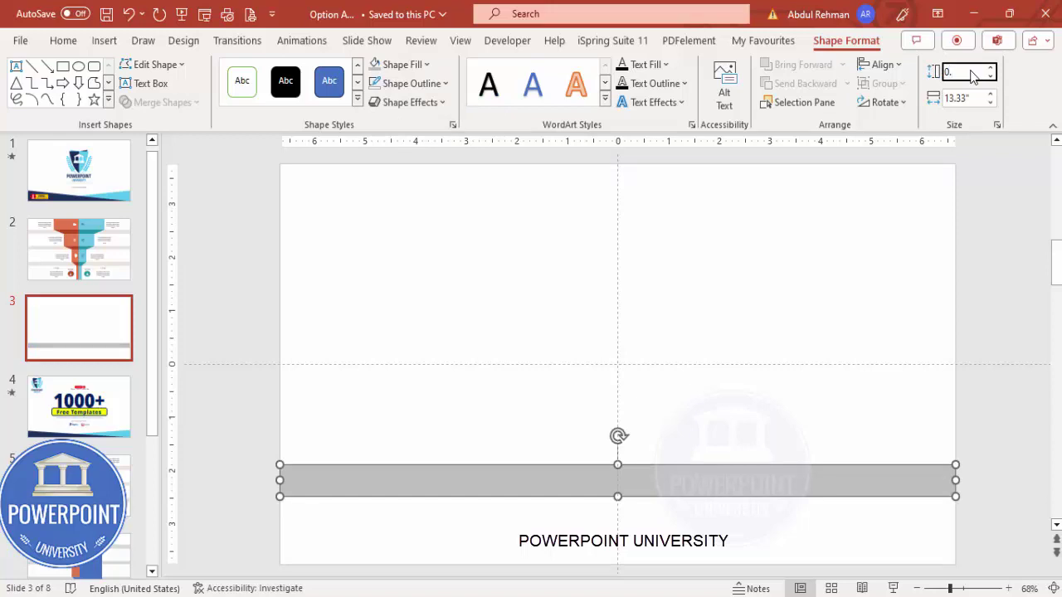
text(0.5)
key(Return)
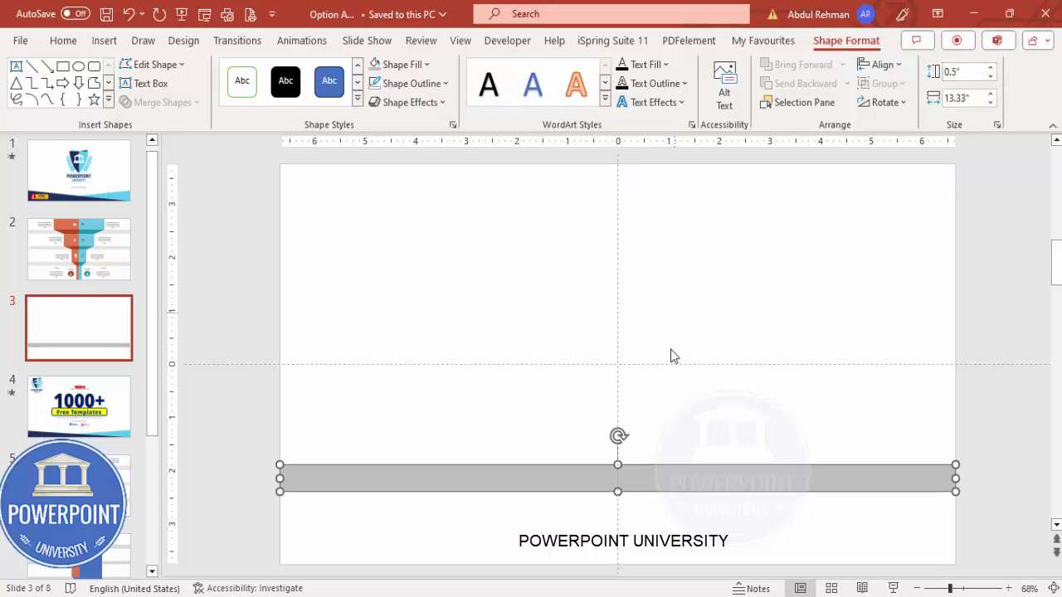
Nudge the bar up and place two evenly spaced copies above it.
drag(680, 489, 679, 471)
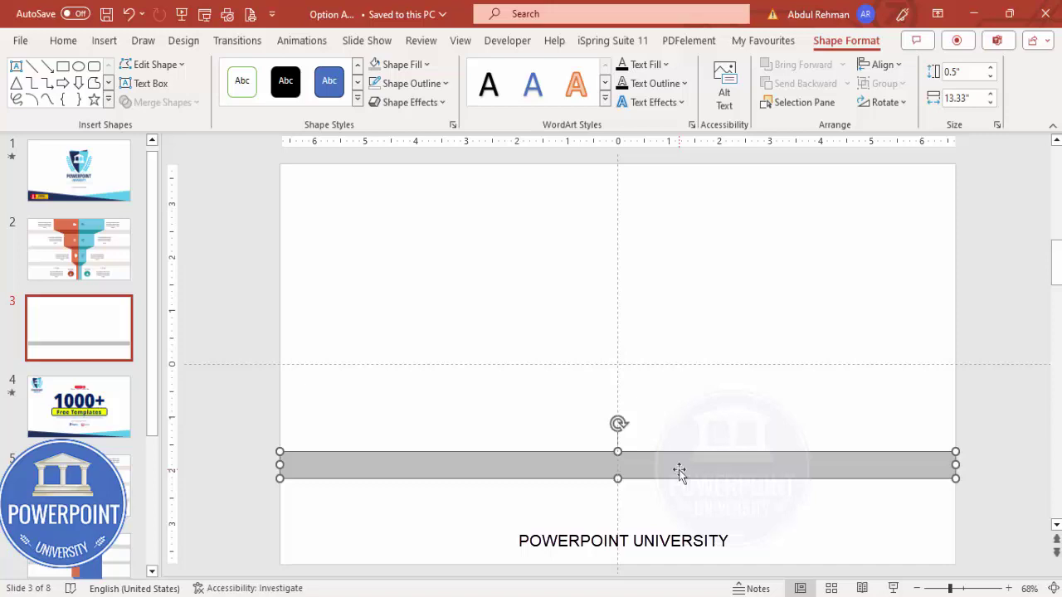
drag(678, 470, 688, 274)
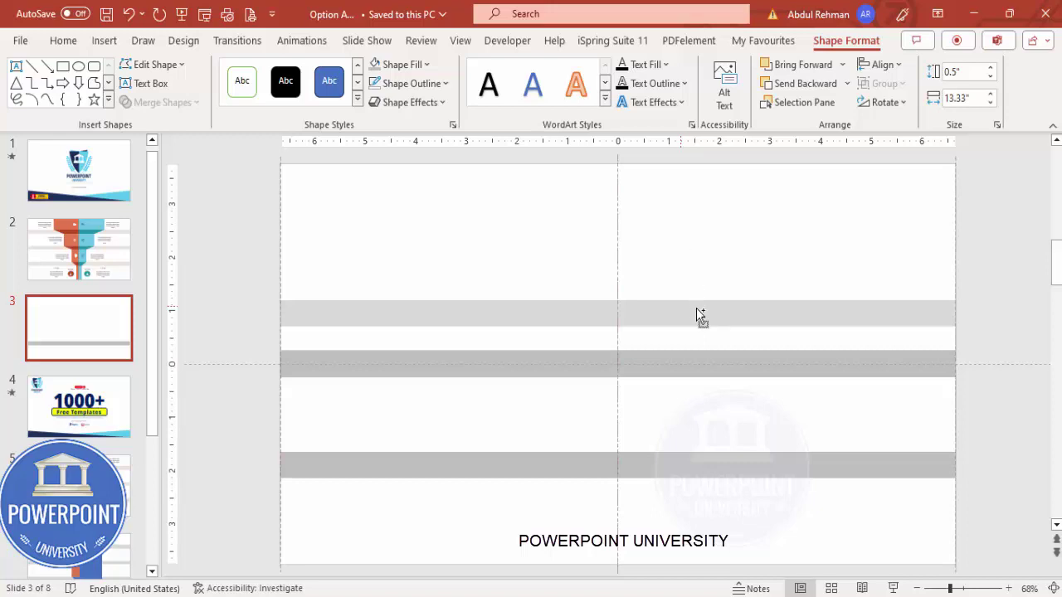
drag(697, 315, 695, 263)
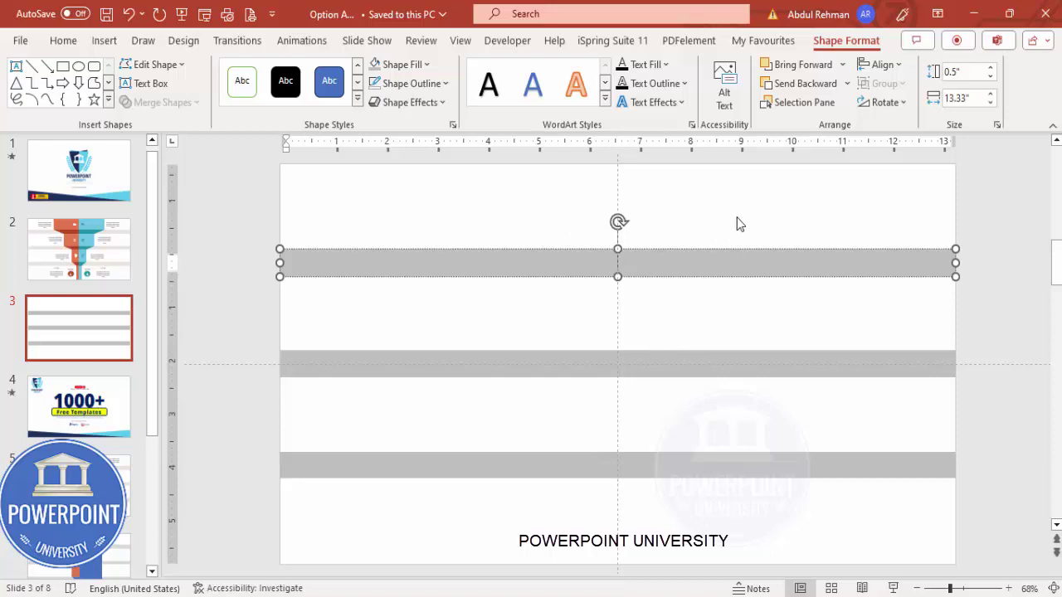
click(534, 300)
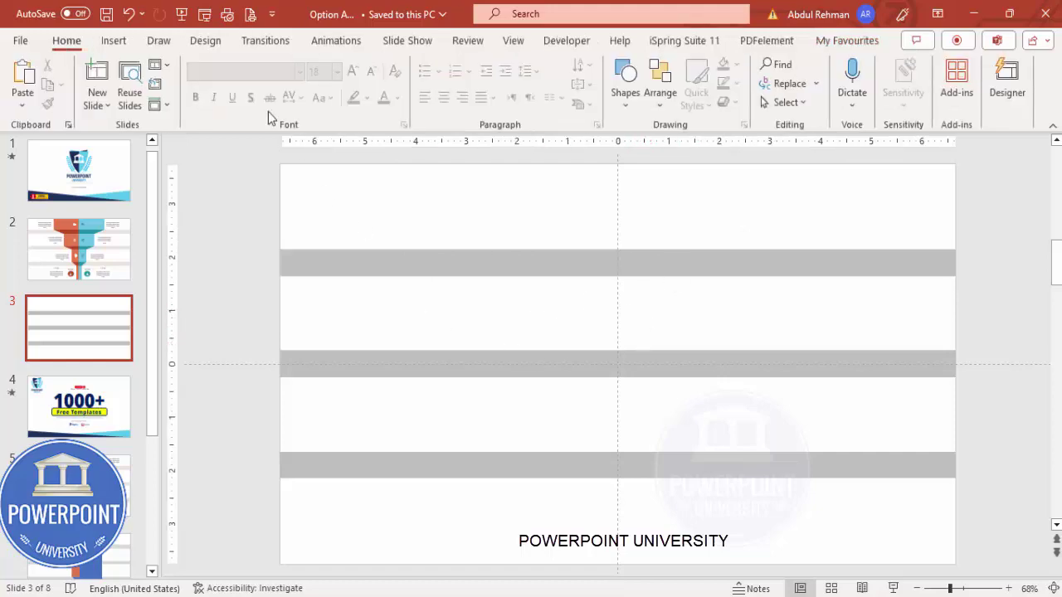
click(113, 41)
Draw a narrow outline-free blue block at the bottom of the slide.
click(327, 112)
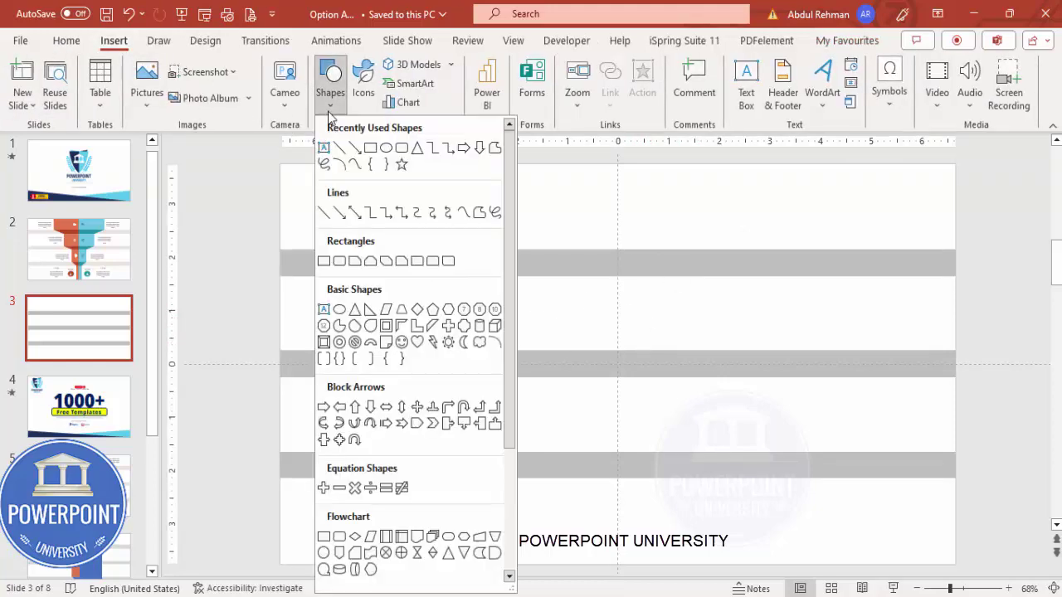
click(324, 261)
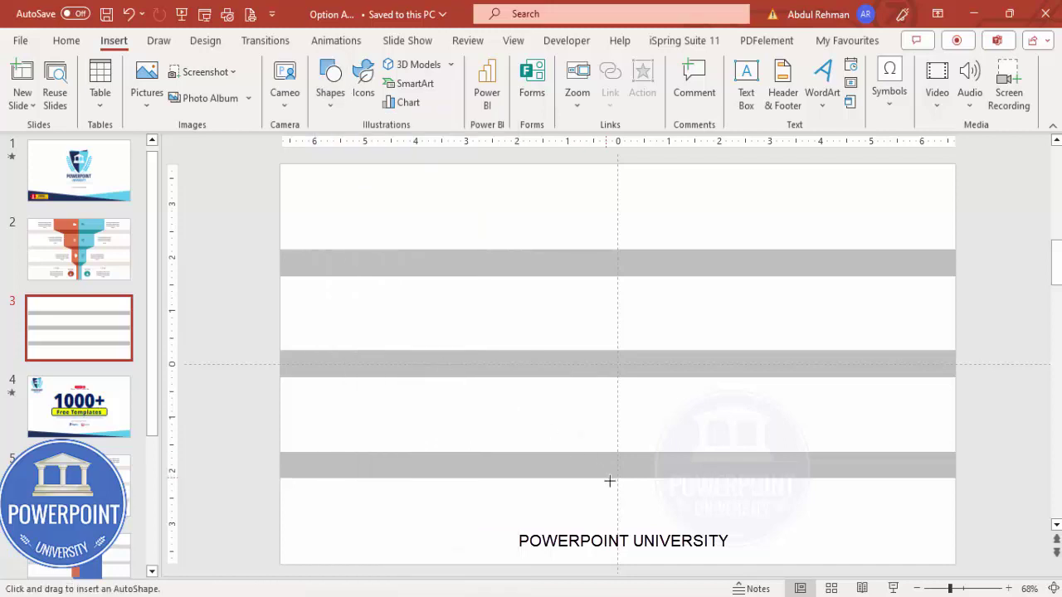
drag(617, 478, 590, 570)
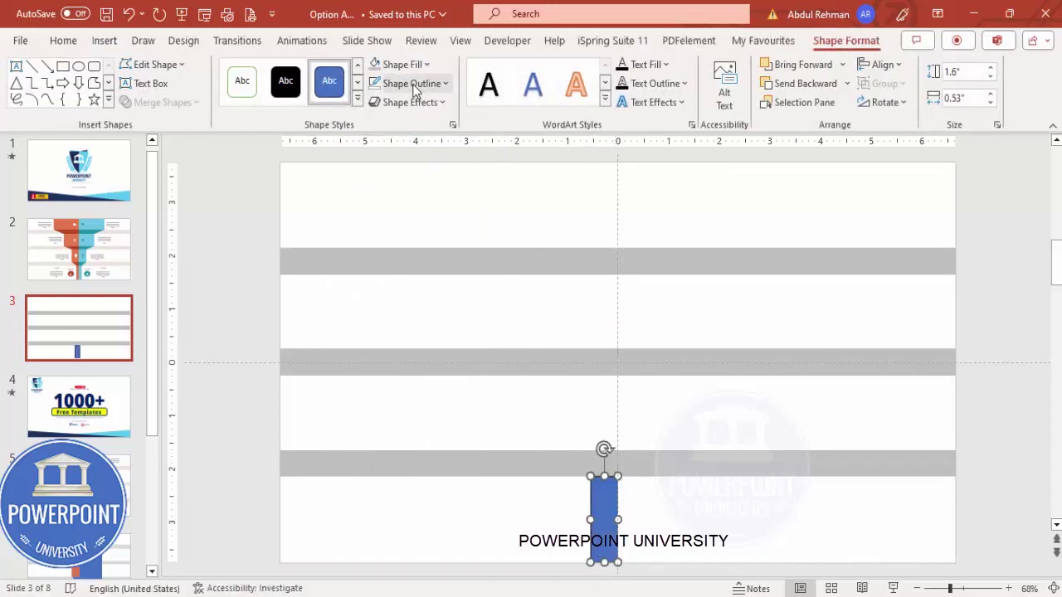
click(413, 85)
click(429, 306)
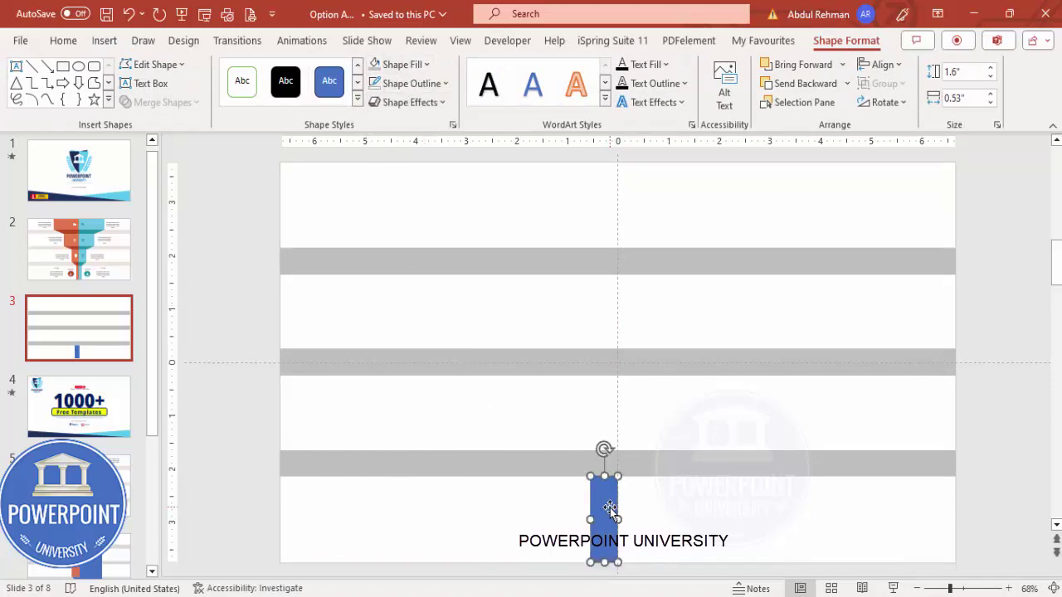
Copy the block into each upper band, shortening and widening them up to 4.31" at the top.
drag(607, 512, 599, 411)
drag(604, 462, 604, 452)
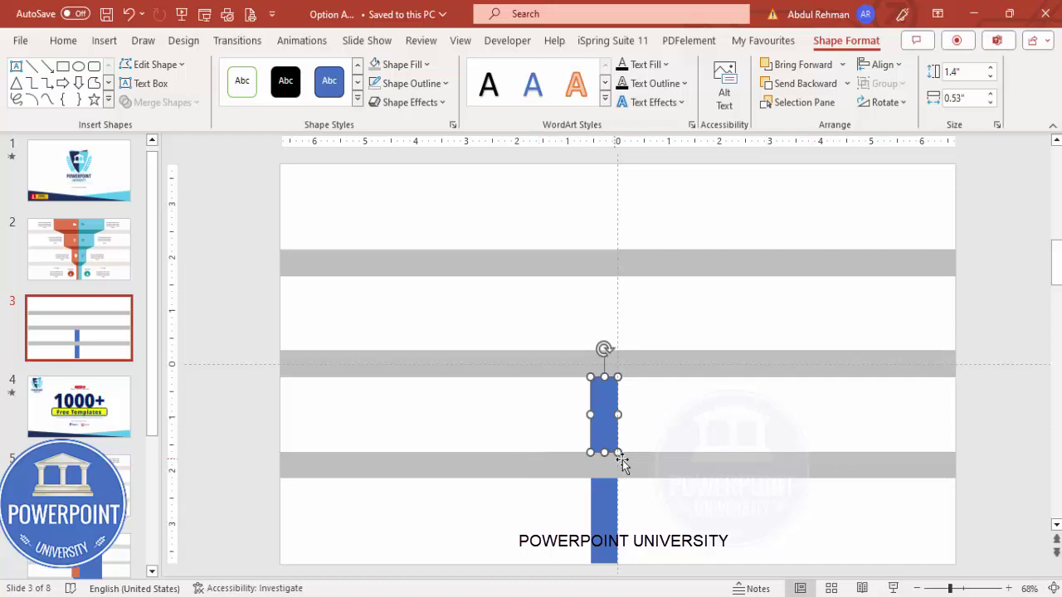
drag(590, 415, 484, 313)
drag(560, 315, 551, 248)
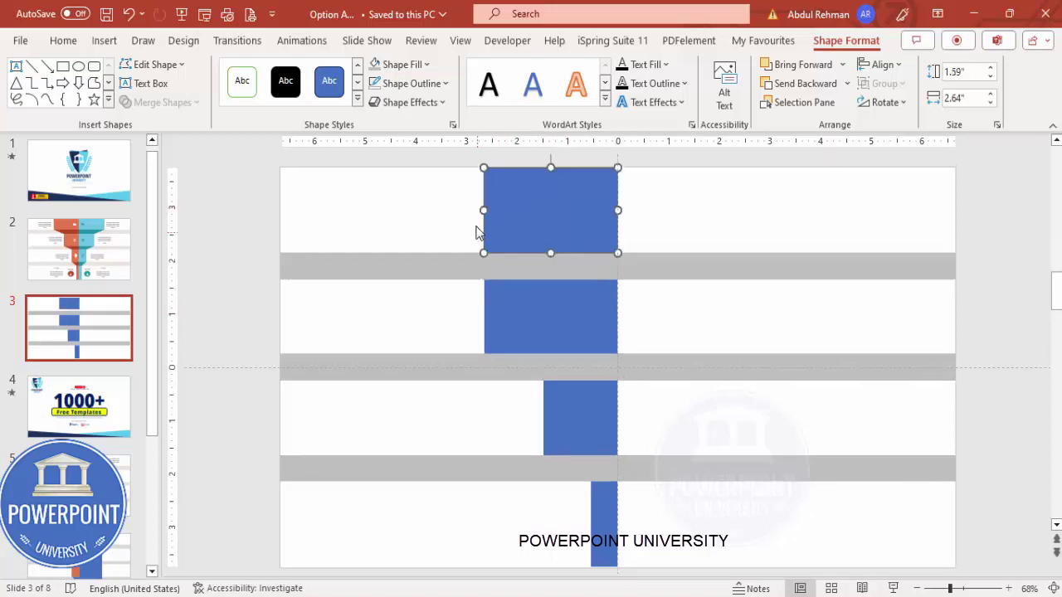
drag(483, 209, 399, 210)
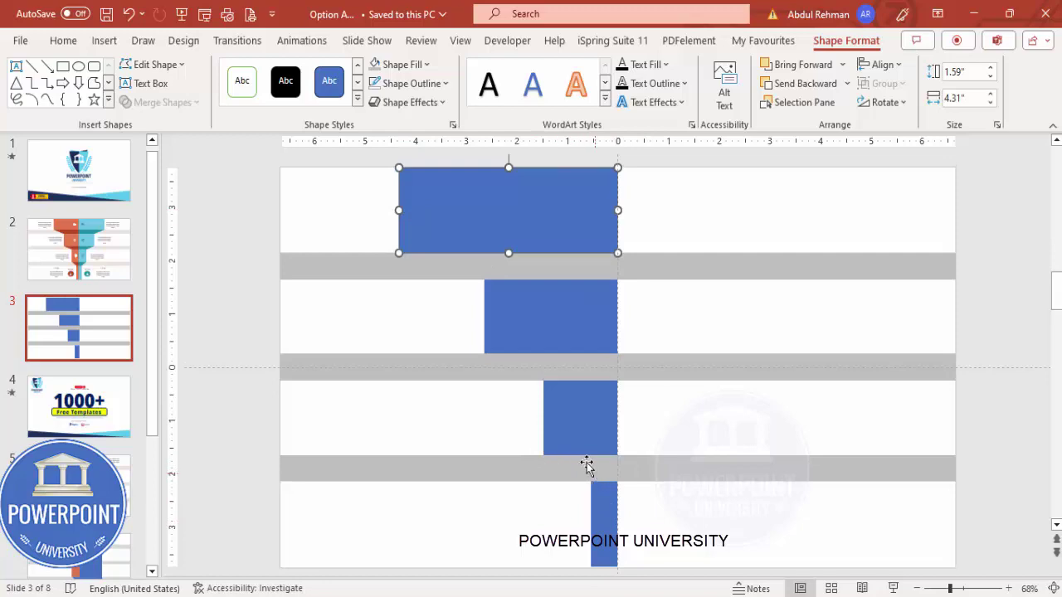
click(672, 436)
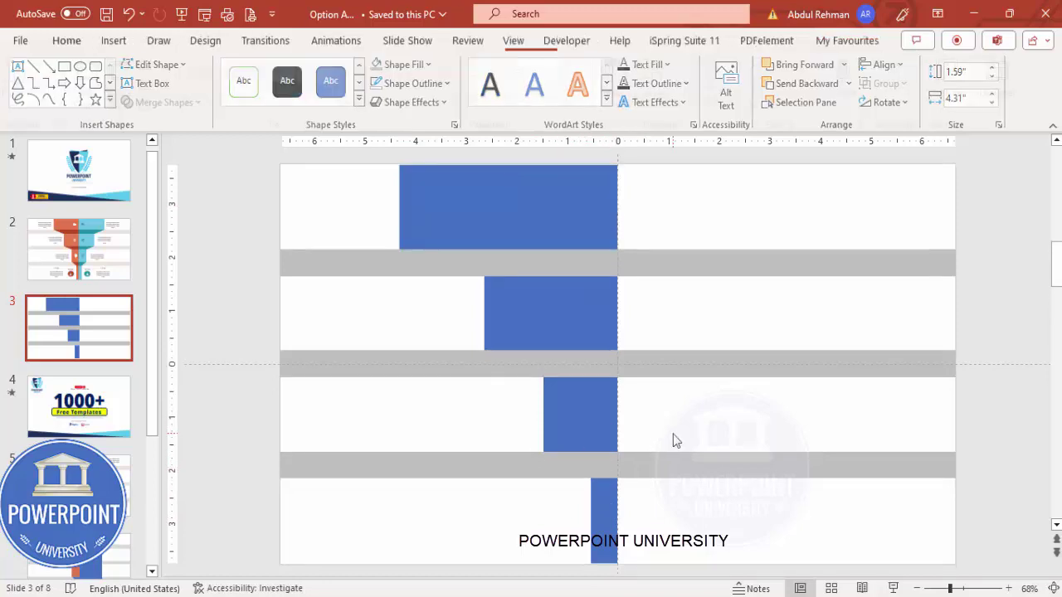
click(114, 40)
click(321, 102)
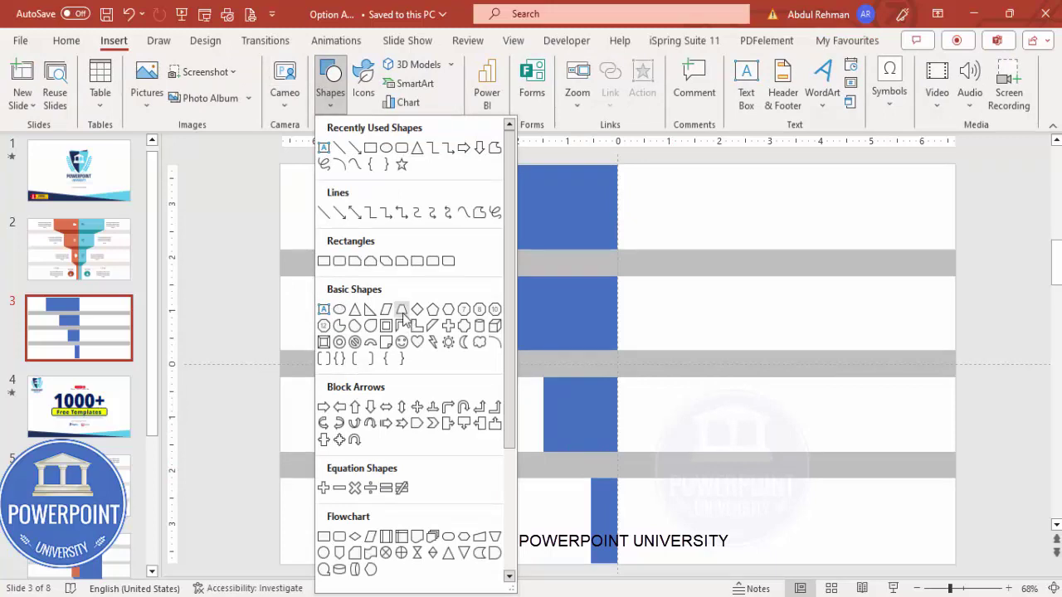
Draw a trapezoid with a dark orange fill and no outline.
click(401, 311)
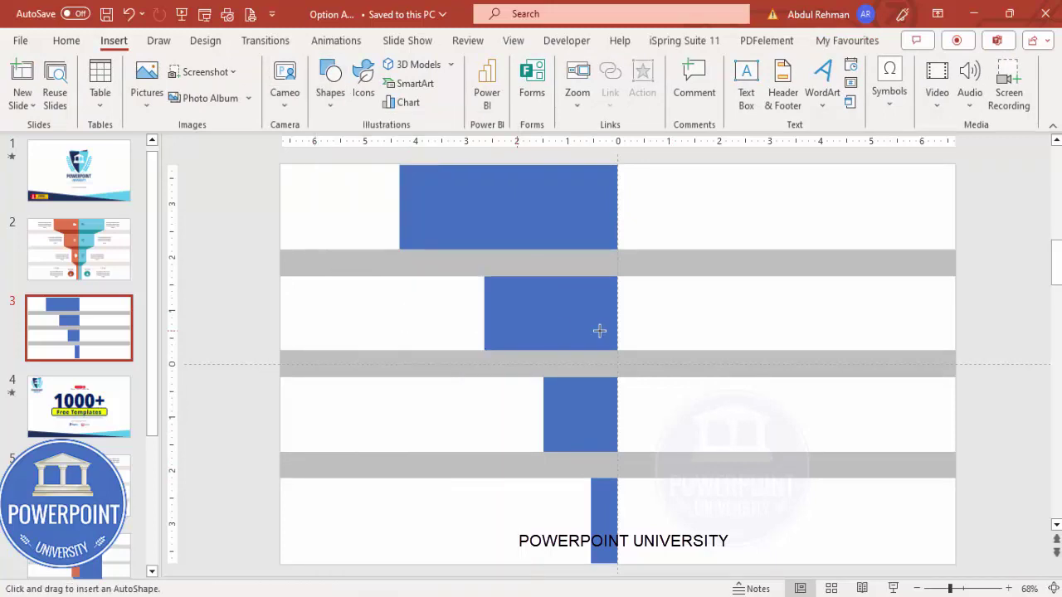
drag(668, 312, 850, 350)
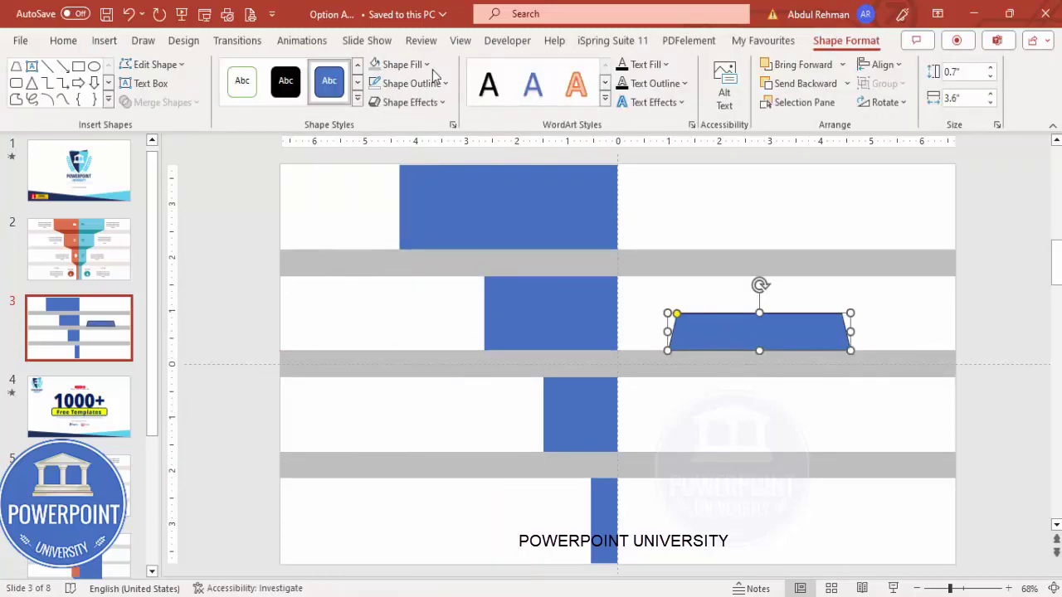
click(405, 64)
click(440, 158)
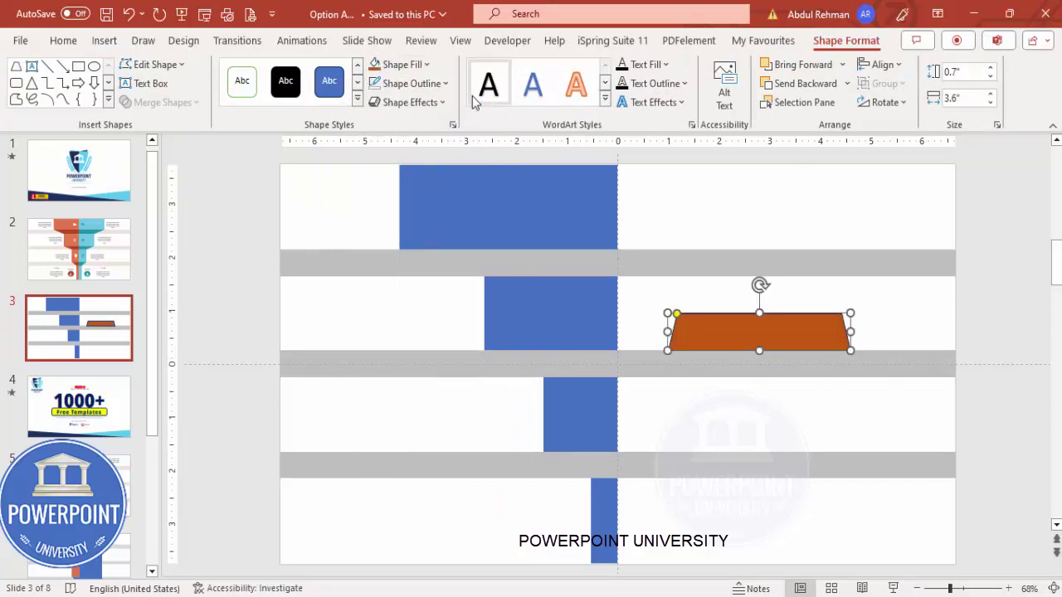
click(448, 84)
click(446, 307)
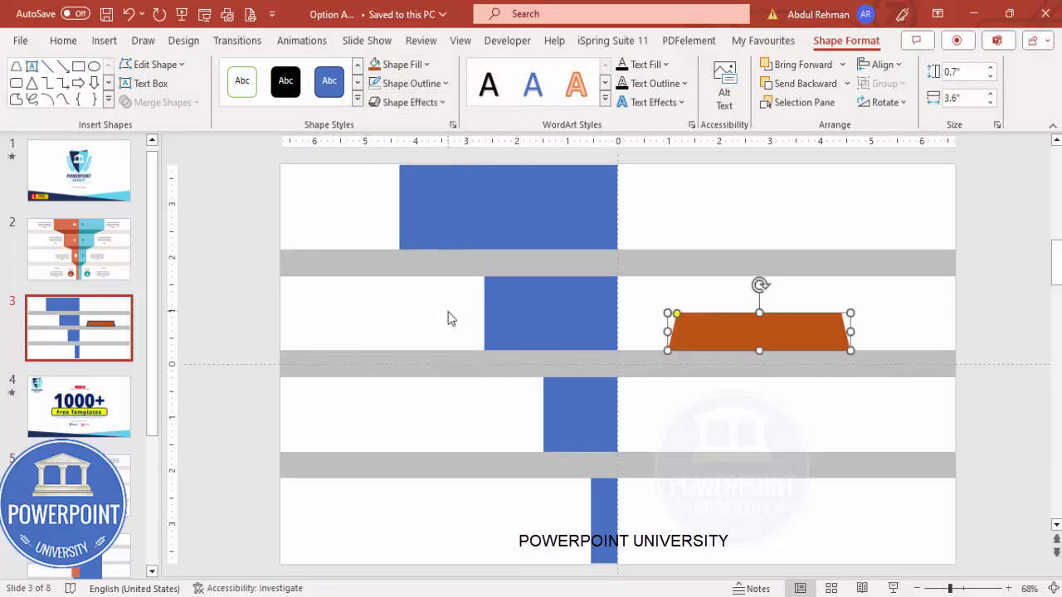
Move the trapezoid onto the third grey band and flip it vertically.
drag(734, 330, 593, 462)
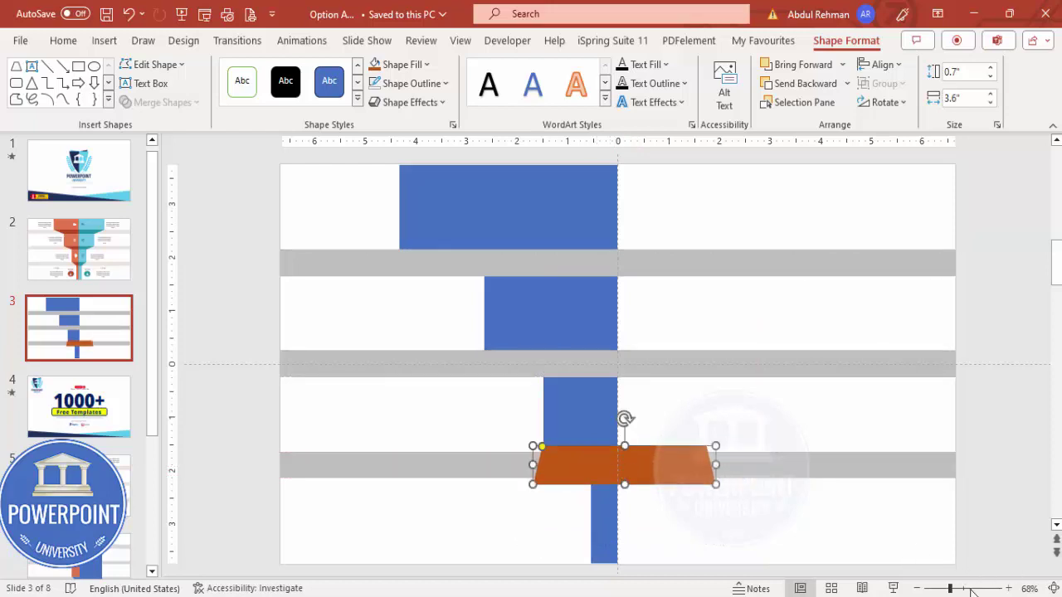
scroll(816, 526, up, 5)
drag(420, 372, 553, 382)
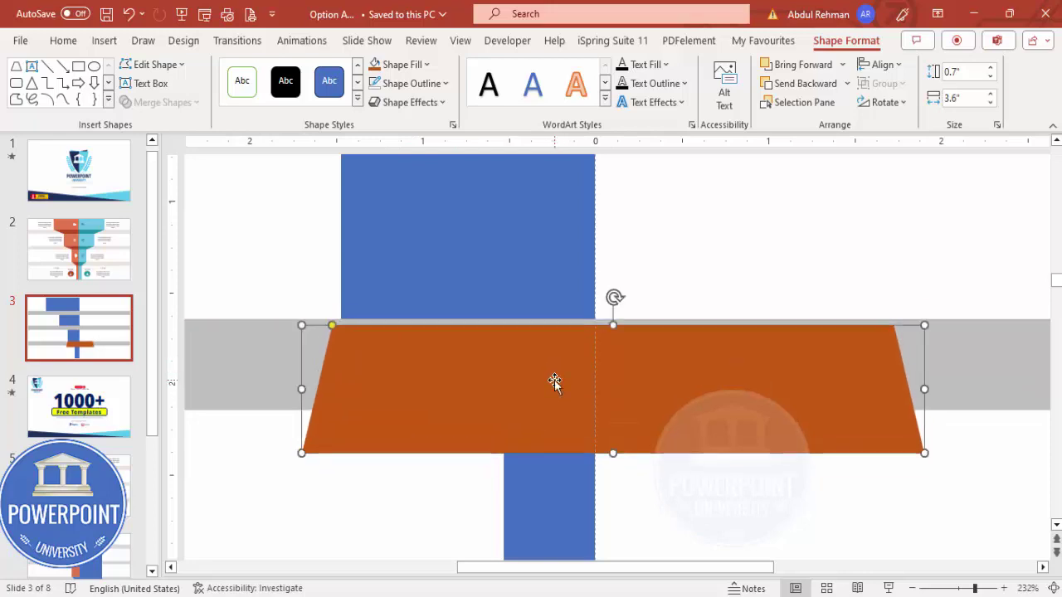
click(881, 65)
key(Escape)
click(886, 102)
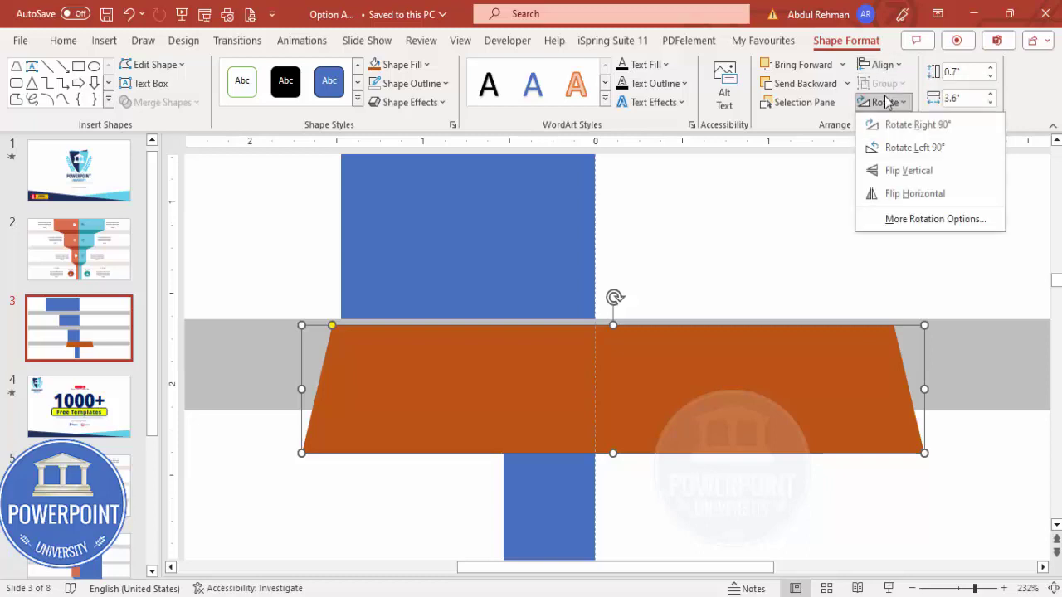
click(915, 171)
Reshape the trapezoid to 0.5" tall with its bottom narrowed to the blue column width.
drag(422, 396, 463, 391)
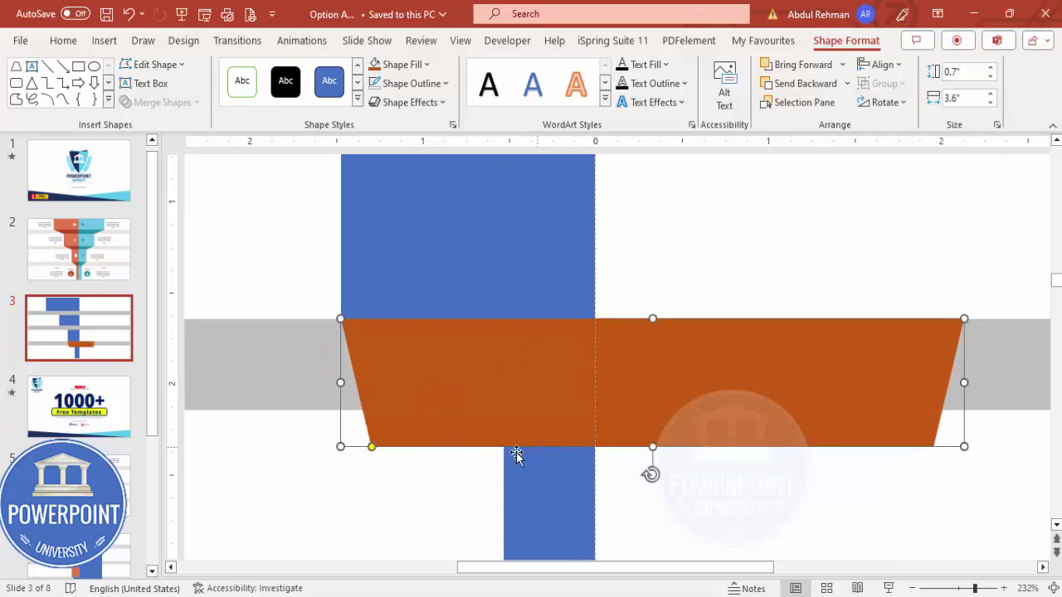
drag(372, 448, 490, 438)
drag(654, 447, 655, 410)
drag(451, 415, 505, 419)
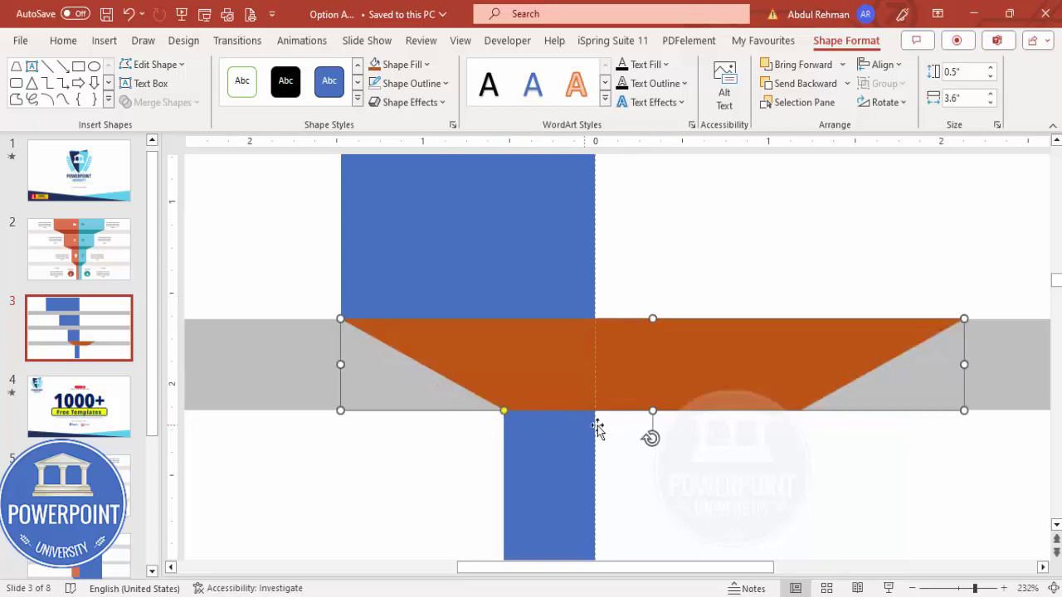
click(630, 462)
click(606, 384)
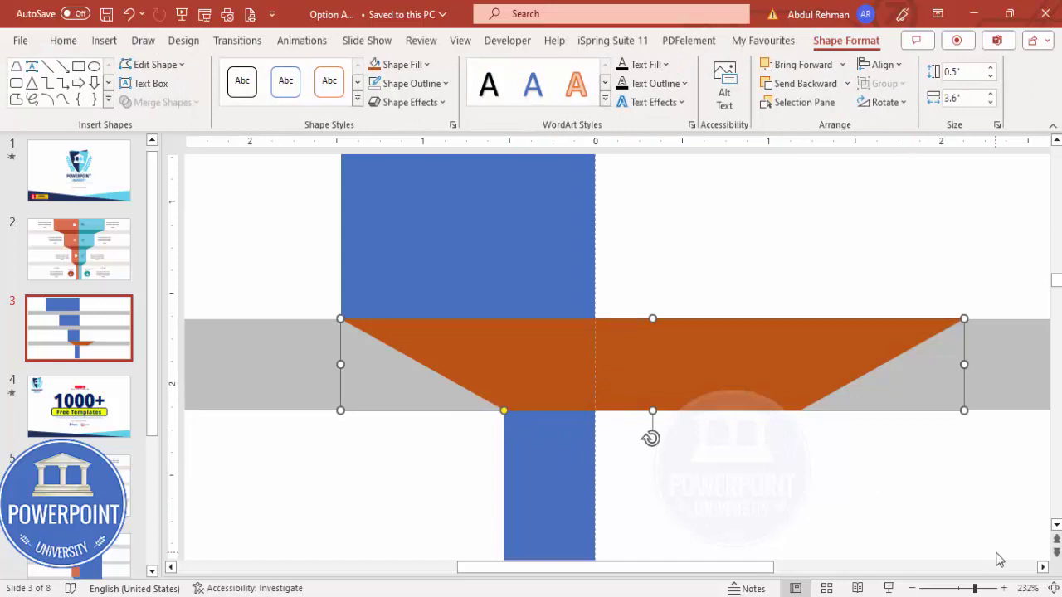
click(1054, 588)
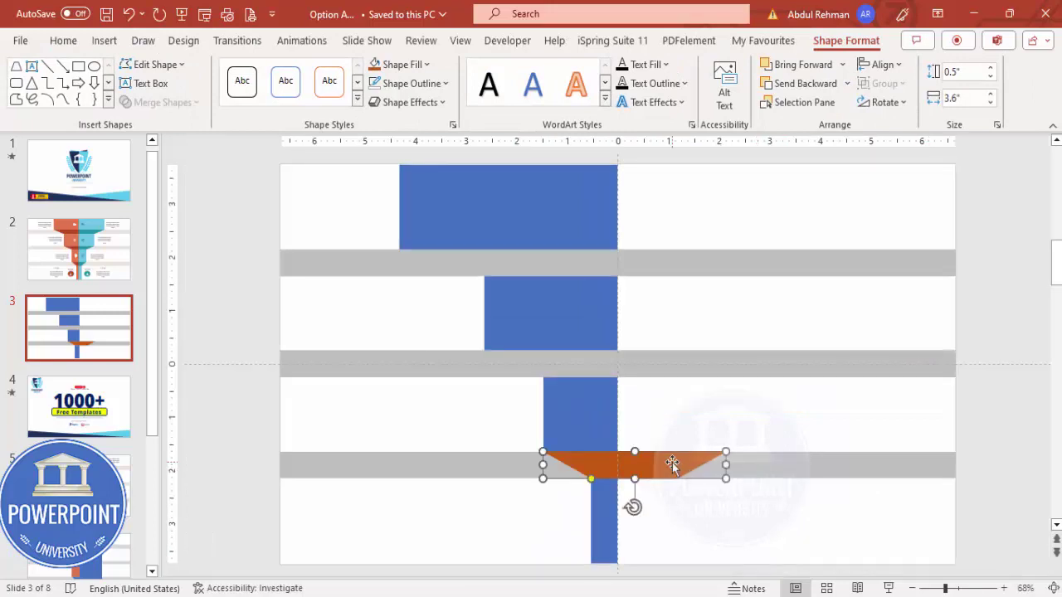
Copy the trapezoid onto the middle grey bar and widen it so its slant meets the blue blocks.
drag(672, 462, 645, 364)
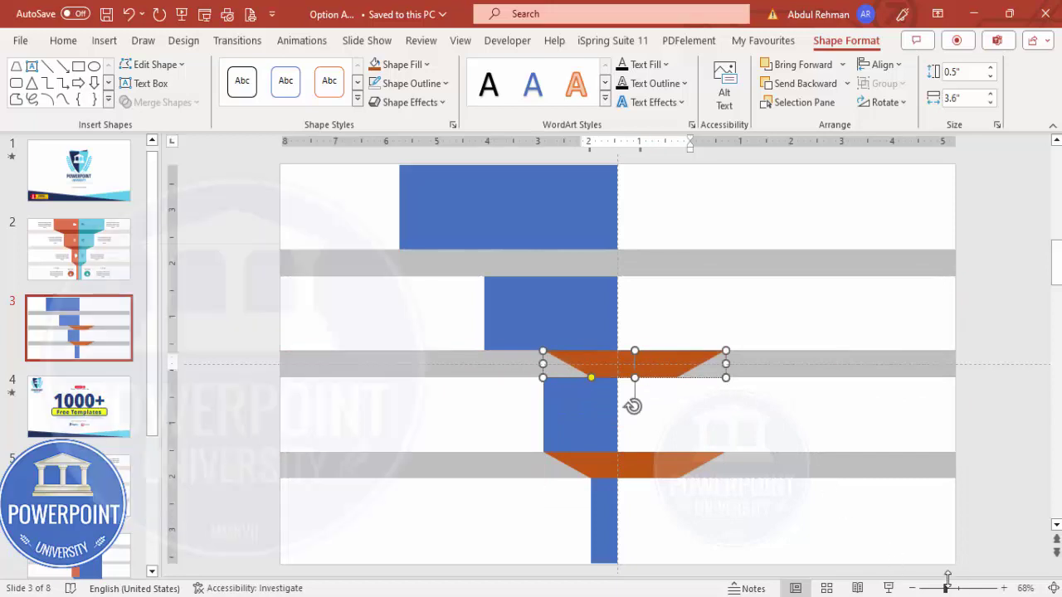
click(975, 588)
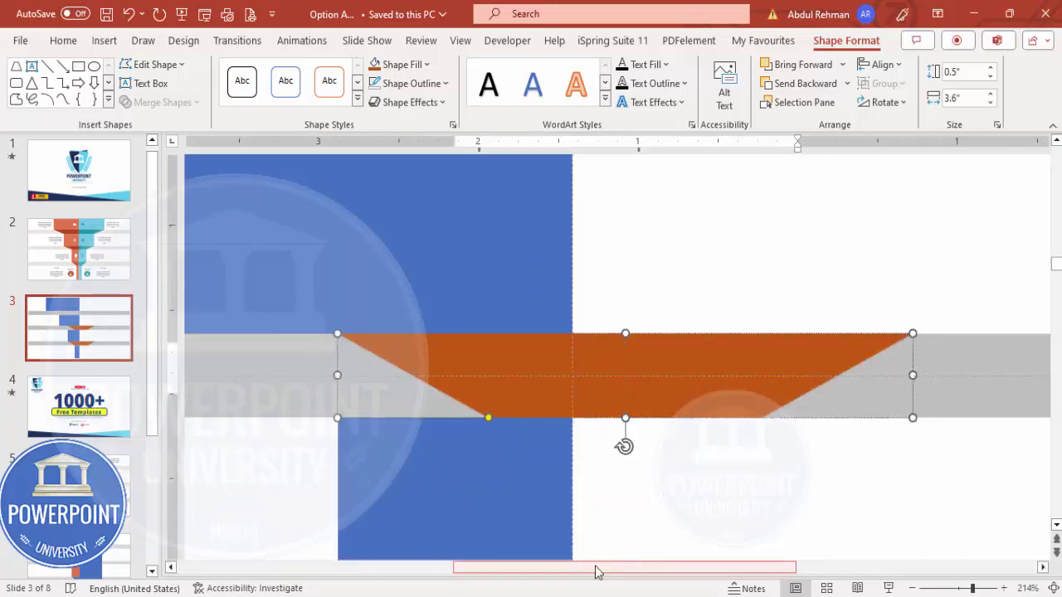
drag(598, 569, 493, 561)
drag(561, 375, 378, 375)
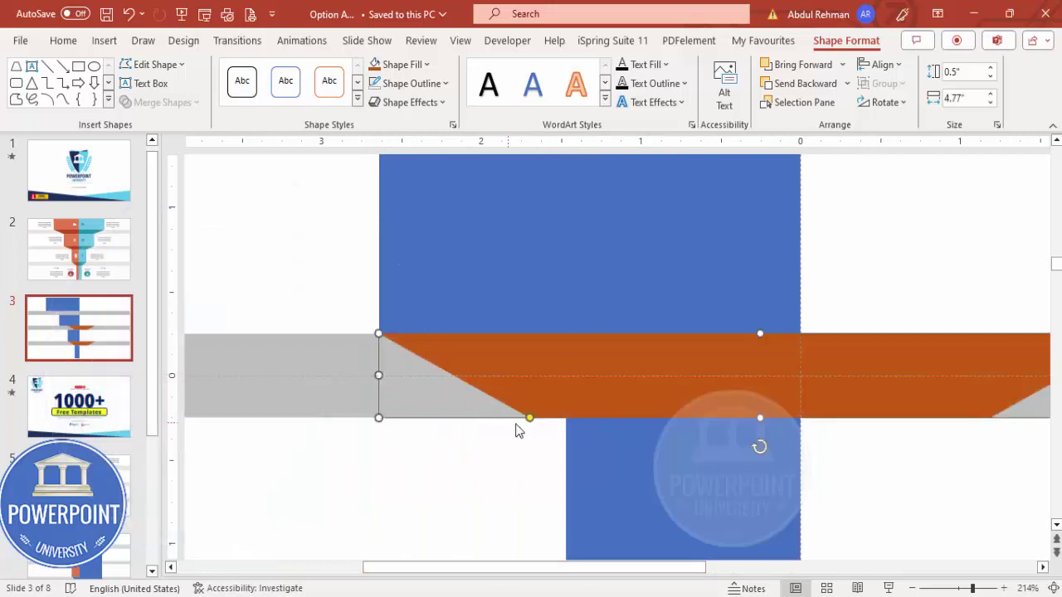
drag(530, 420, 567, 423)
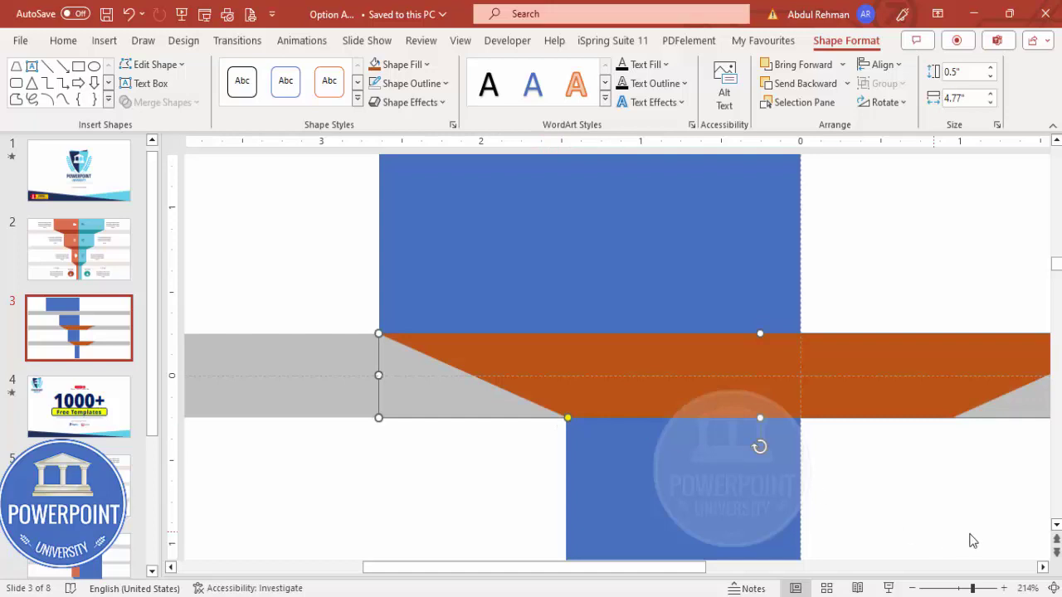
click(1053, 588)
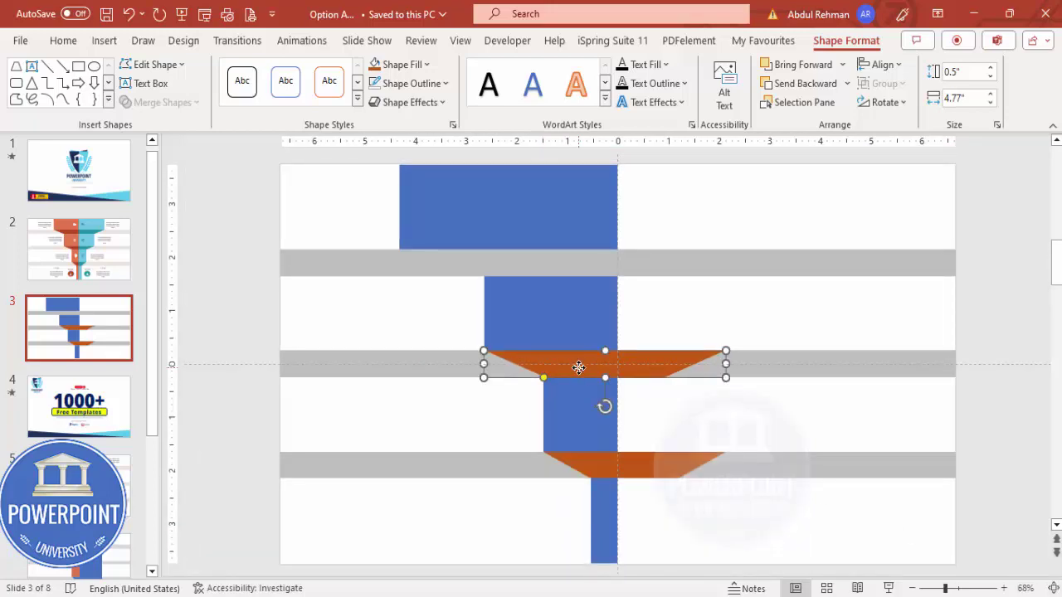
Copy it onto the top grey bar and widen it to 6.45" beneath the top block.
drag(579, 367, 540, 265)
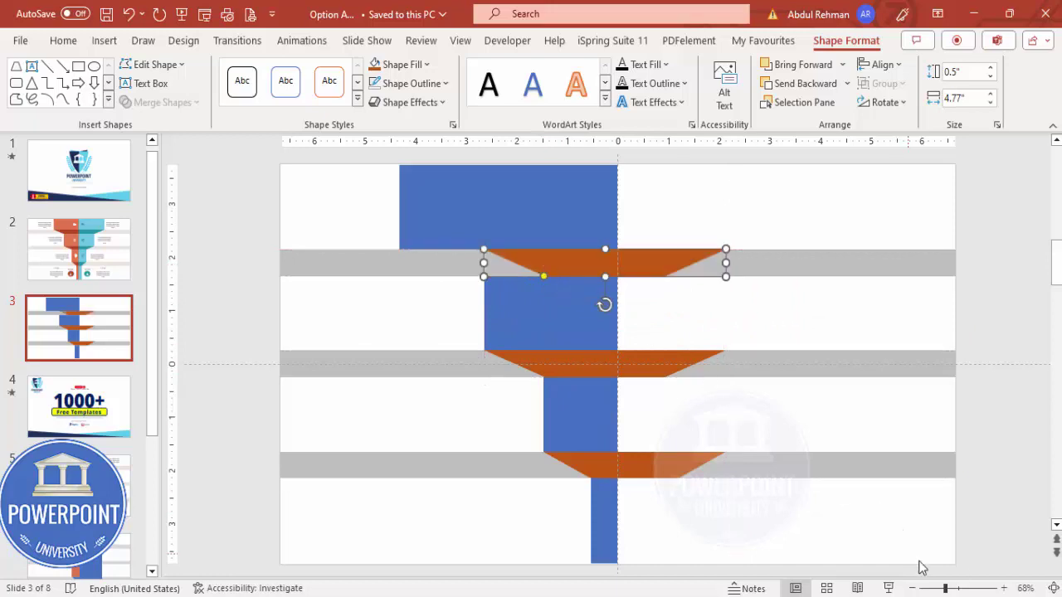
click(976, 590)
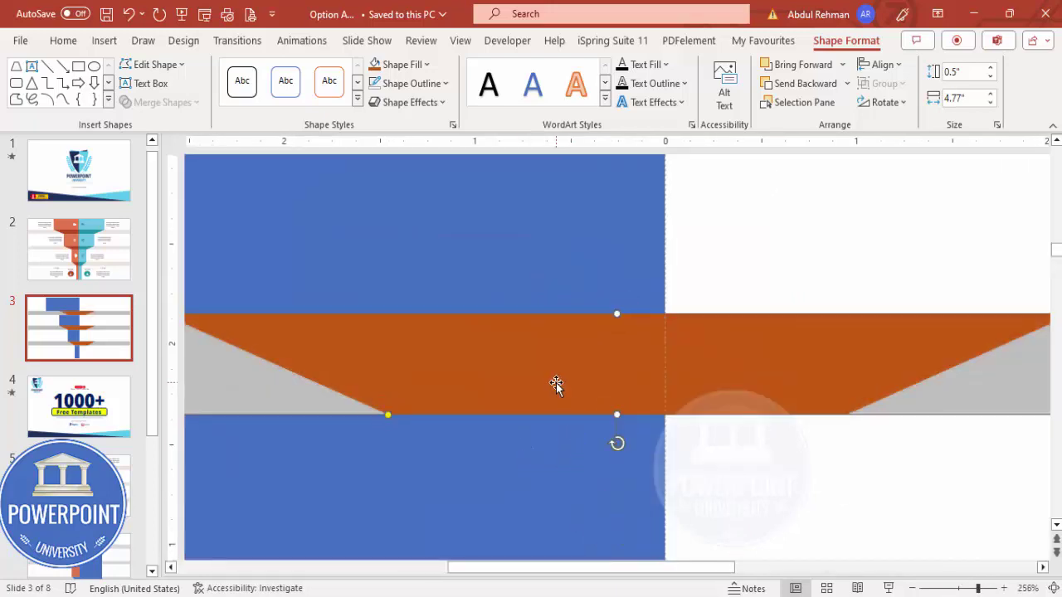
drag(542, 569, 378, 572)
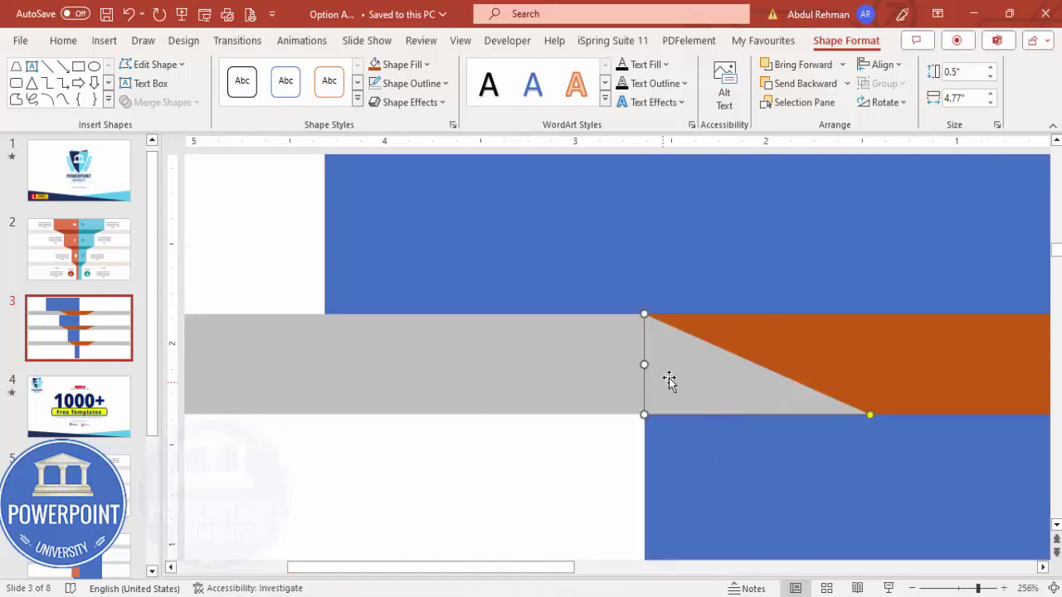
drag(642, 365, 320, 365)
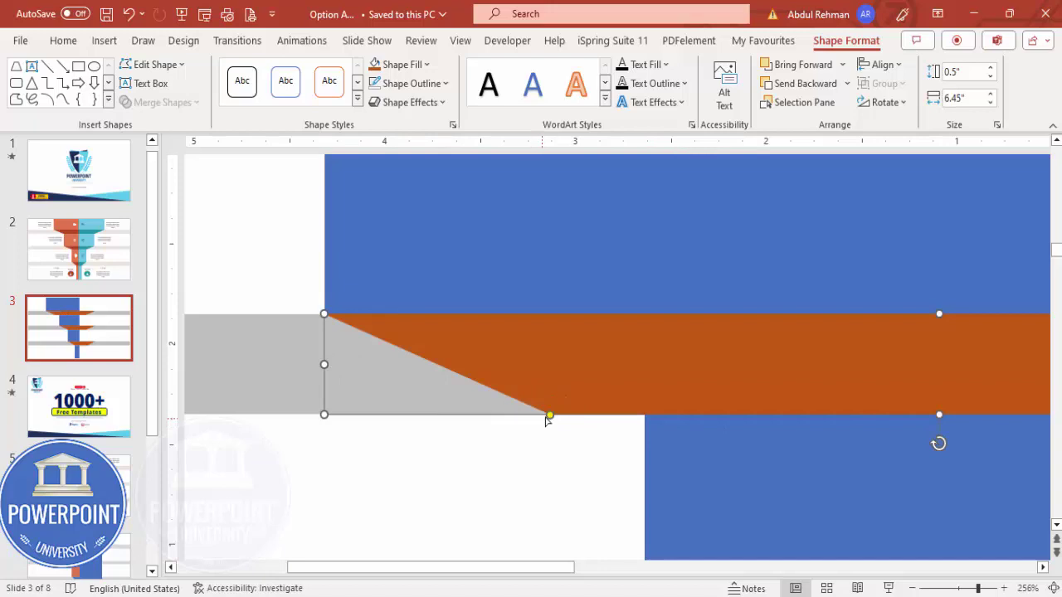
drag(550, 417, 646, 417)
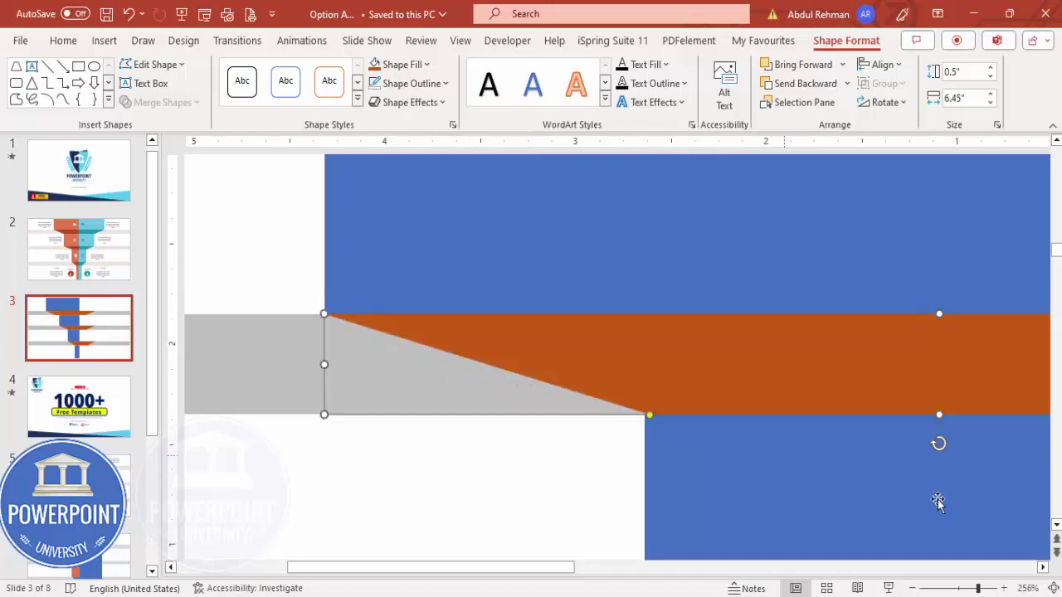
scroll(838, 401, down, 10)
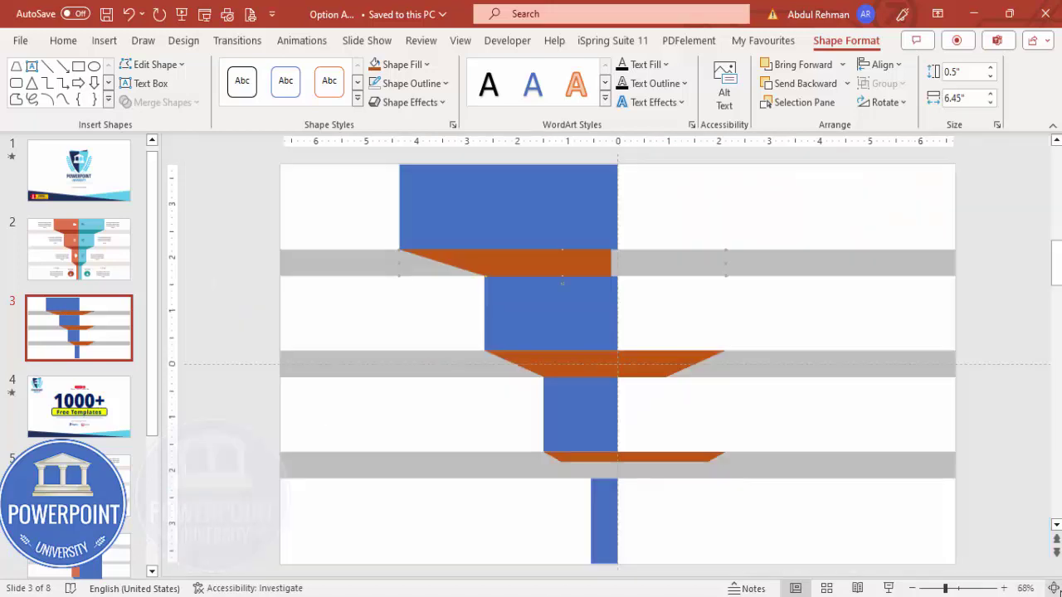
click(749, 217)
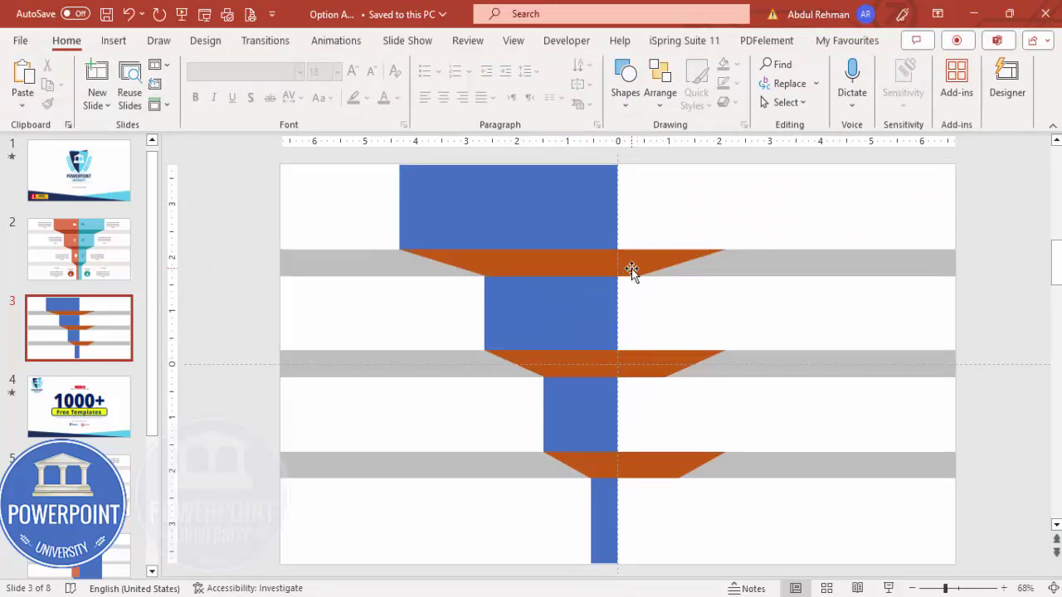
Draw a full-height, light green, outline-free rectangle starting just right of the centre line.
click(114, 40)
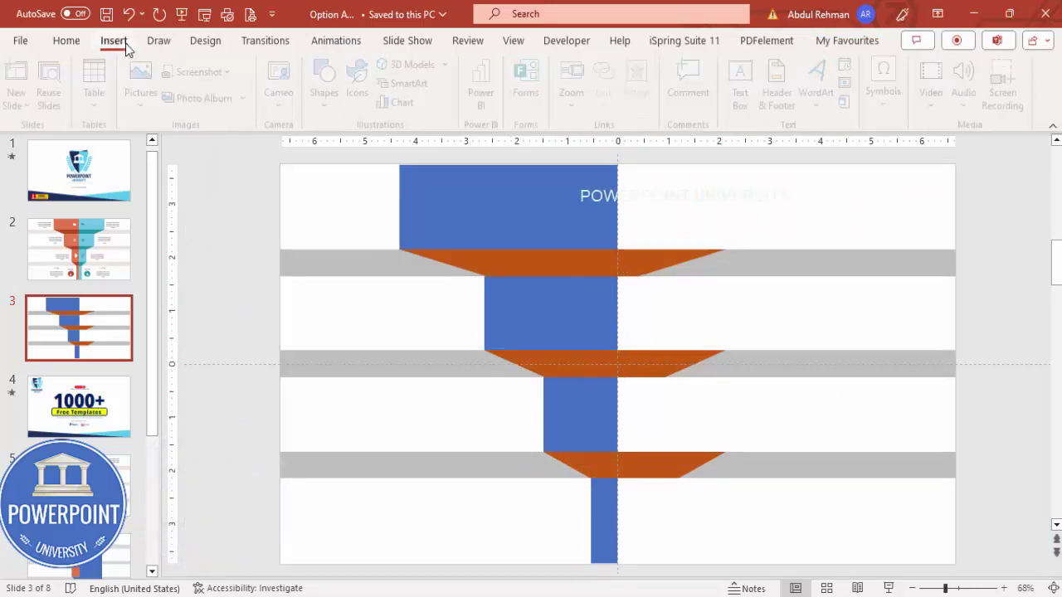
click(330, 83)
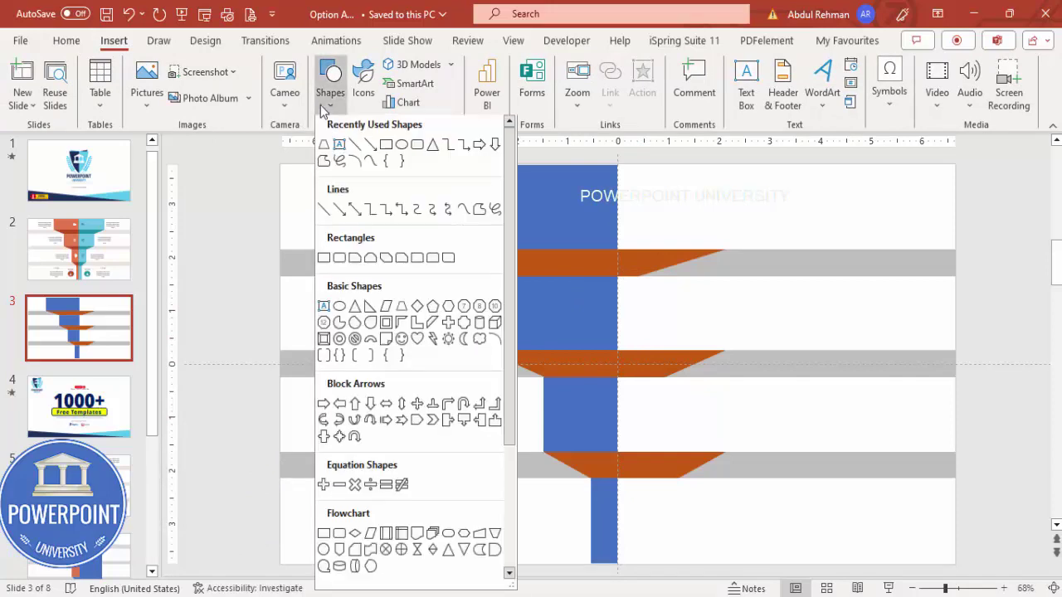
click(326, 257)
drag(618, 165, 764, 560)
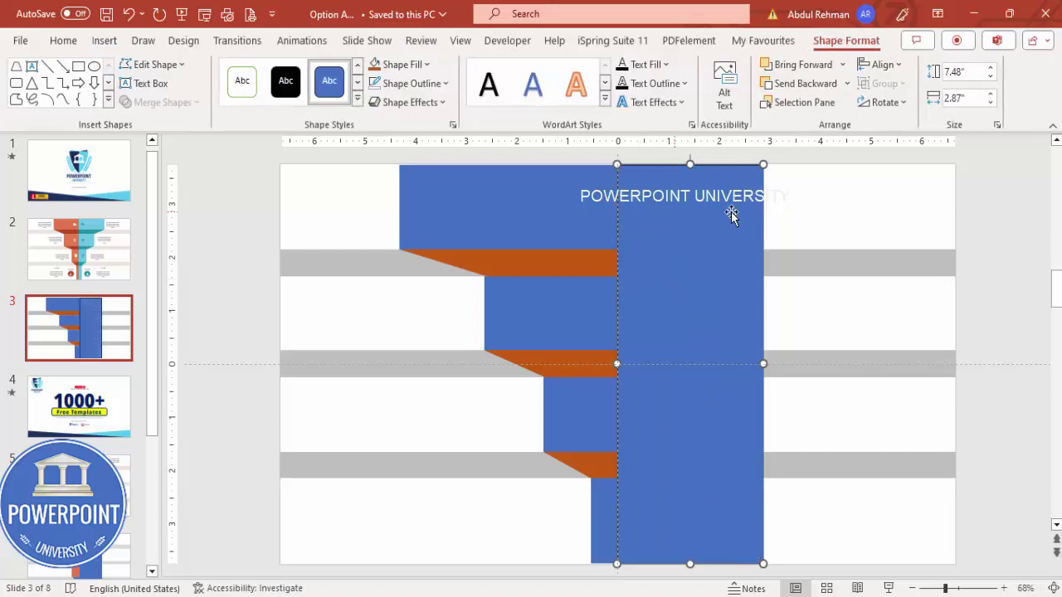
click(440, 83)
click(441, 310)
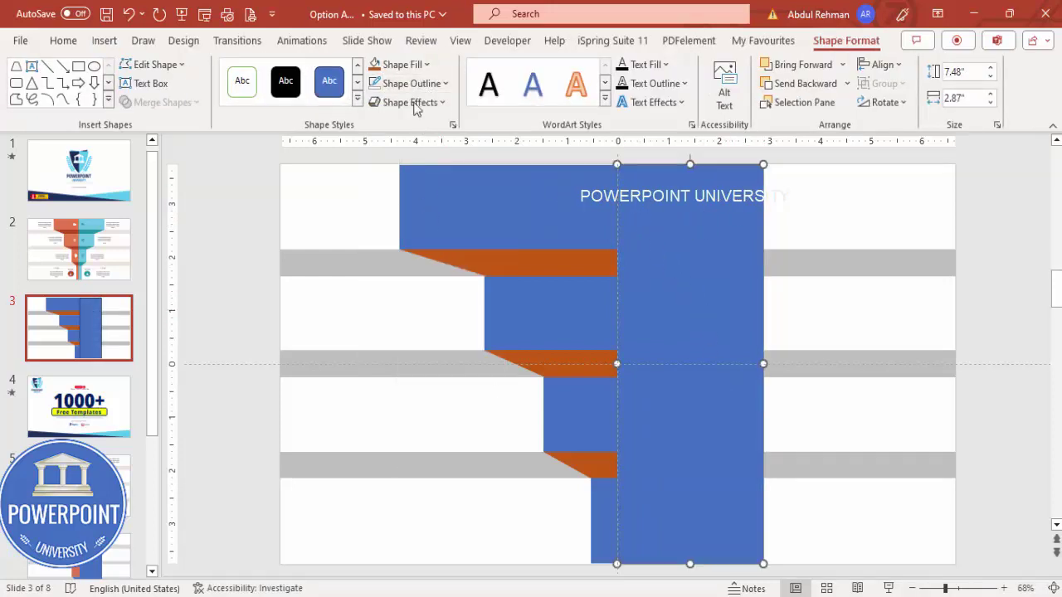
click(401, 65)
click(491, 153)
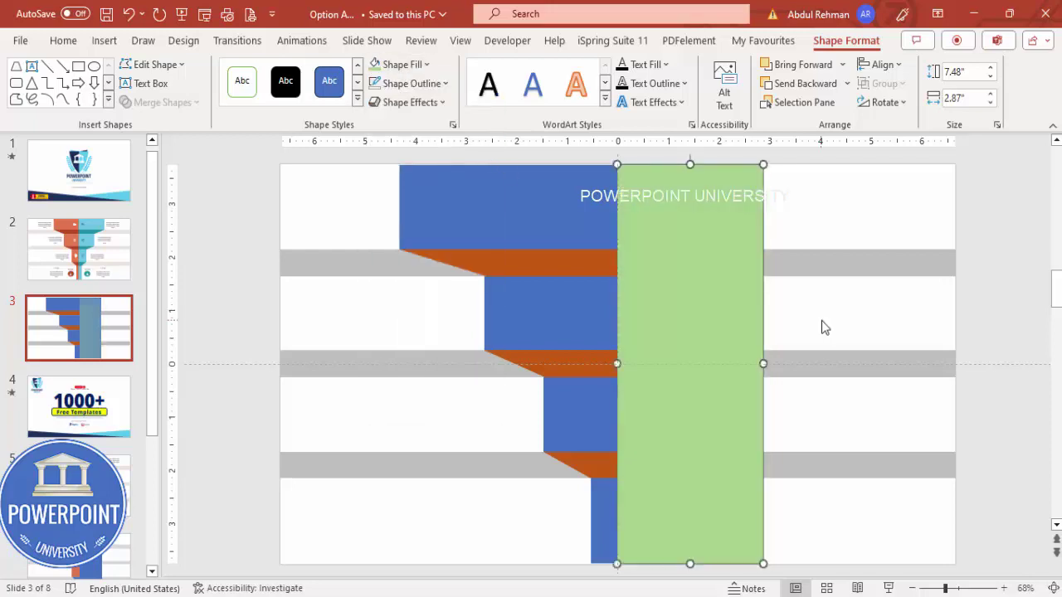
Select the three orange trapezoids together with the green rectangle.
click(584, 266)
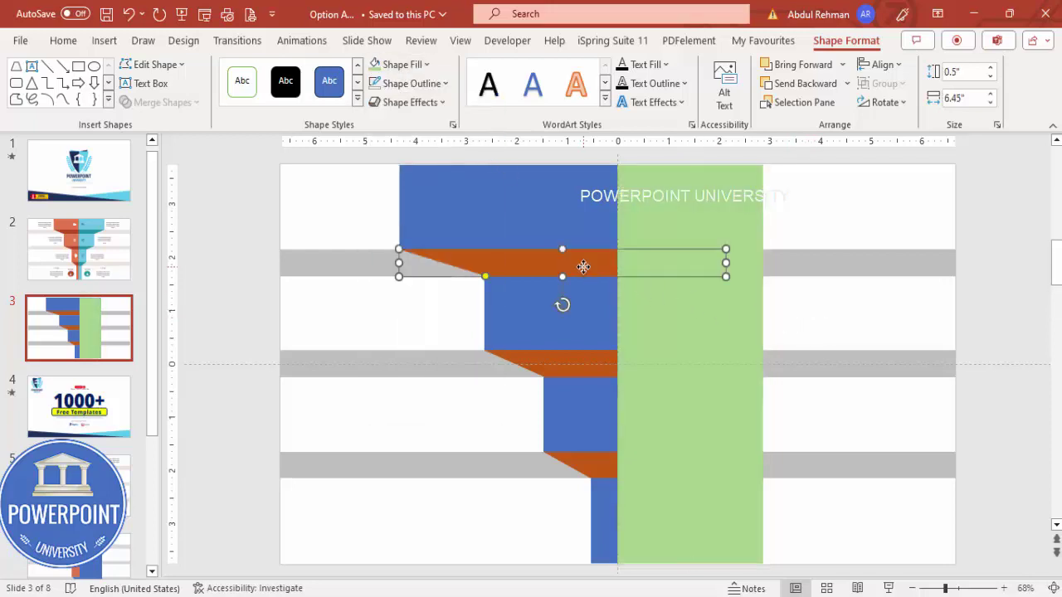
shift+click(599, 367)
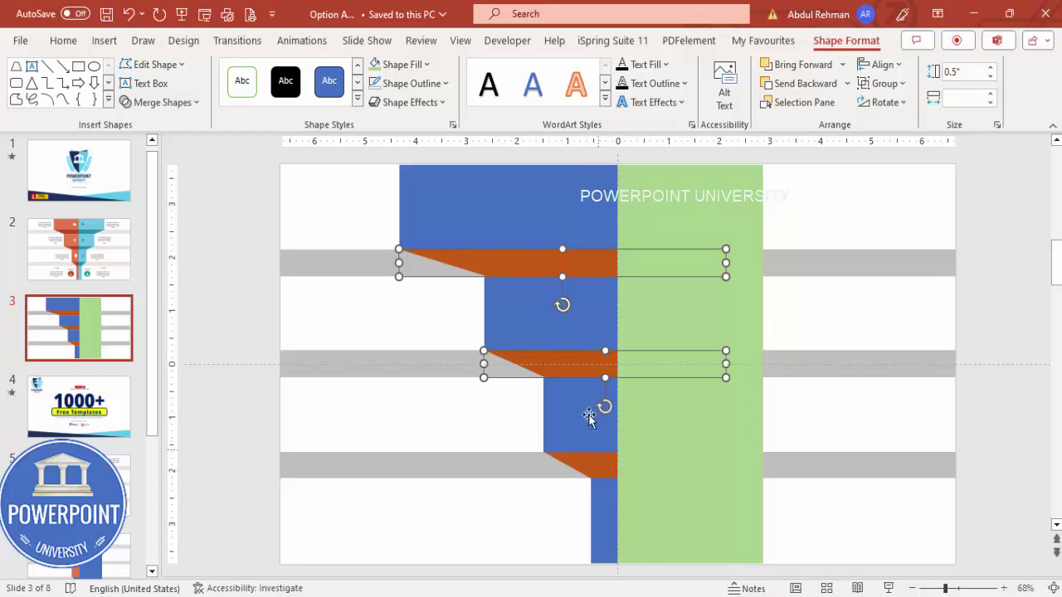
shift+click(591, 467)
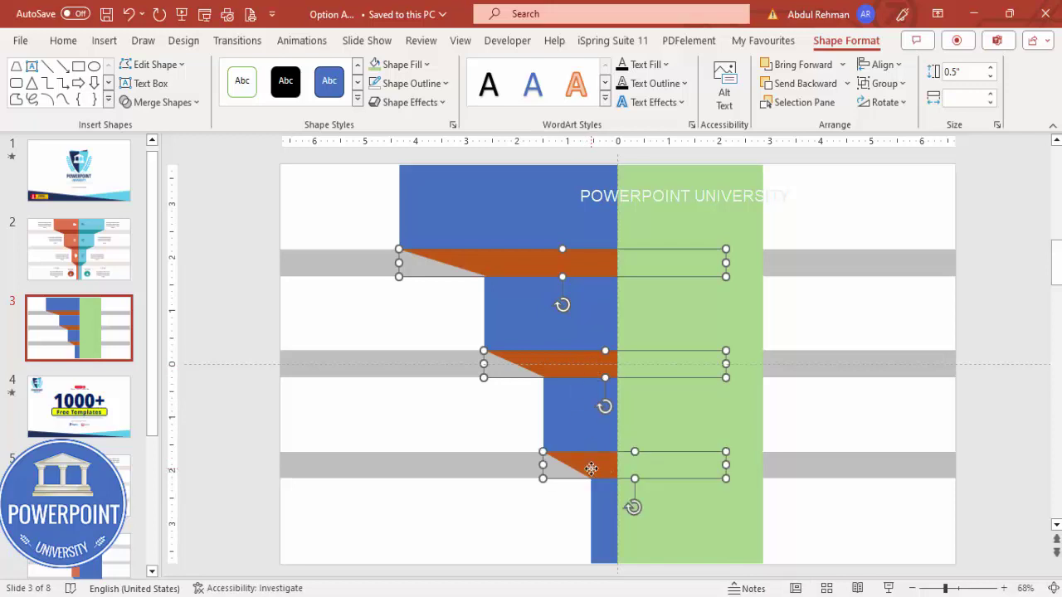
shift+click(691, 202)
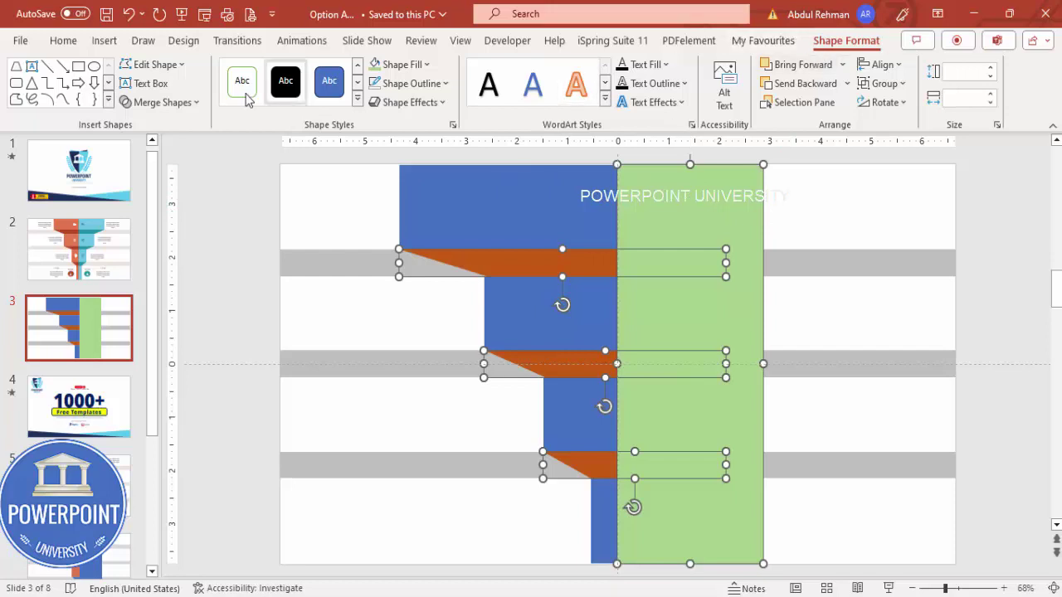
Fragment the trapezoids with the green rectangle and delete the three right-hand orange pieces.
click(195, 103)
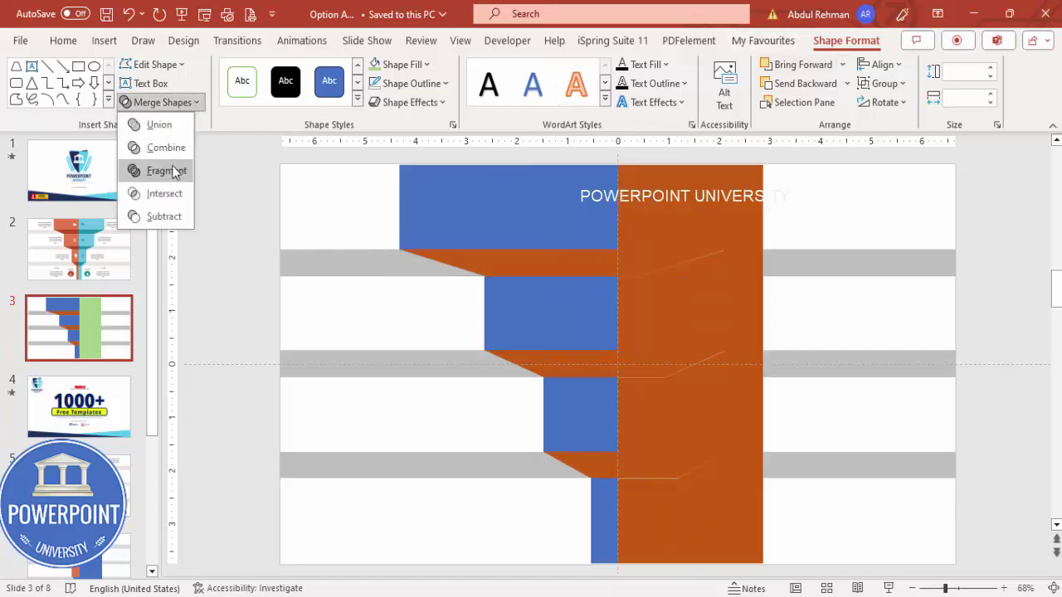
click(166, 170)
click(696, 201)
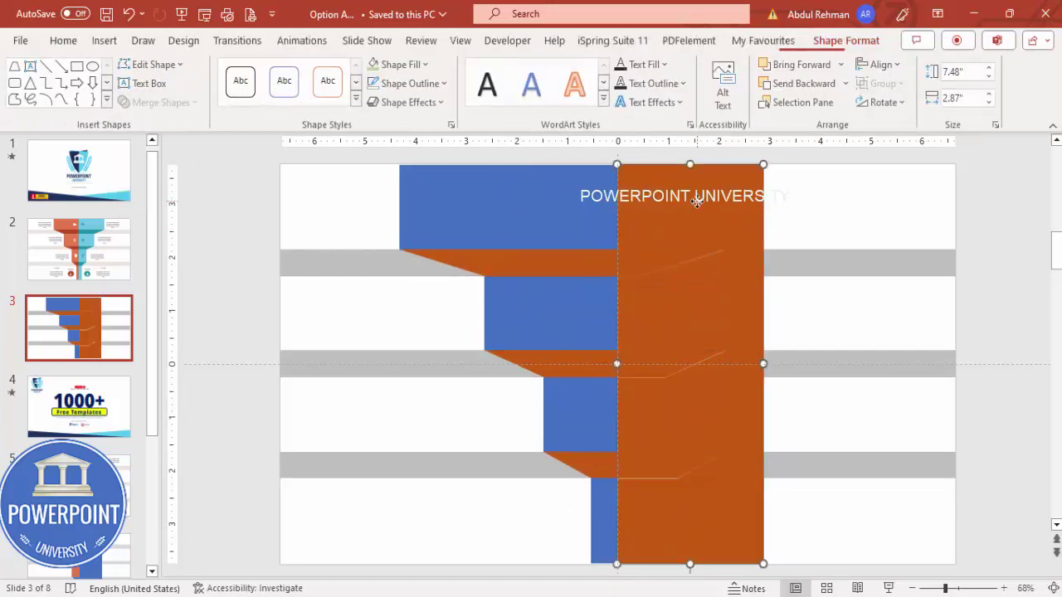
key(Delete)
click(664, 355)
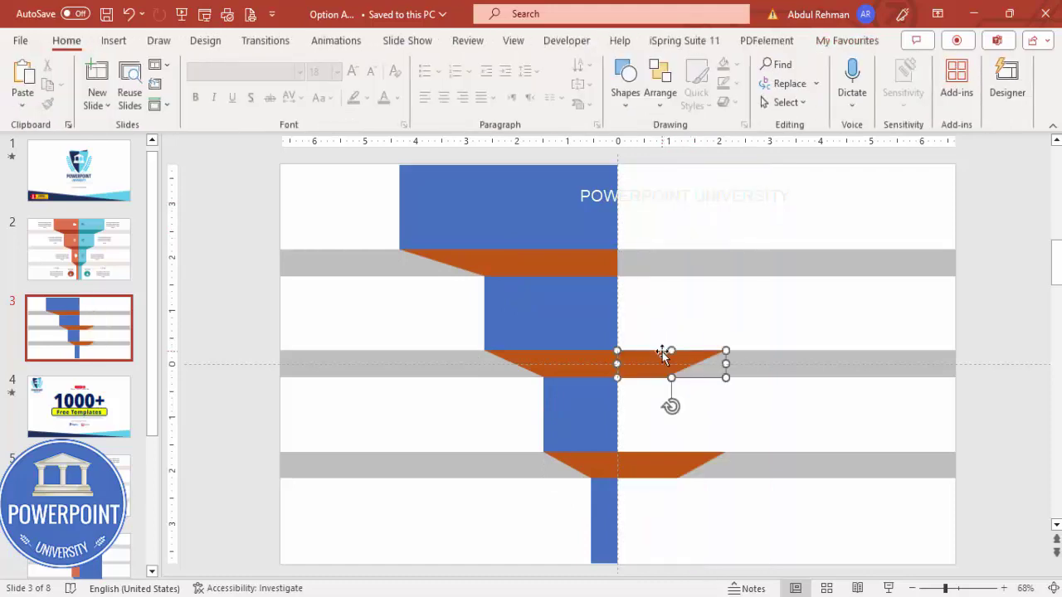
key(Delete)
click(640, 463)
key(Delete)
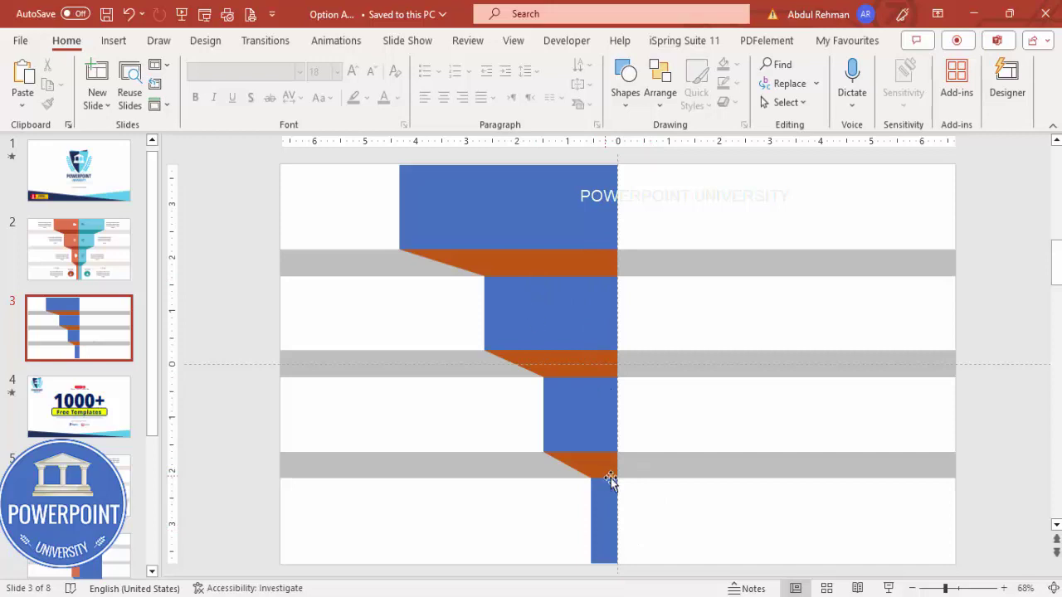
Fill the bottom block orange and the bottom trapezoid a darker orange-red.
click(599, 541)
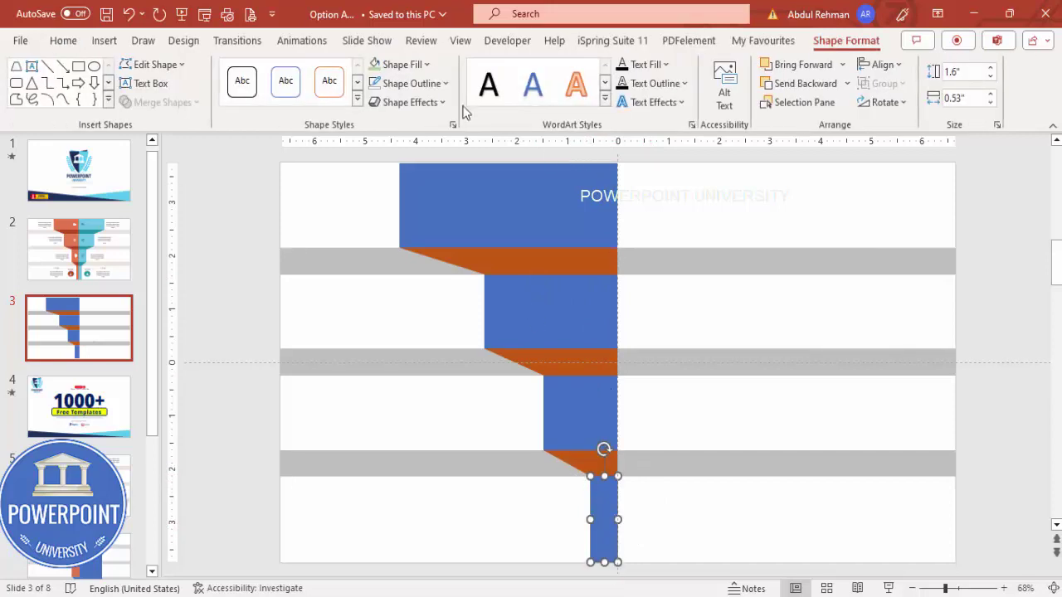
click(420, 65)
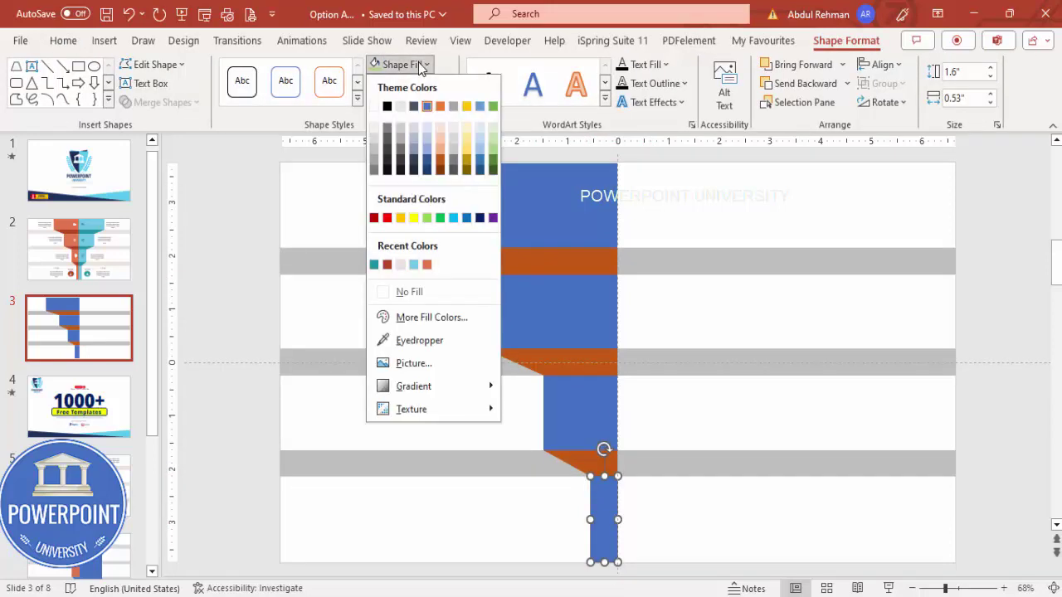
click(427, 265)
click(564, 461)
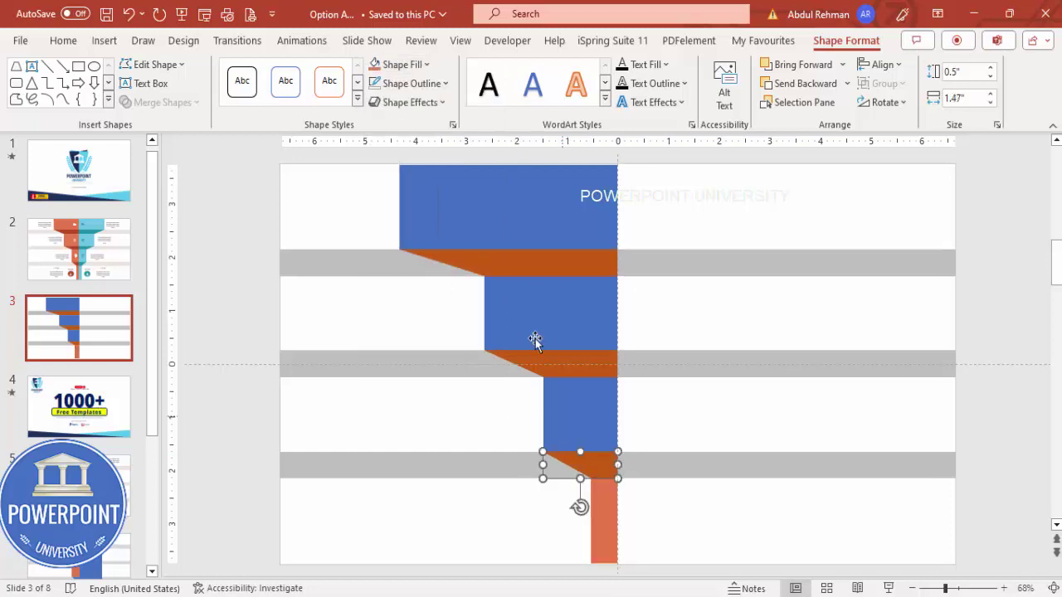
click(402, 65)
click(400, 266)
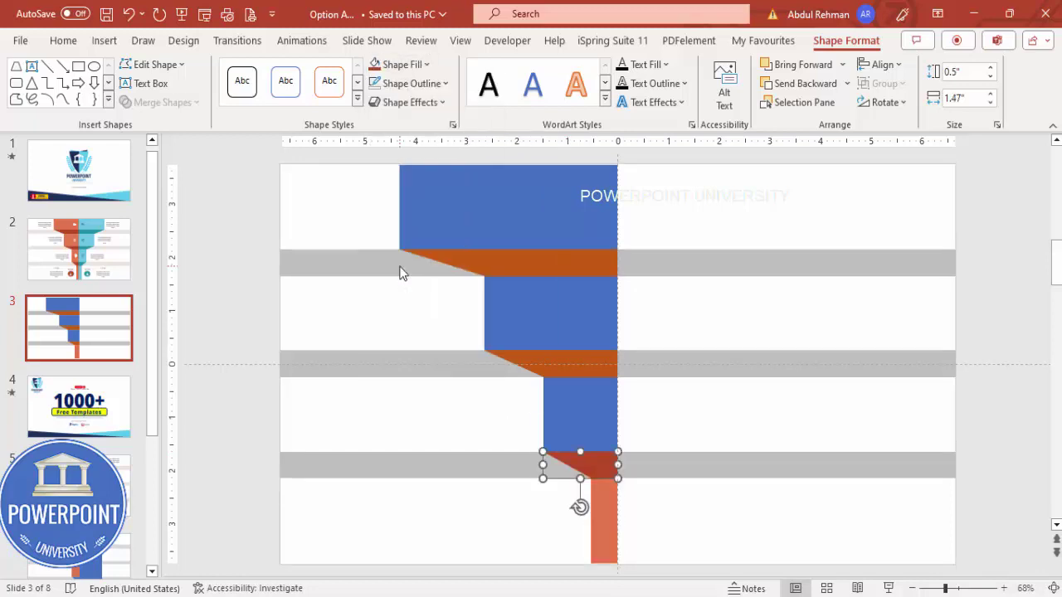
Fill the three remaining blue blocks orange.
click(594, 398)
shift+click(602, 317)
shift+click(579, 207)
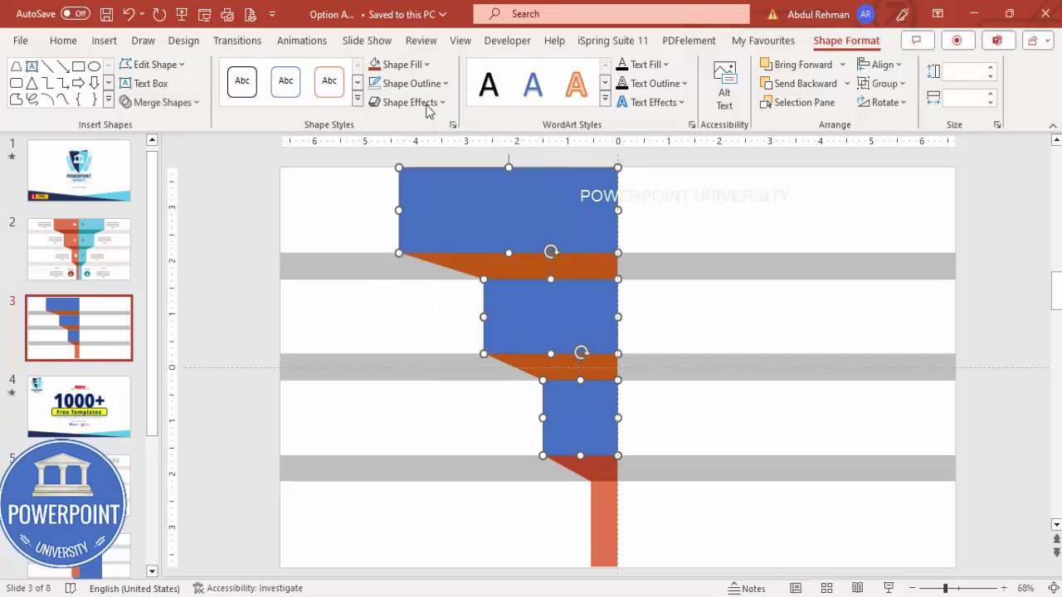
click(388, 65)
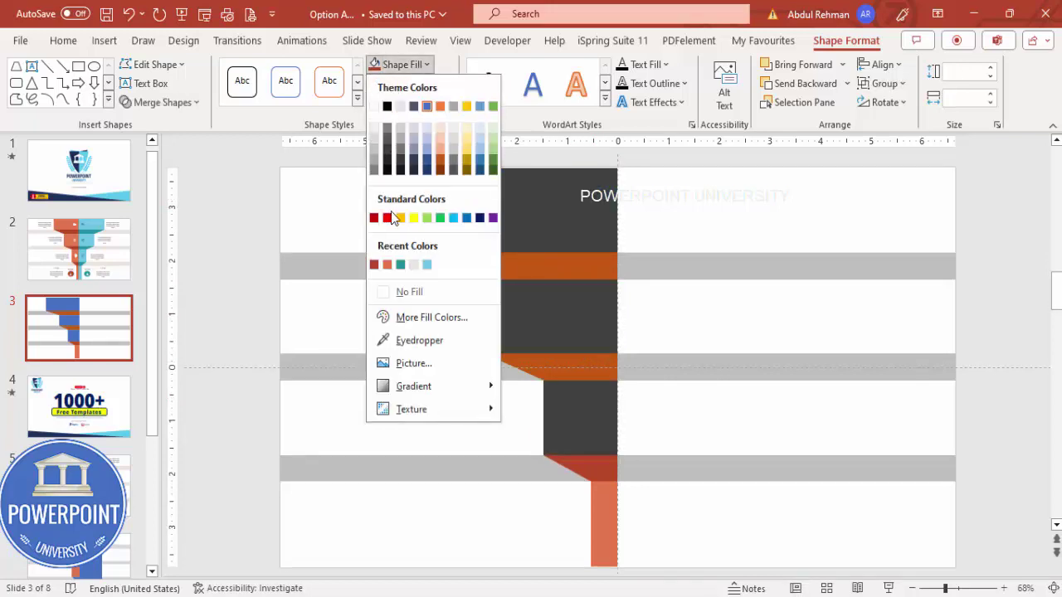
click(389, 266)
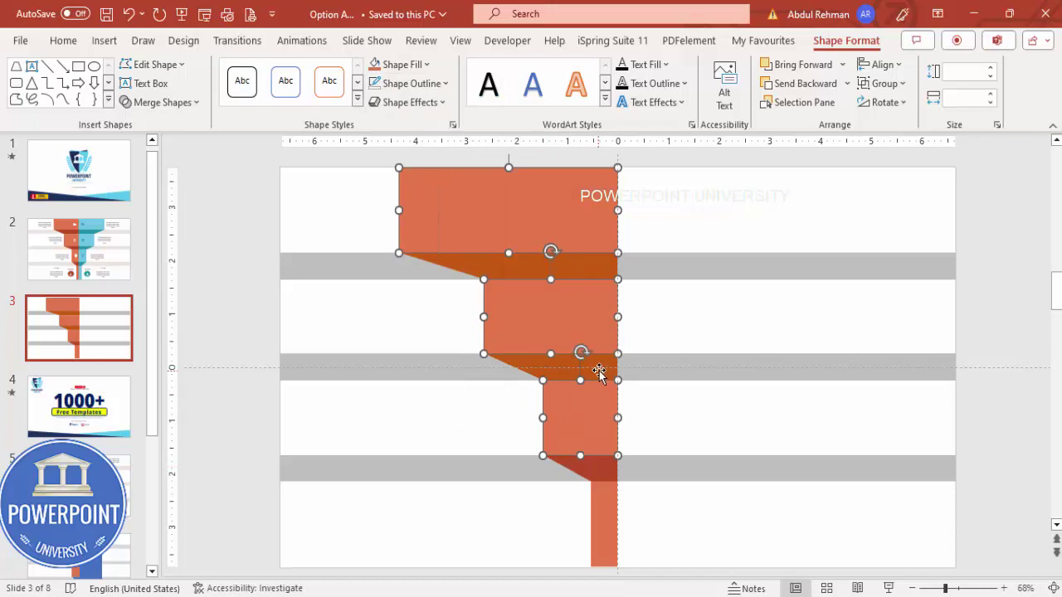
Fill the middle and top slanted bands dark orange, then select all seven half-funnel shapes.
click(604, 361)
shift+click(579, 270)
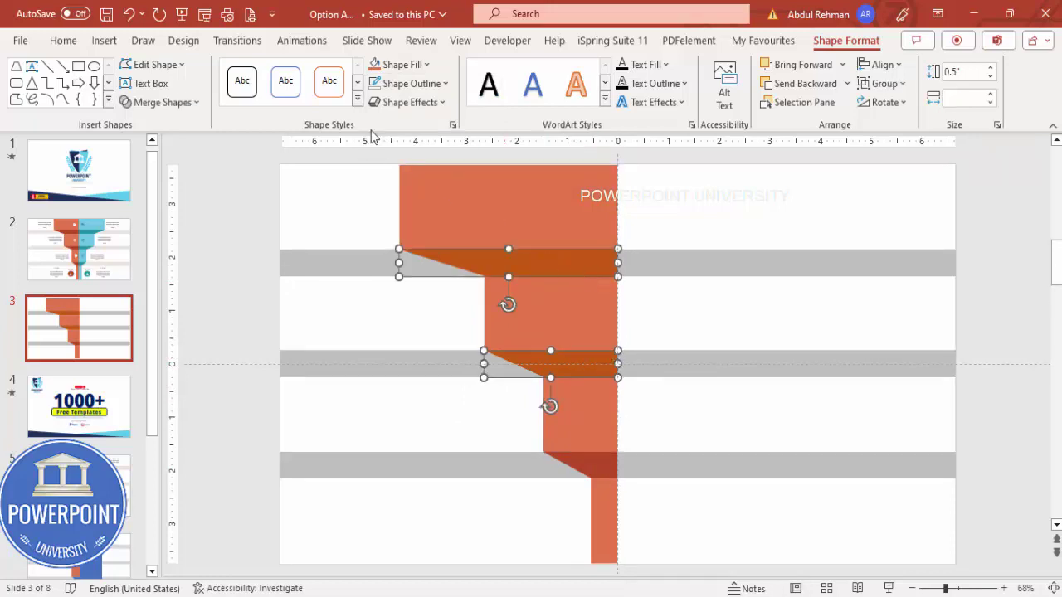
click(437, 86)
click(396, 65)
click(397, 65)
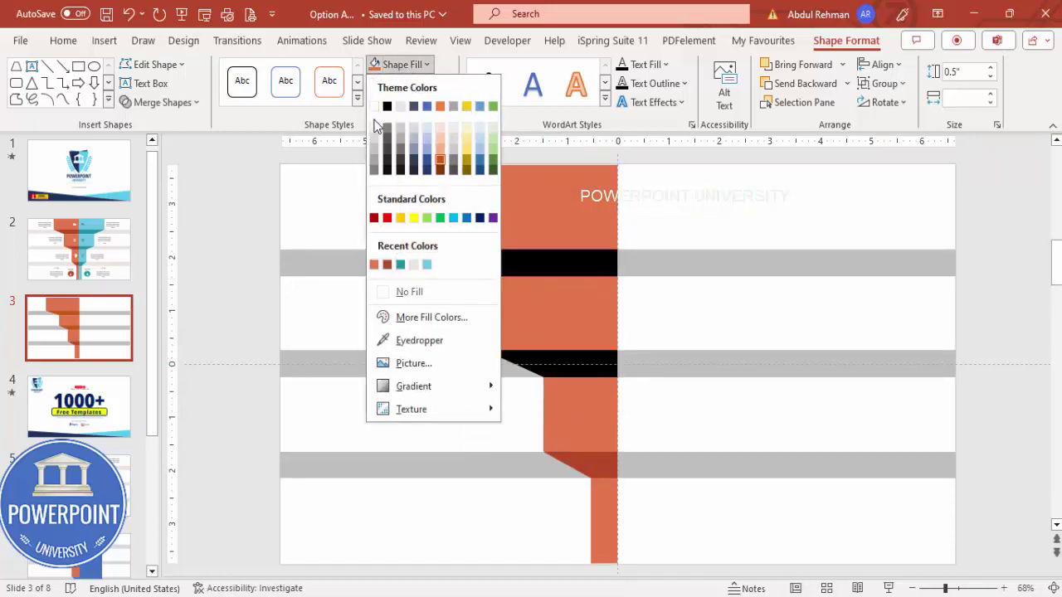
click(387, 265)
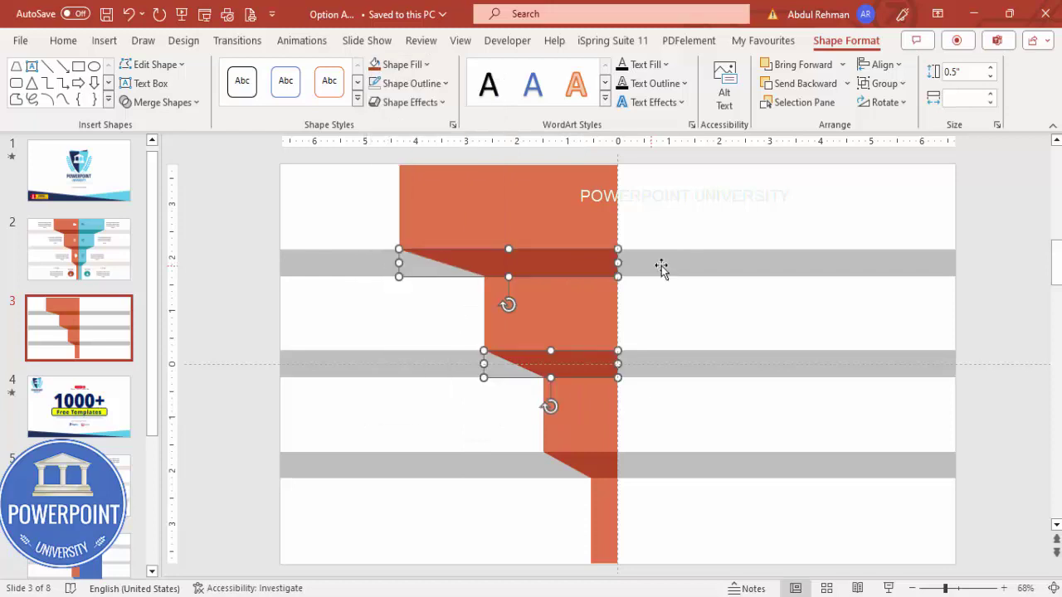
click(733, 239)
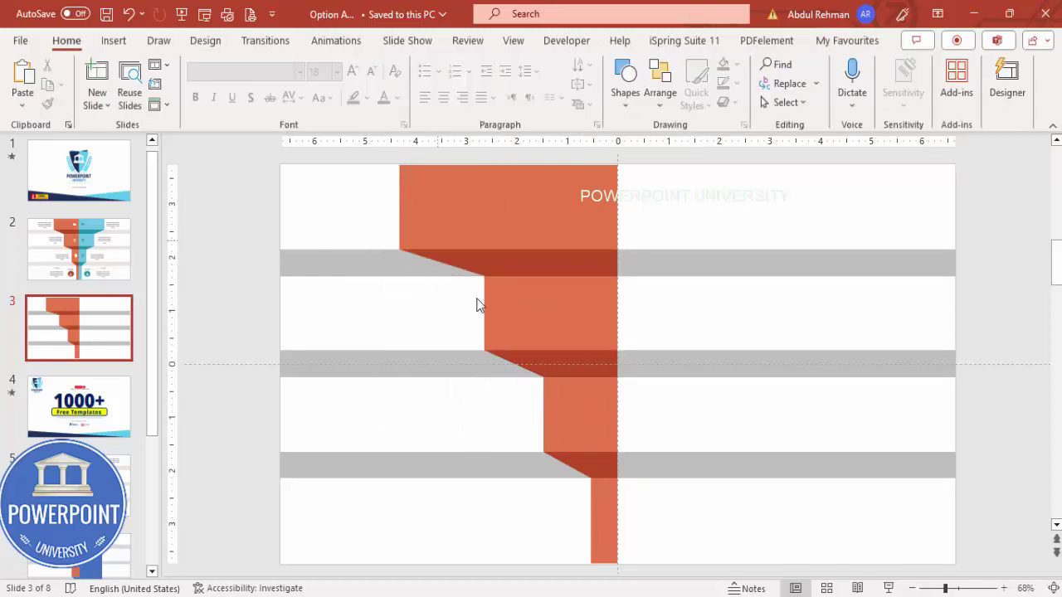
drag(639, 573, 371, 140)
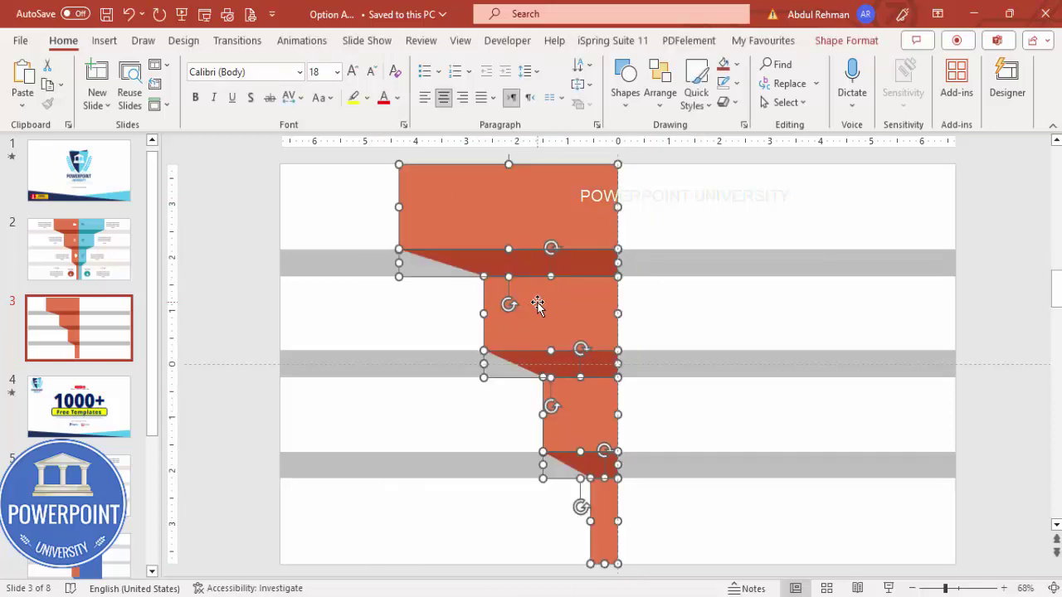
Group the half-funnel, duplicate it, flip the copy horizontally and place it on the right.
key(ctrl+g)
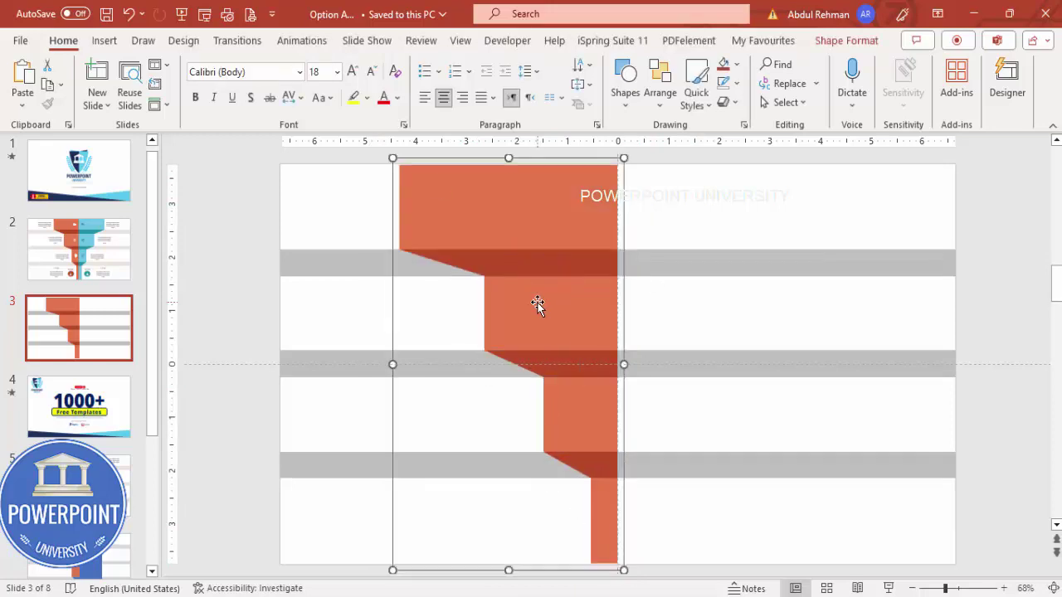
key(ctrl+d)
click(871, 41)
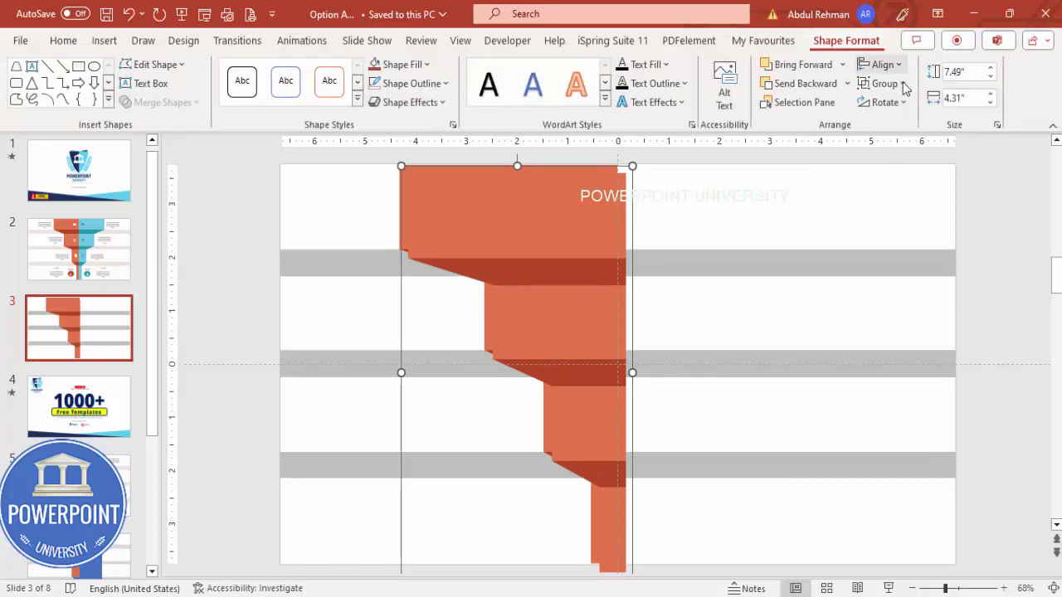
click(896, 103)
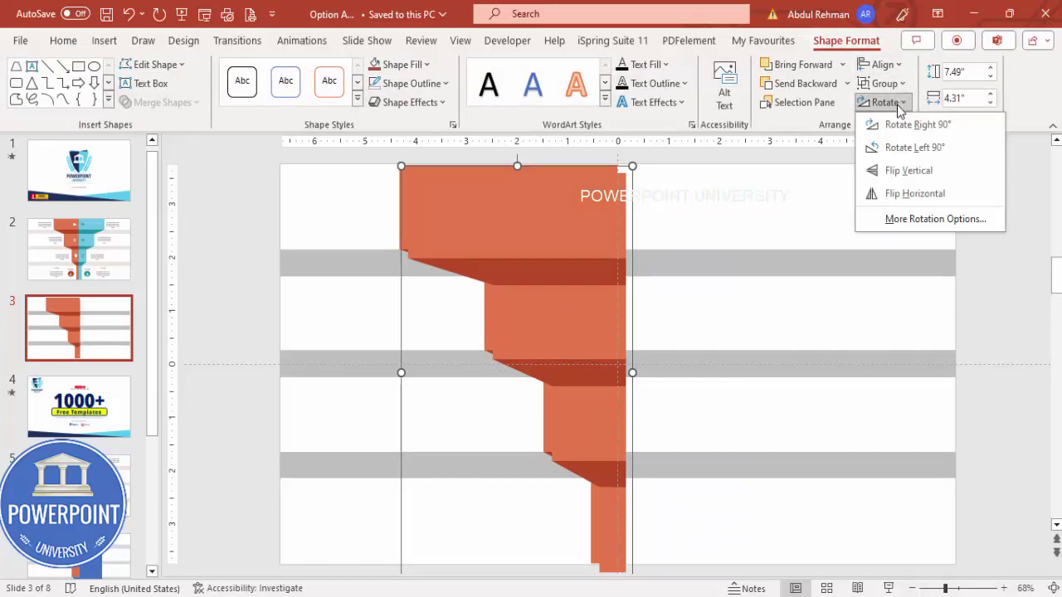
click(920, 196)
drag(540, 223, 720, 214)
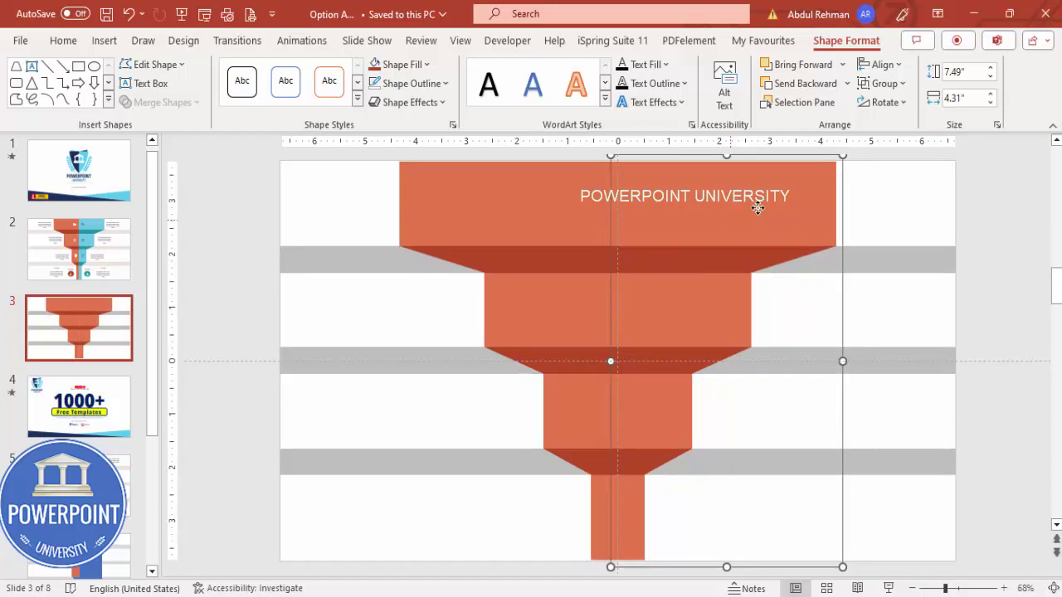
Ungroup the mirrored copy and fill its four blocks light blue.
right_click(838, 207)
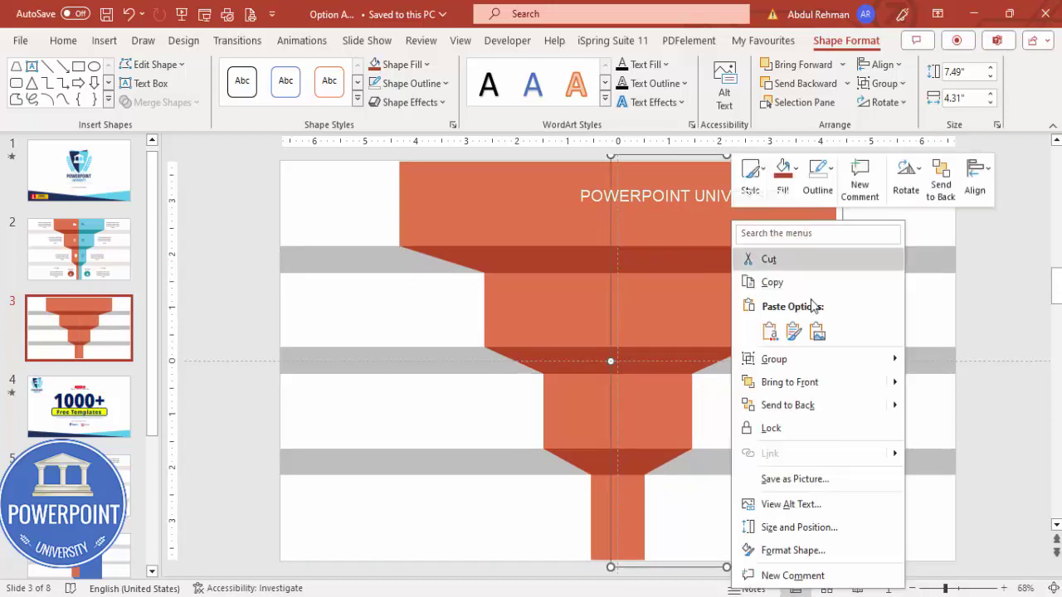
mouse_move(822, 365)
click(937, 407)
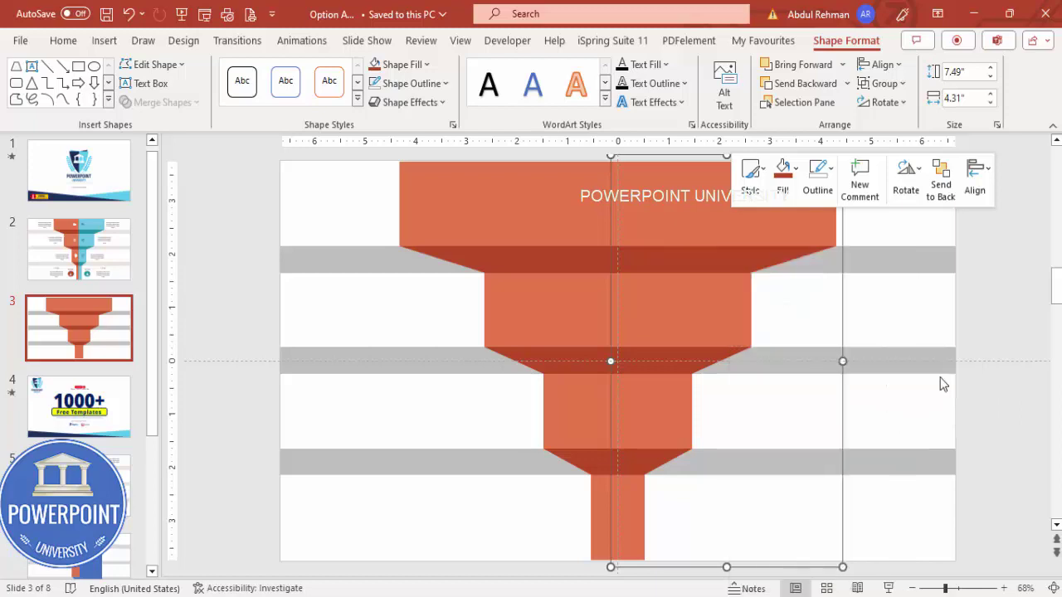
click(718, 433)
click(632, 508)
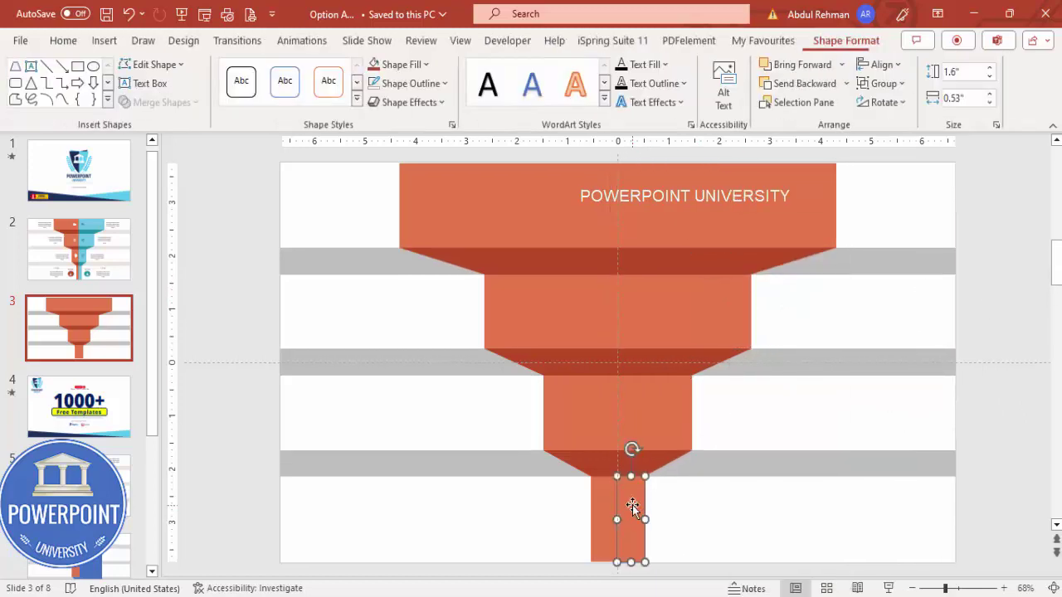
shift+click(657, 426)
shift+click(674, 312)
shift+click(685, 217)
click(425, 65)
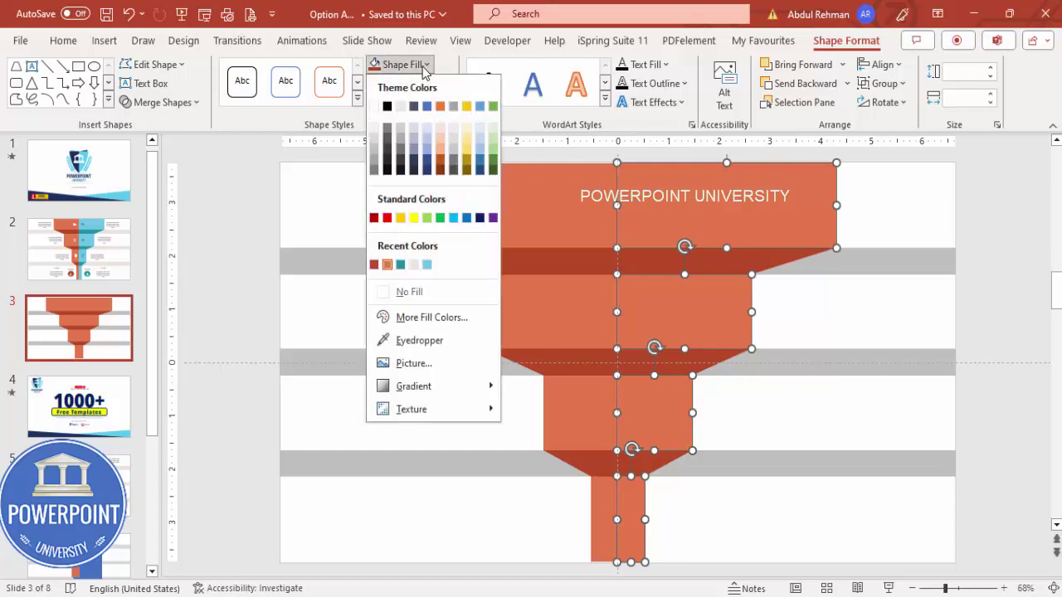
click(427, 265)
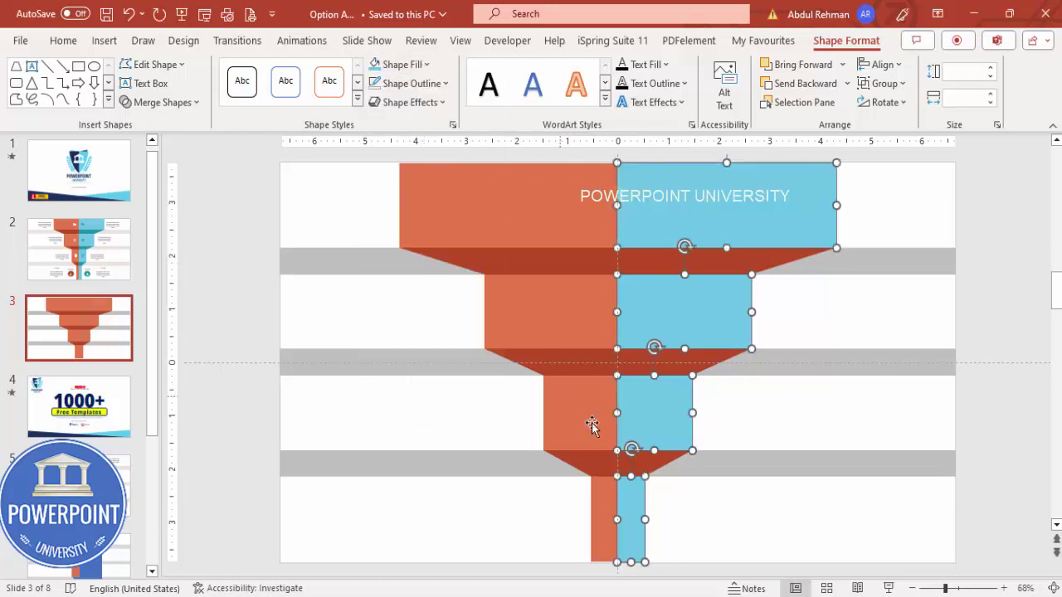
Fill the right half's three slanted bands teal.
click(664, 466)
shift+click(685, 355)
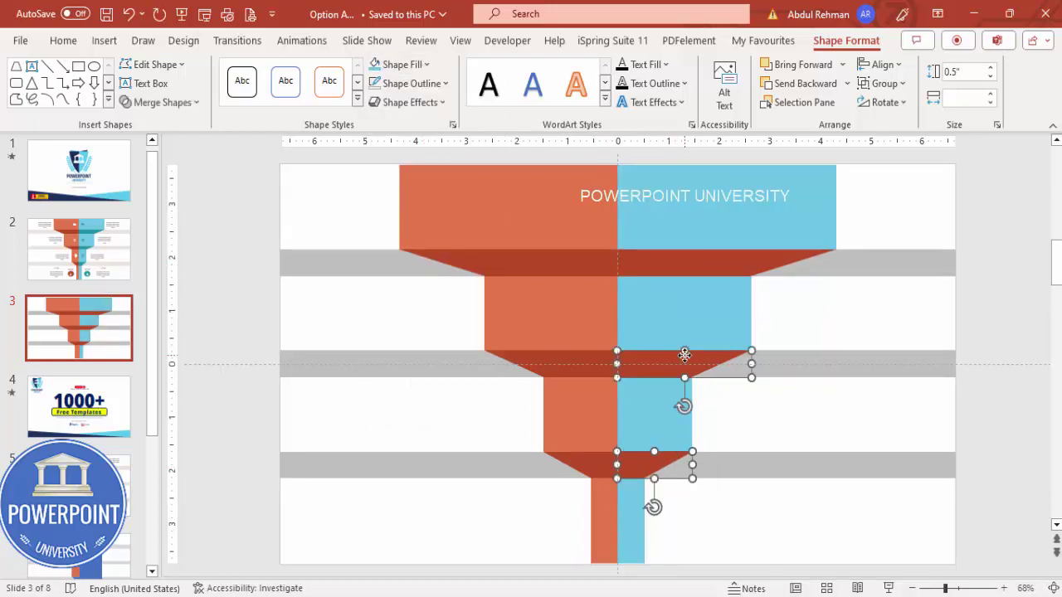
shift+click(690, 264)
click(400, 64)
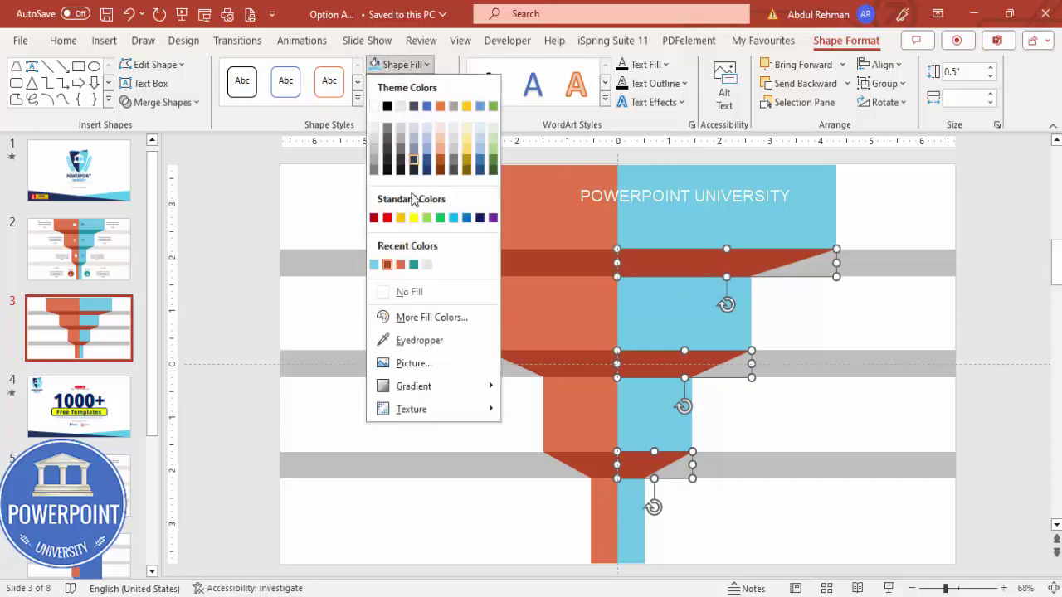
click(413, 265)
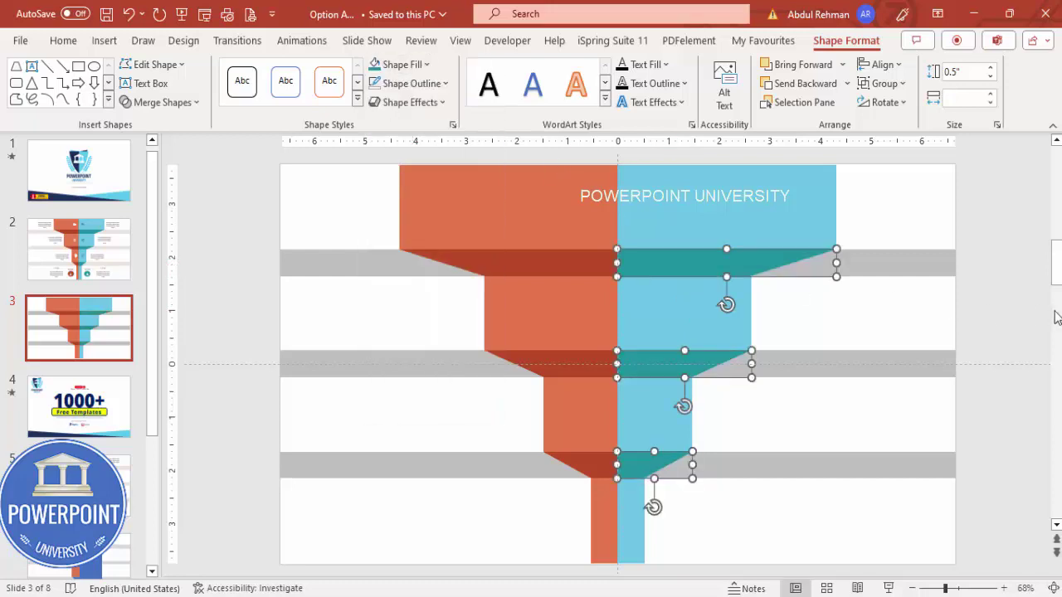
click(977, 305)
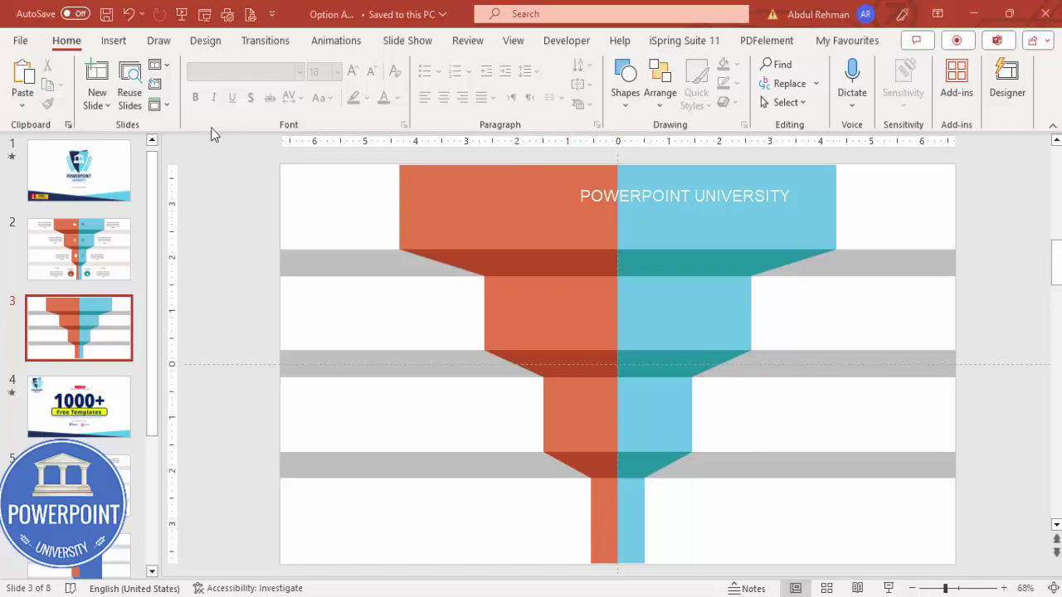
Draw a small circle beside the funnel stem, fill it teal and remove its outline.
click(114, 41)
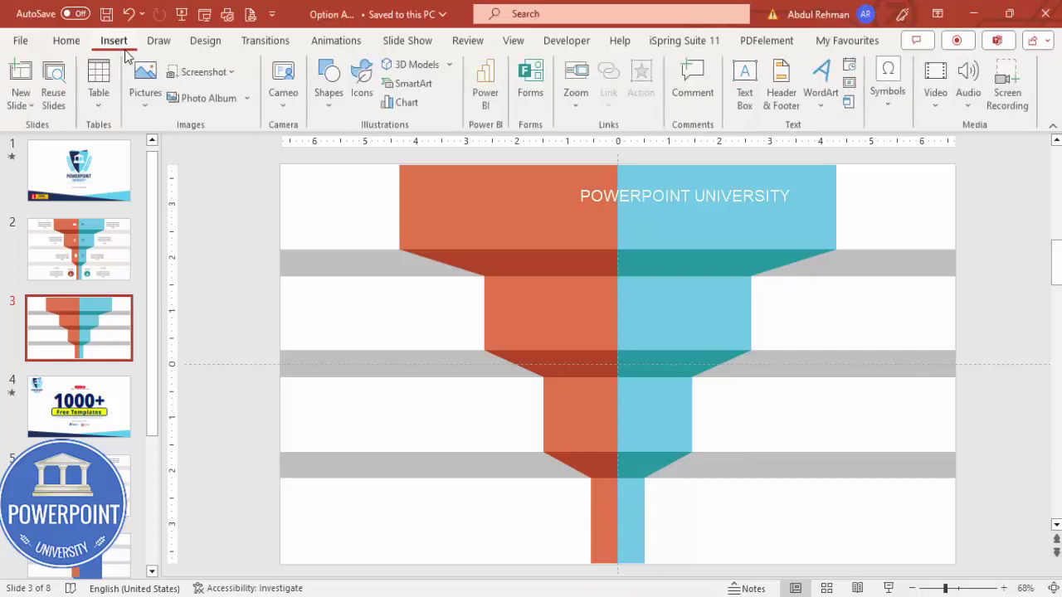
click(331, 81)
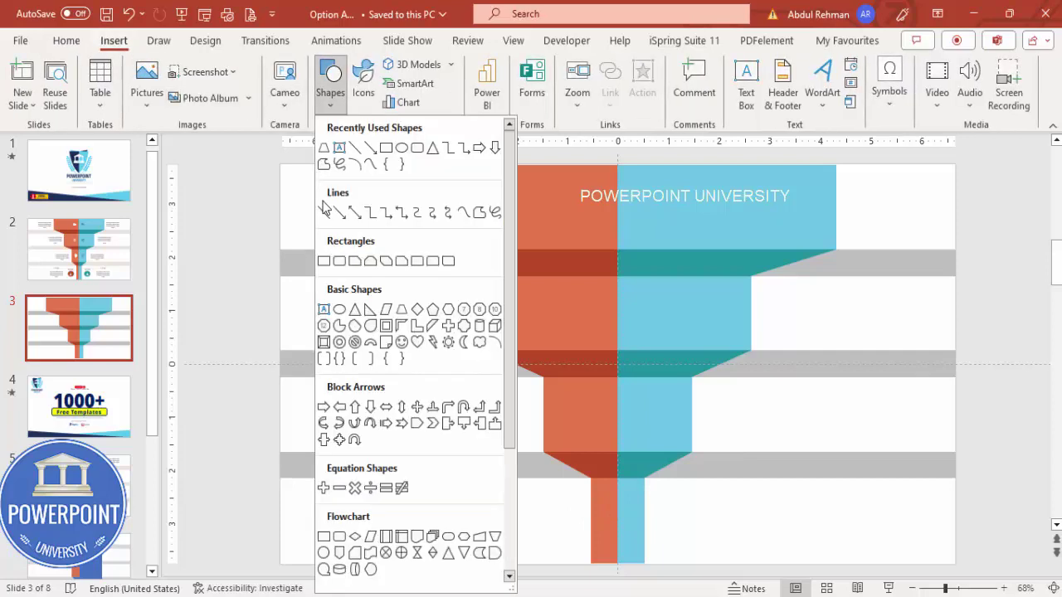
click(339, 313)
mouse_move(543, 512)
mouse_down()
mouse_move(574, 550)
mouse_move(552, 524)
mouse_move(681, 533)
mouse_move(669, 535)
mouse_up()
click(417, 72)
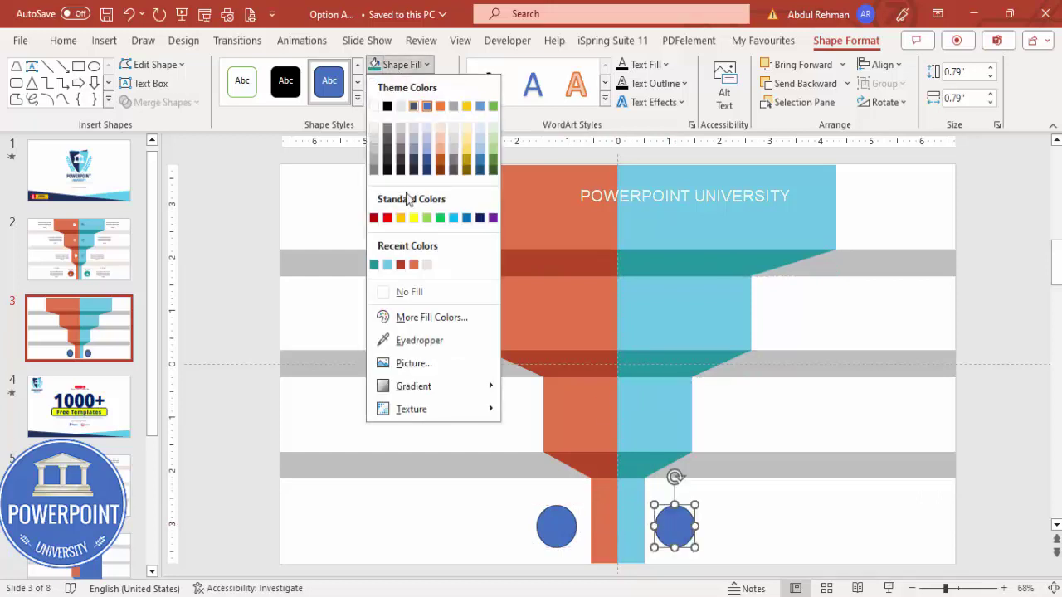
click(374, 267)
click(384, 83)
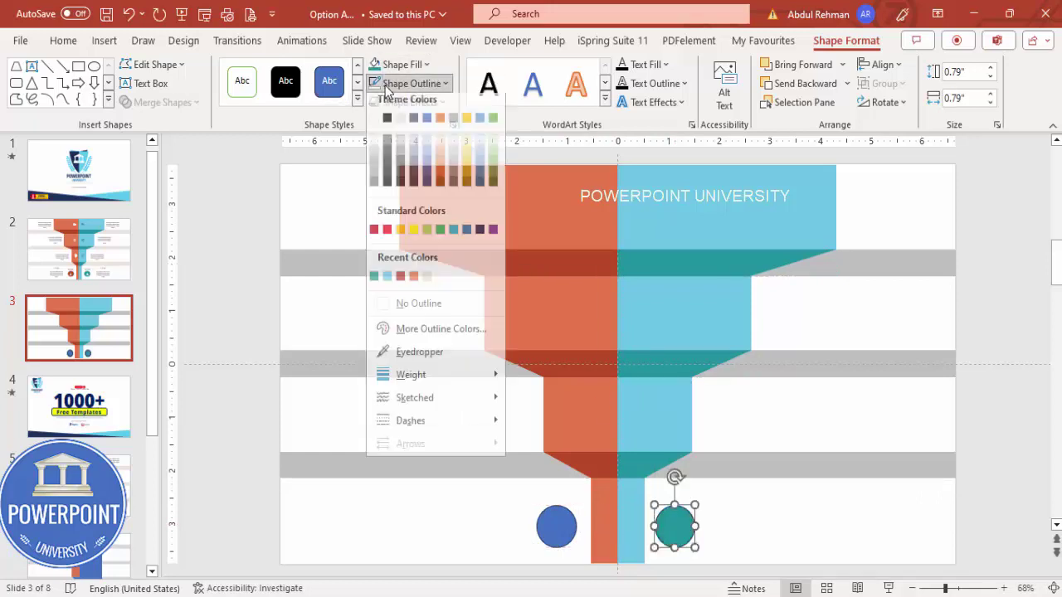
click(416, 309)
Give the left circle no outline and a brick red fill.
click(535, 527)
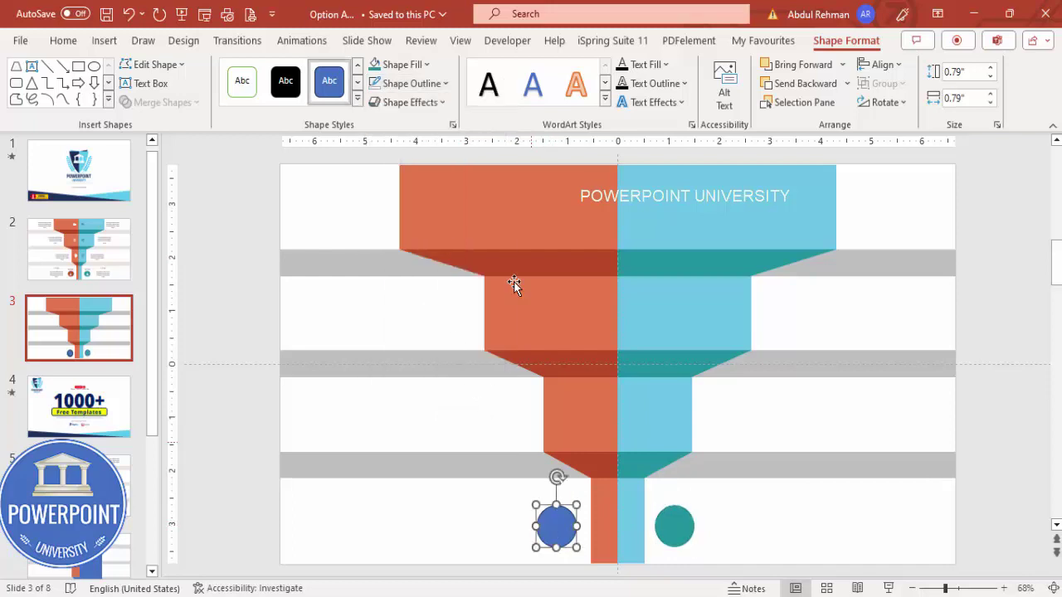
click(422, 67)
click(411, 292)
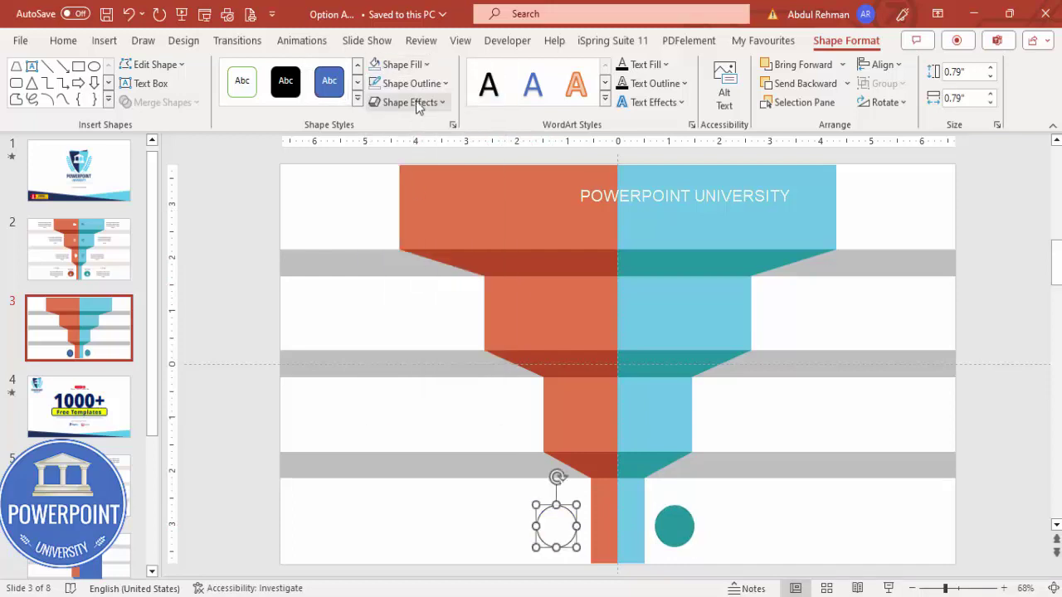
key(ctrl+z)
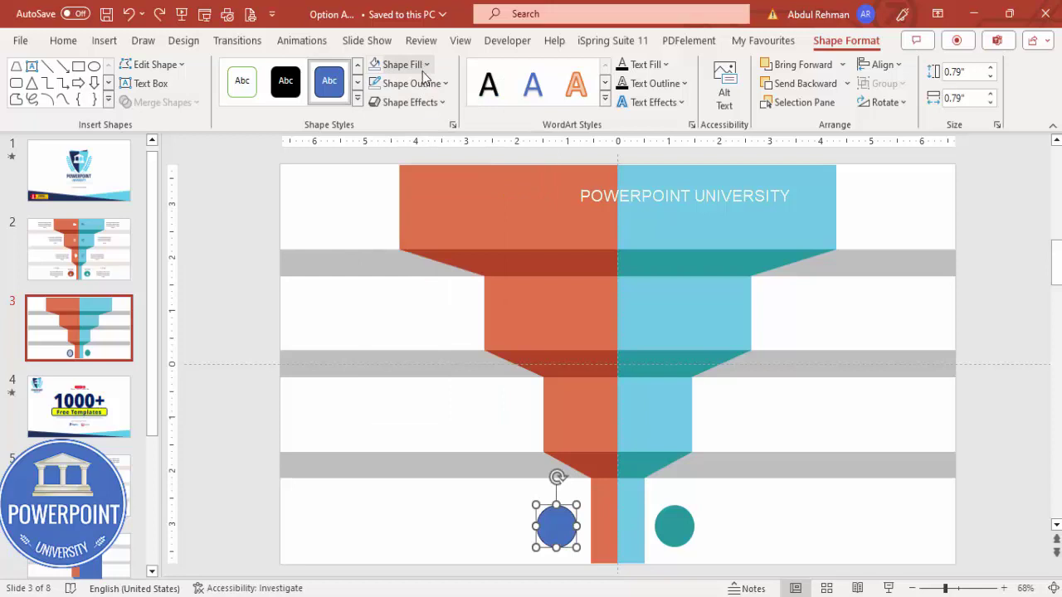
click(433, 84)
click(416, 308)
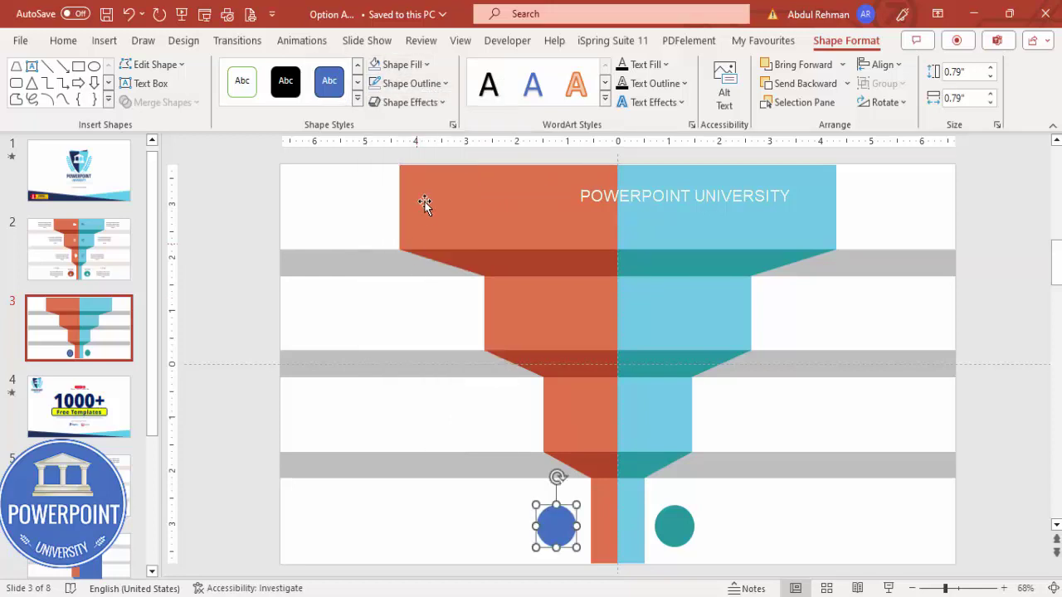
click(417, 64)
click(402, 265)
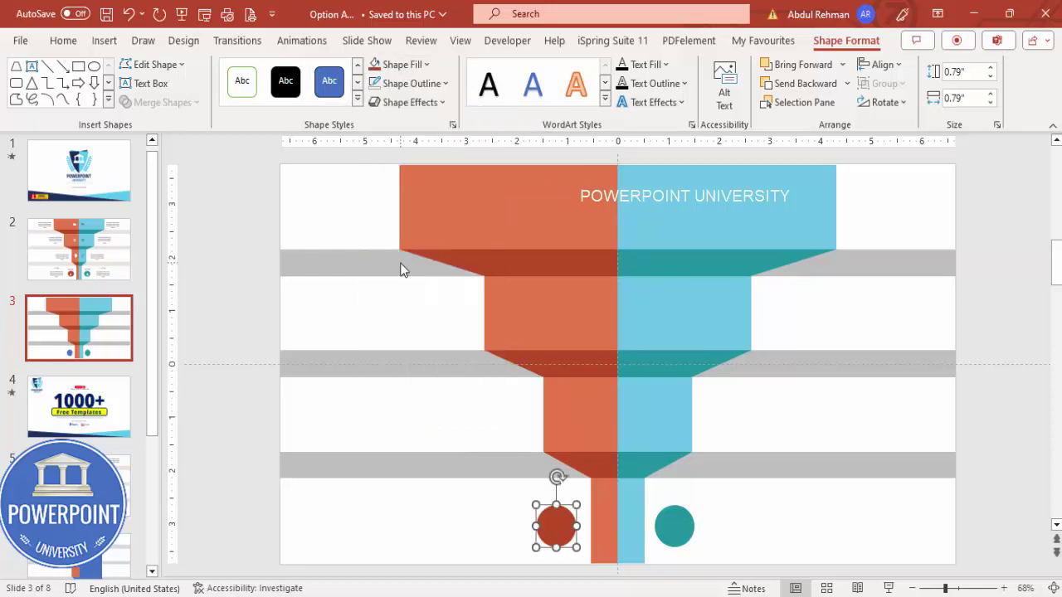
Add a centred, bold, 28 pt 'B' text box and move it onto the circles.
click(104, 40)
click(746, 87)
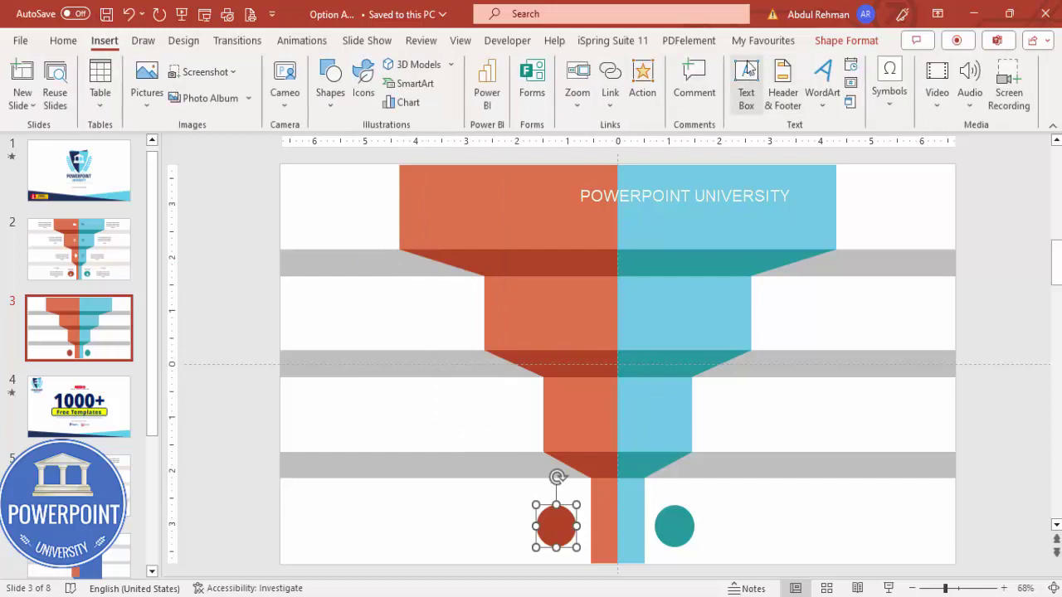
drag(742, 501, 780, 521)
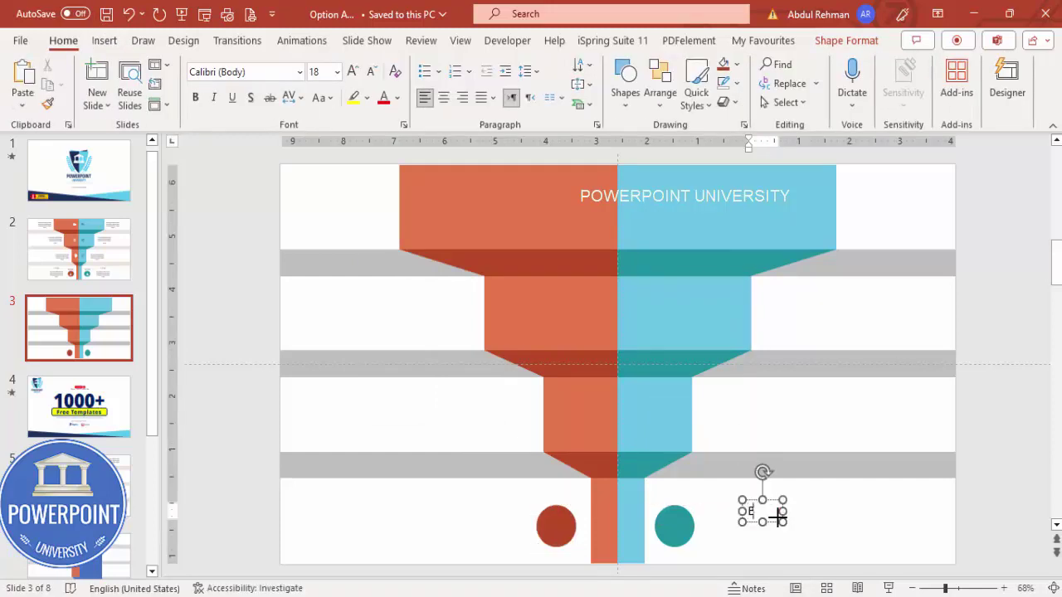
text(B)
click(770, 502)
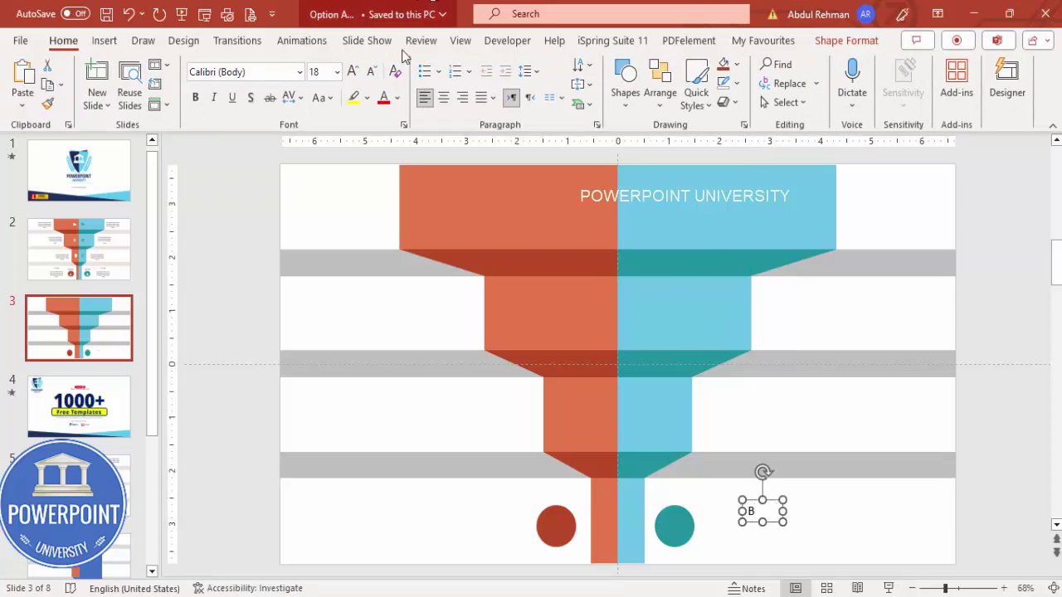
click(444, 97)
click(195, 97)
click(353, 72)
click(352, 71)
click(353, 71)
drag(782, 498, 566, 509)
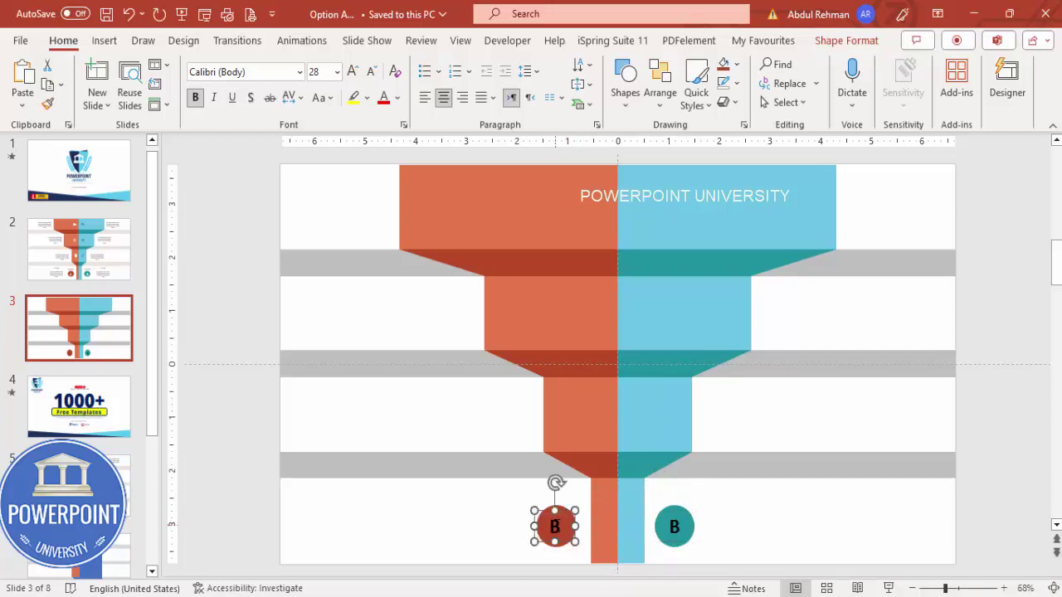
Change the copied label on the red circle to 'A' and centre it horizontally and vertically.
click(557, 533)
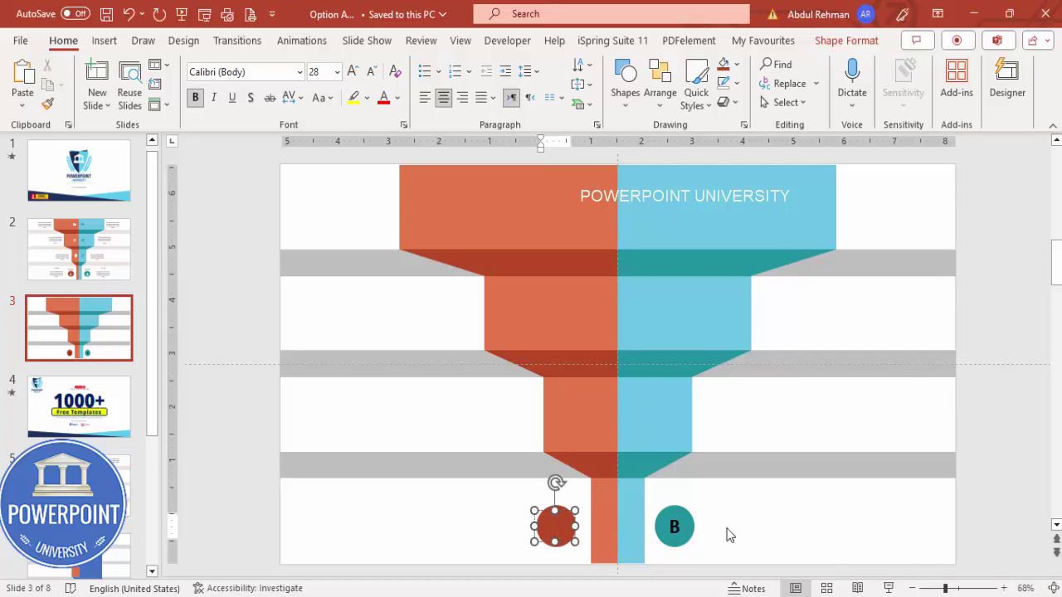
drag(522, 491, 599, 571)
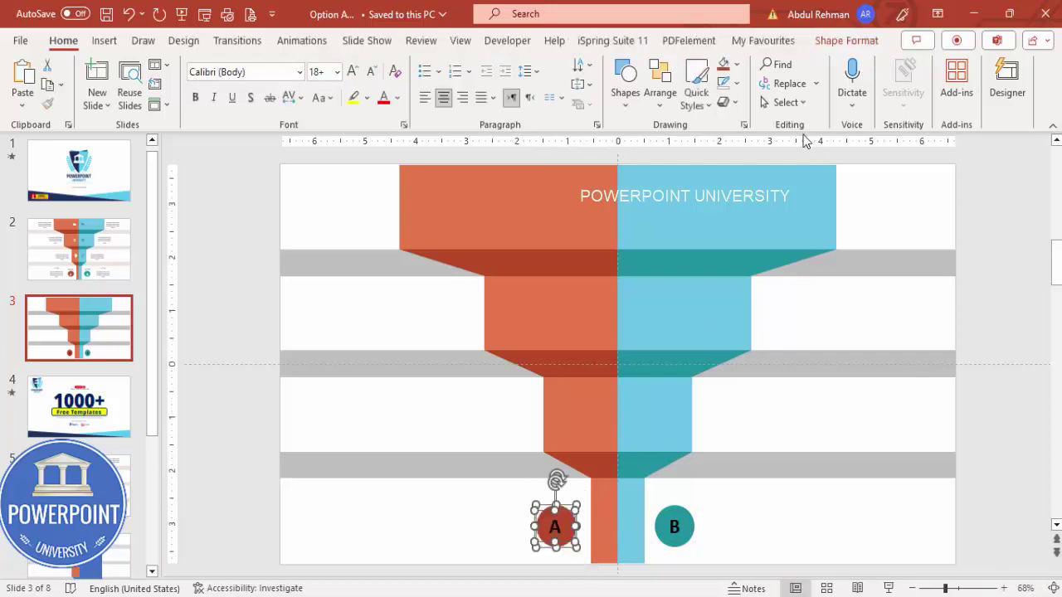
click(845, 40)
click(881, 64)
click(912, 109)
click(882, 63)
click(910, 181)
click(745, 506)
Centre the 'B' label horizontally and vertically on the teal circle.
drag(714, 491, 630, 586)
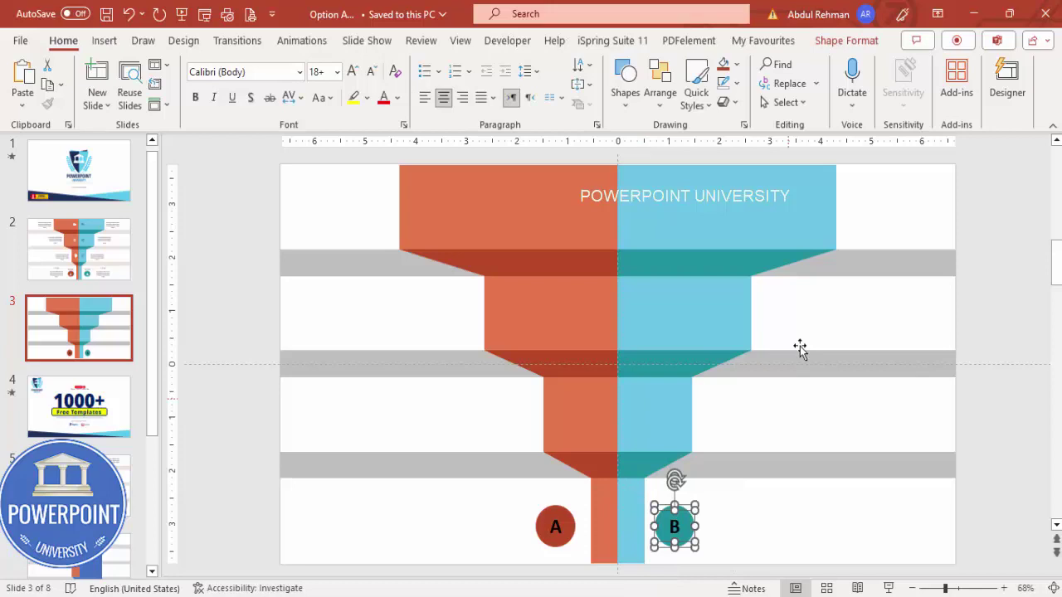
click(845, 40)
click(881, 64)
click(879, 66)
click(879, 66)
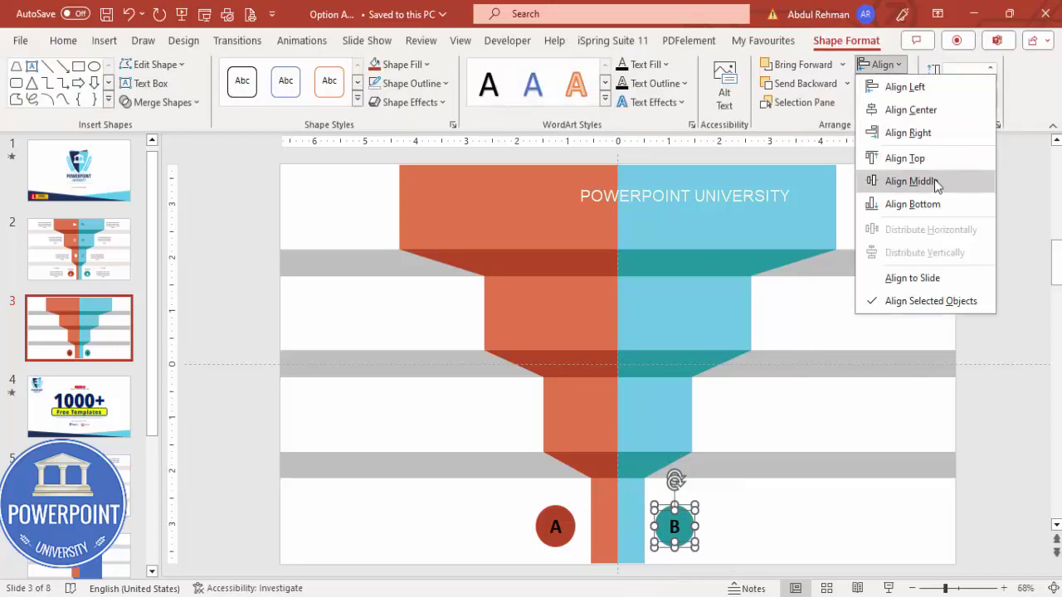
click(910, 181)
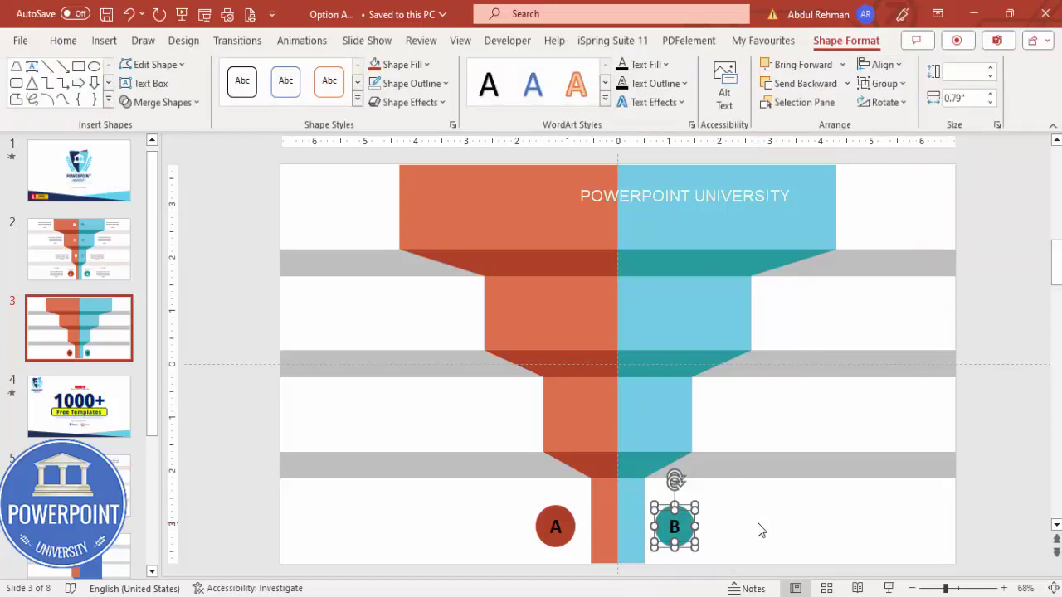
click(765, 530)
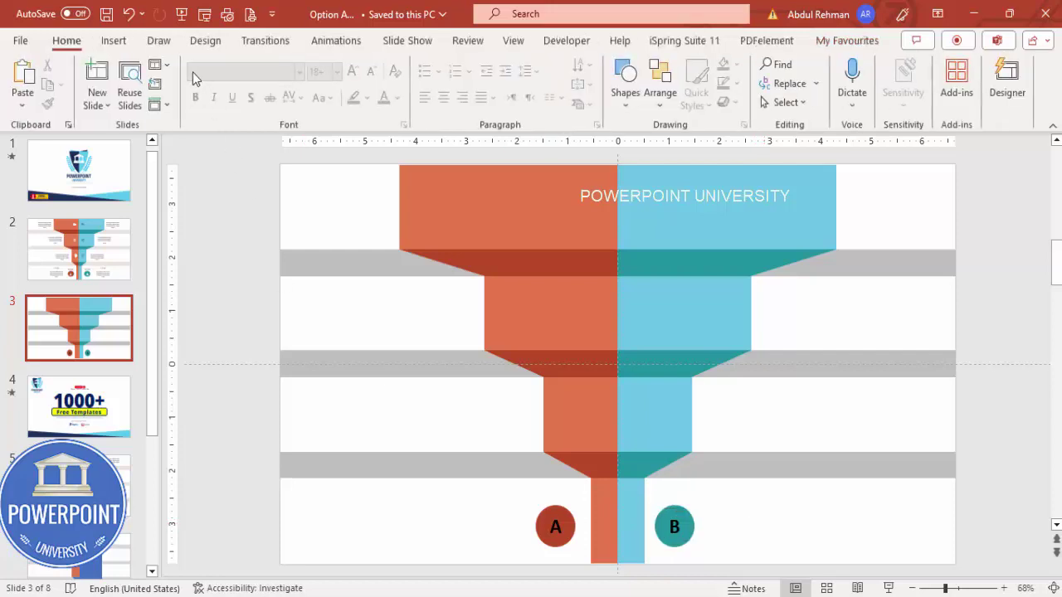
click(114, 40)
Add a text box left of circle A with =lorem() placeholder text trimmed to one short paragraph.
click(746, 83)
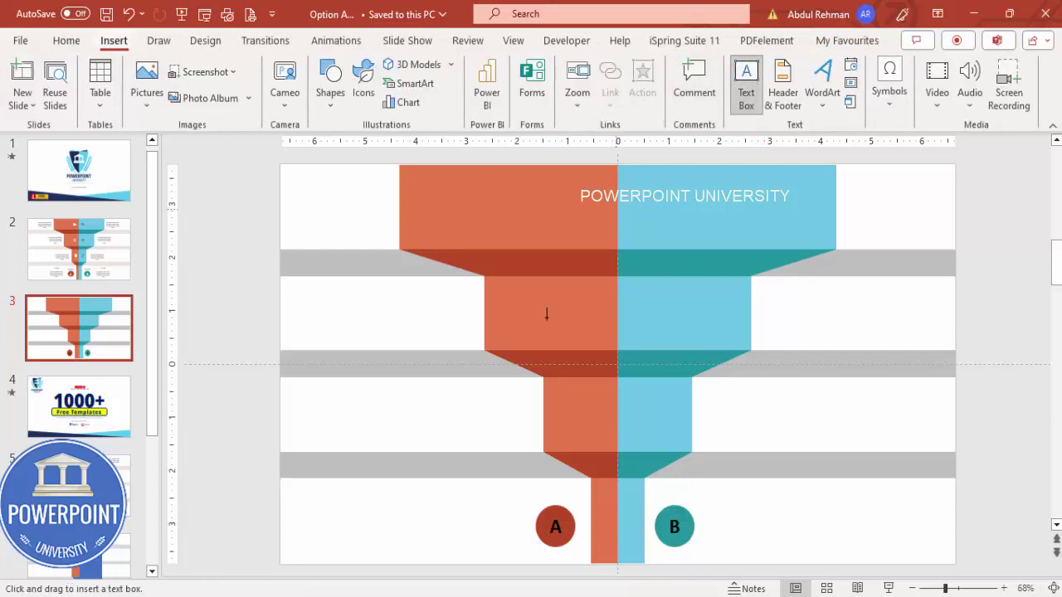
drag(374, 511, 489, 534)
text(=lorem())
key(Return)
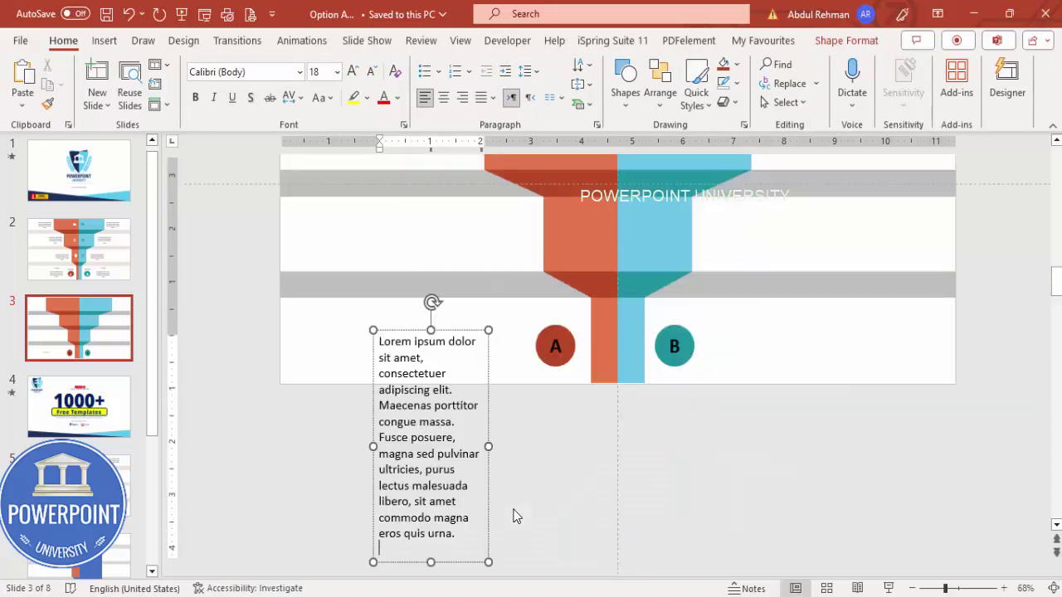
drag(379, 437, 456, 535)
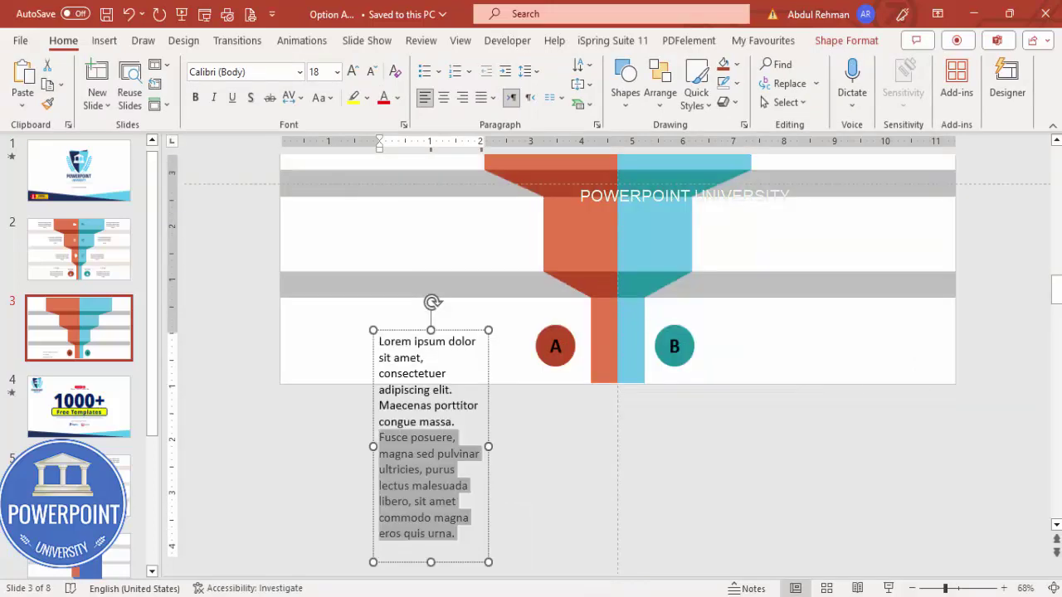
key(Delete)
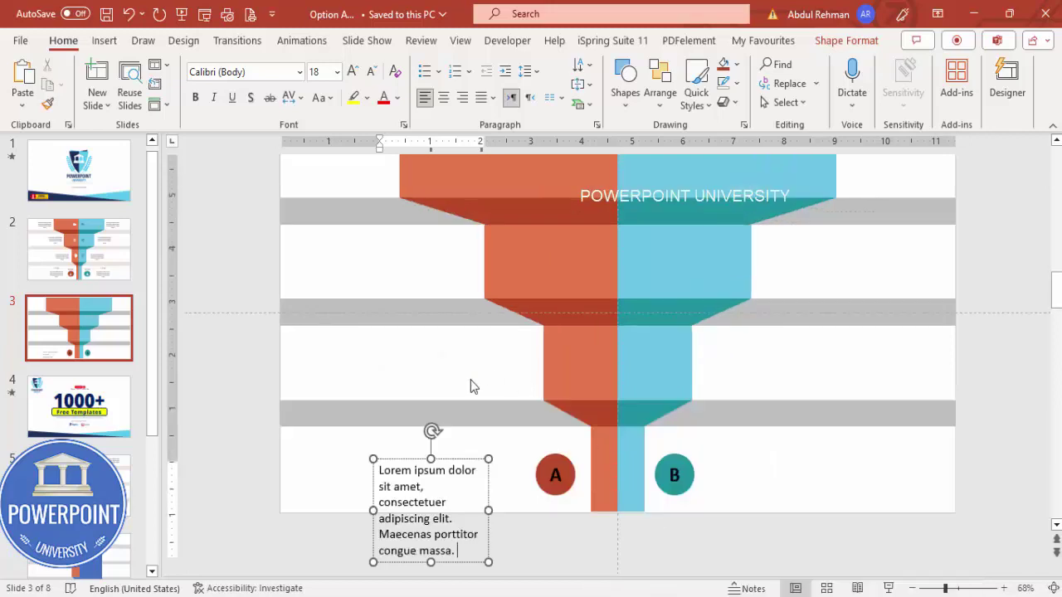
Right-align the caption, set it to 12 pt and colour it dark grey.
click(478, 458)
click(463, 98)
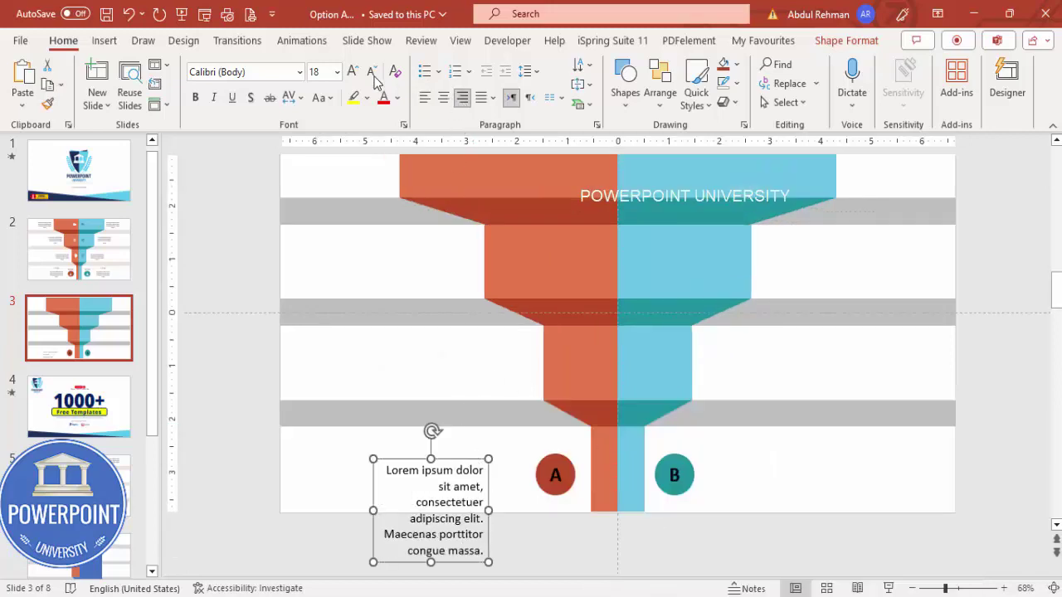
click(371, 71)
click(371, 71)
click(371, 71)
click(397, 97)
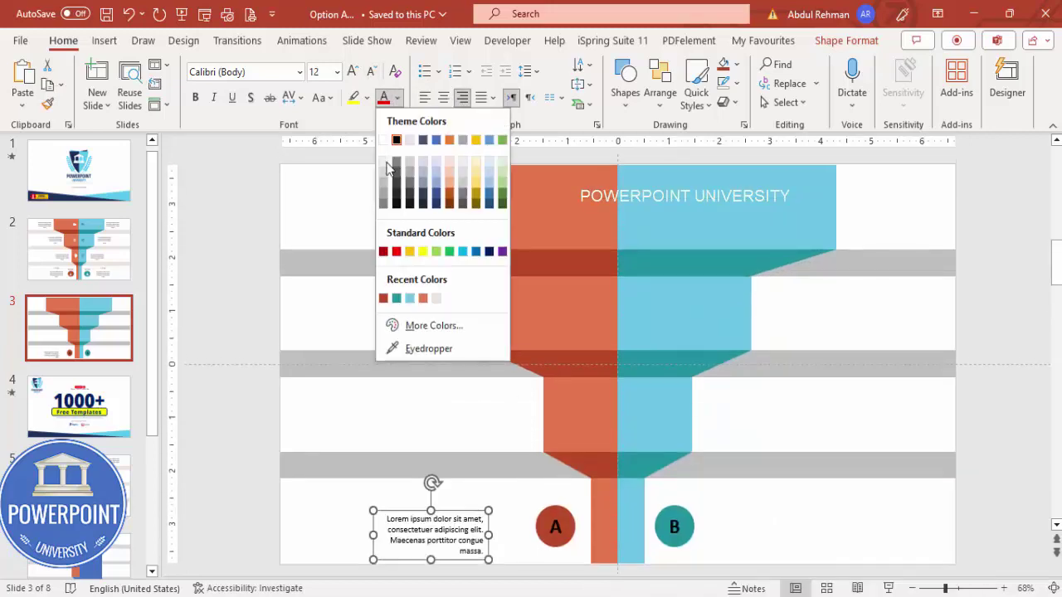
click(390, 204)
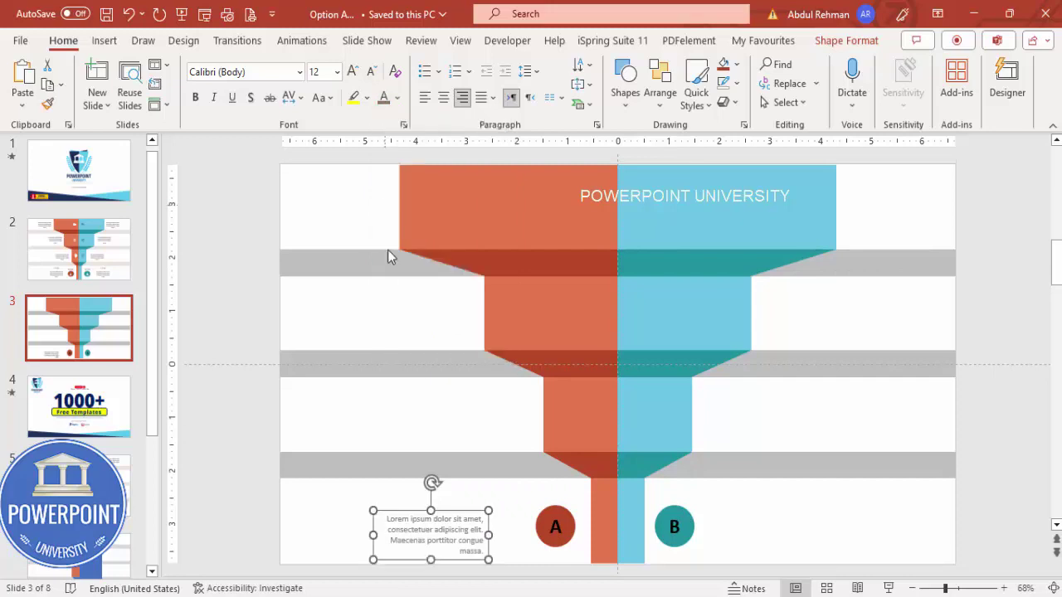
click(397, 98)
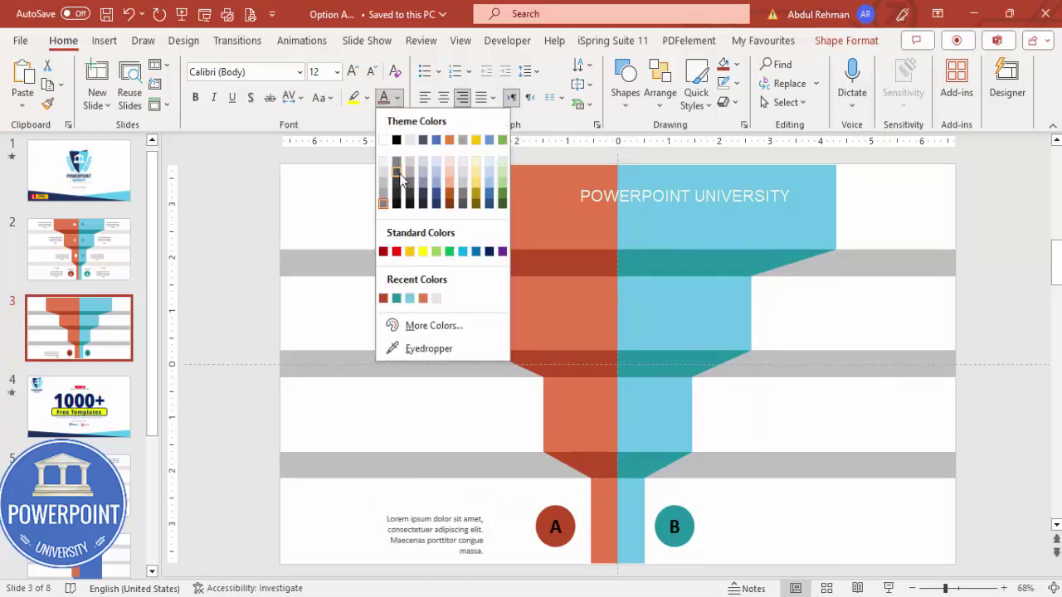
click(398, 175)
Copy the caption to the right of circle B and left-align it.
drag(473, 512, 804, 516)
click(425, 98)
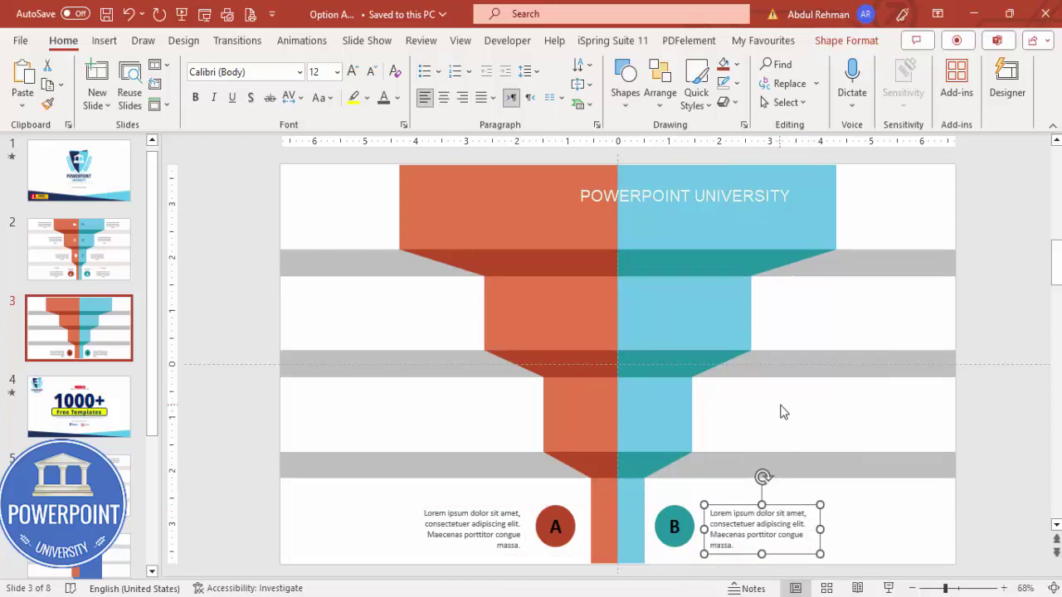
click(726, 422)
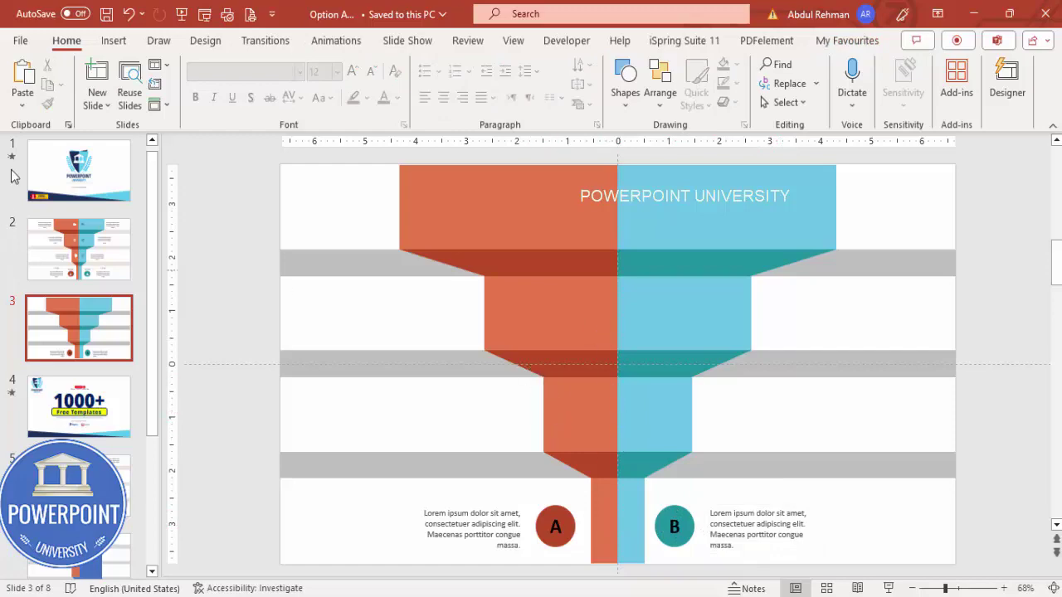
click(114, 41)
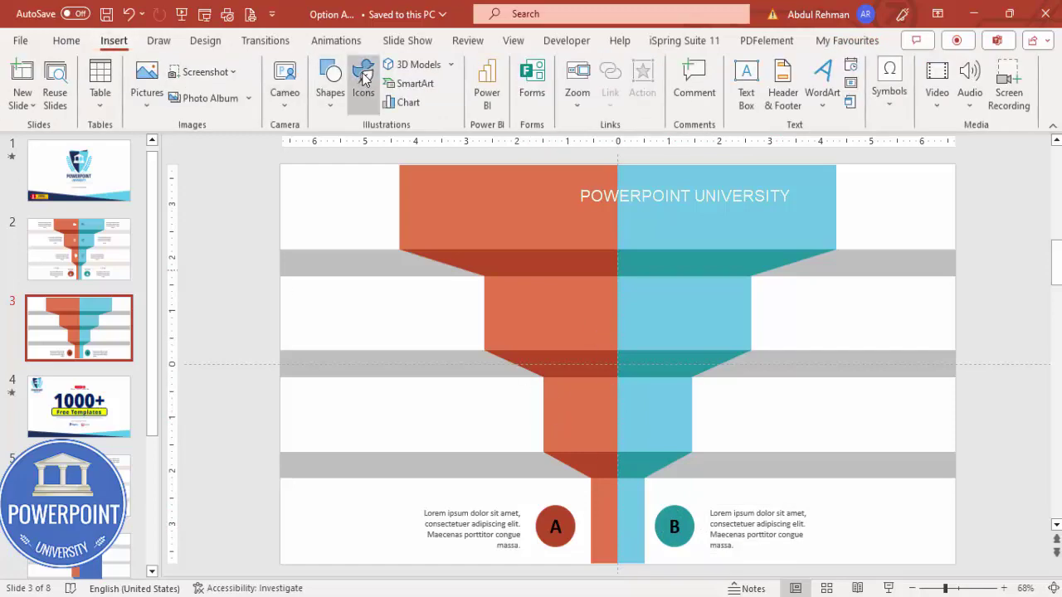
Open the stock icon library, reopening it after it fails to load.
click(363, 78)
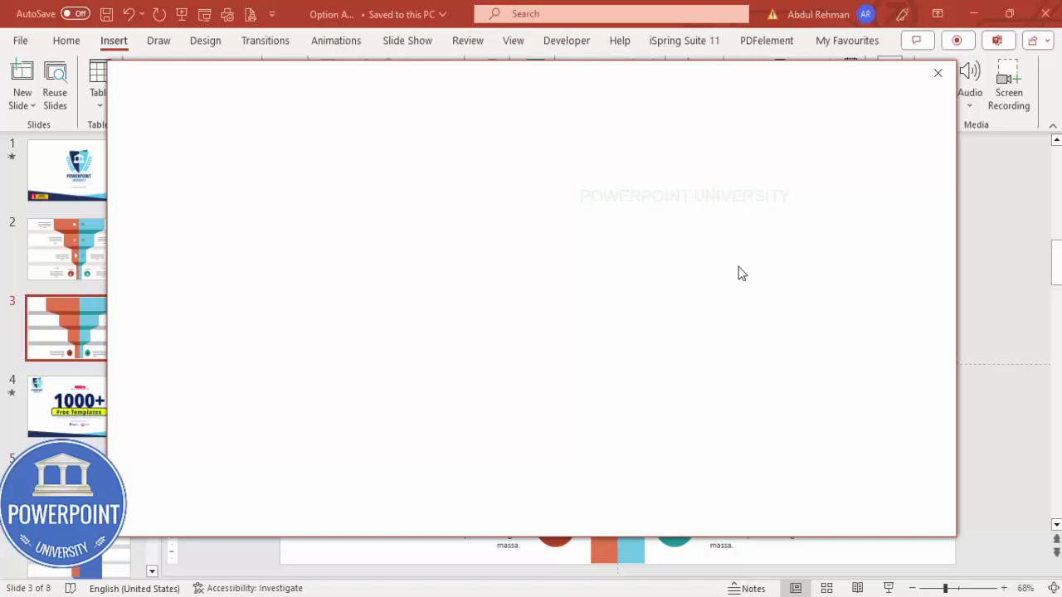
click(938, 73)
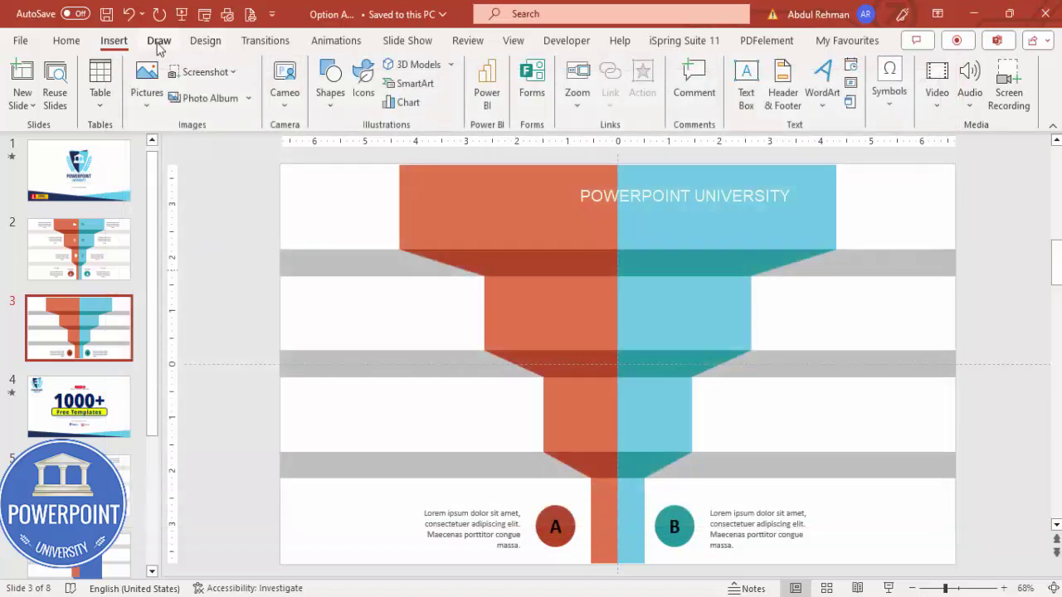
click(158, 43)
click(113, 40)
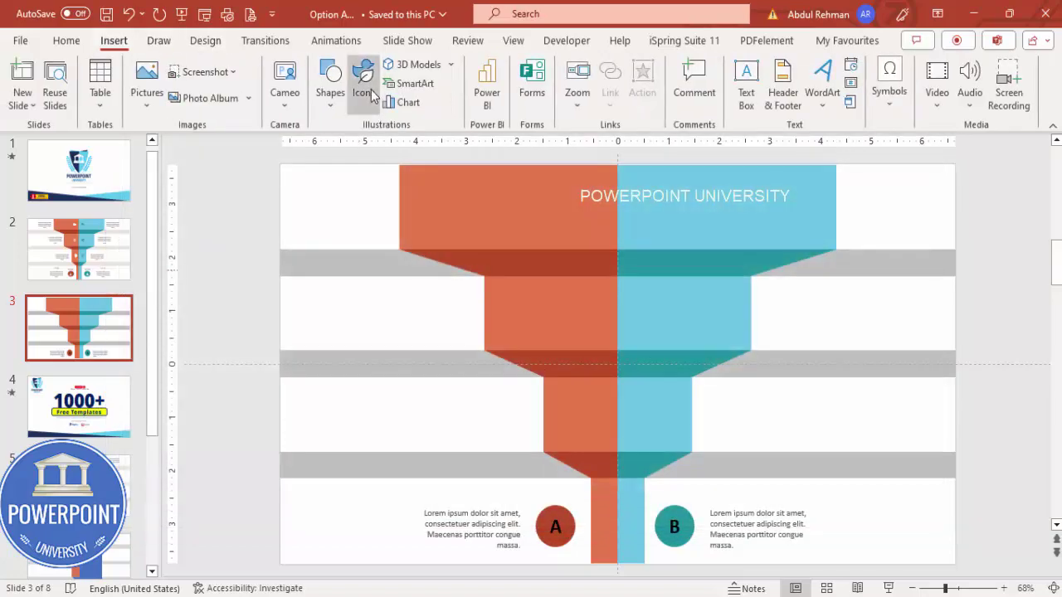
click(366, 87)
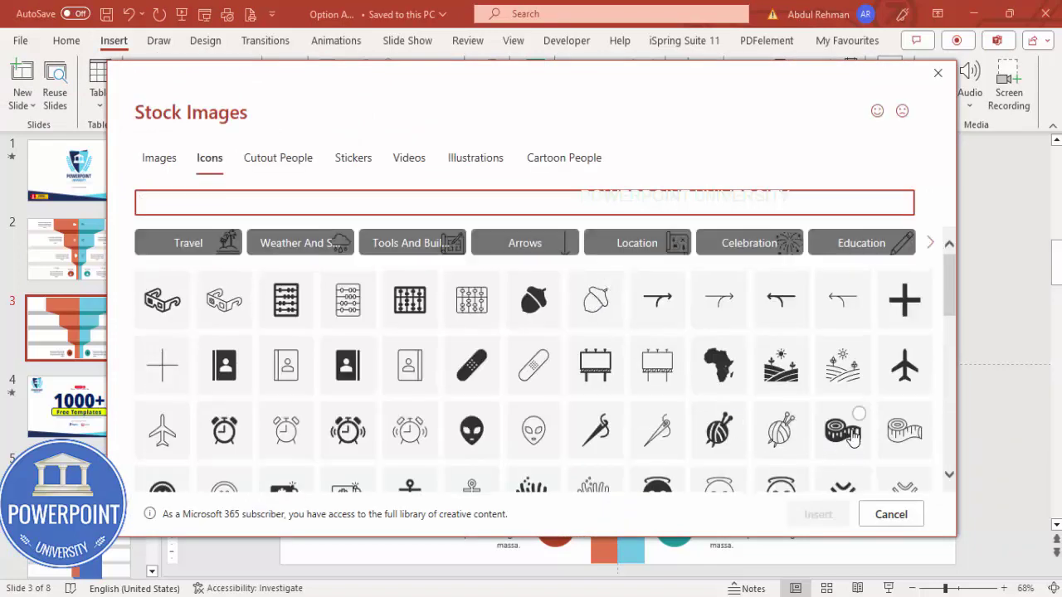
Insert tape-measure, alarm-clock and X-face icons and move them onto the funnel's middle.
click(842, 430)
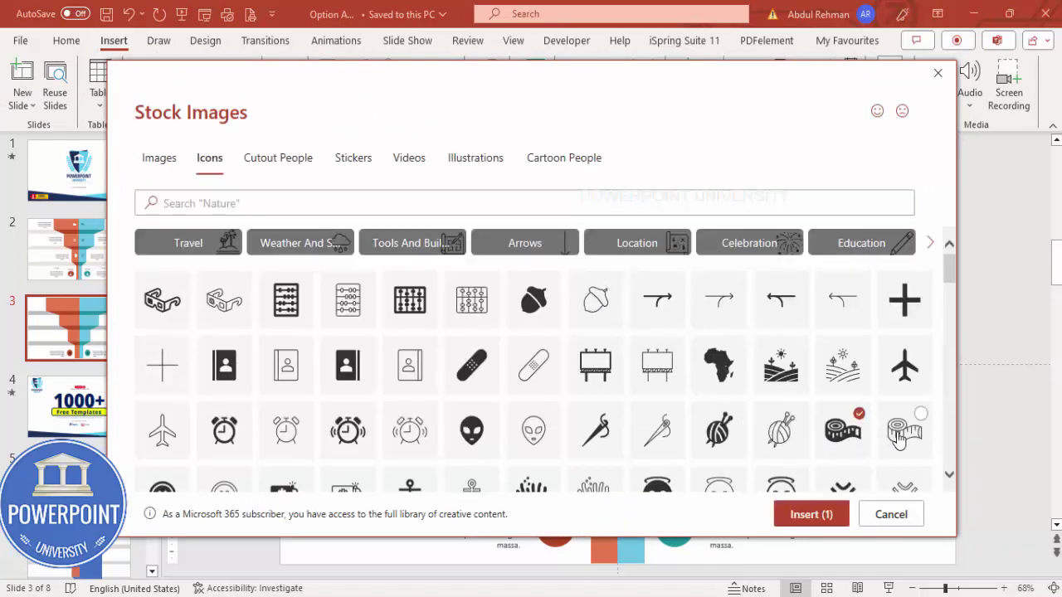
click(898, 431)
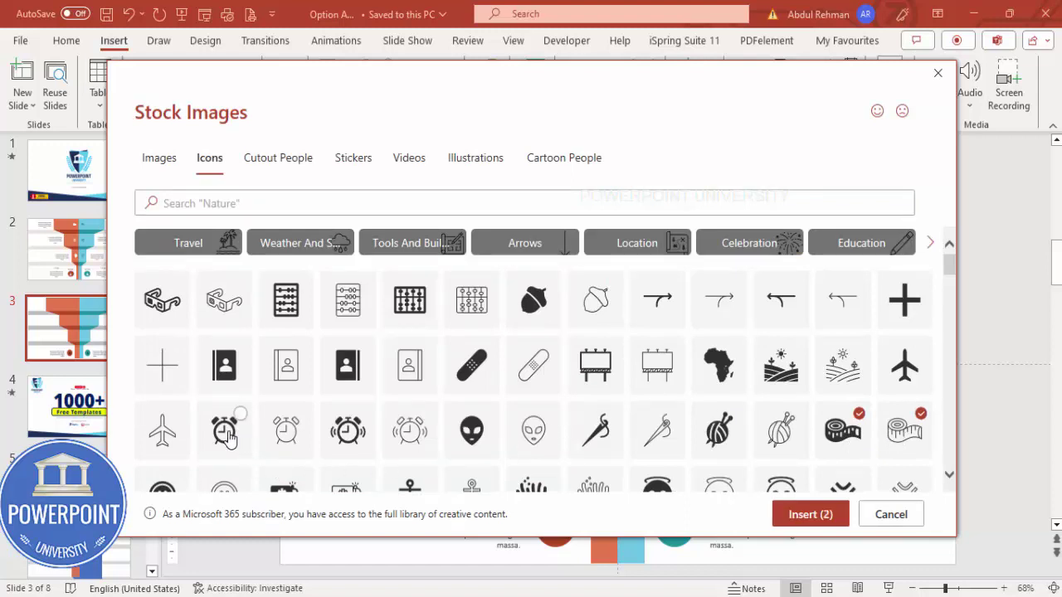
click(321, 436)
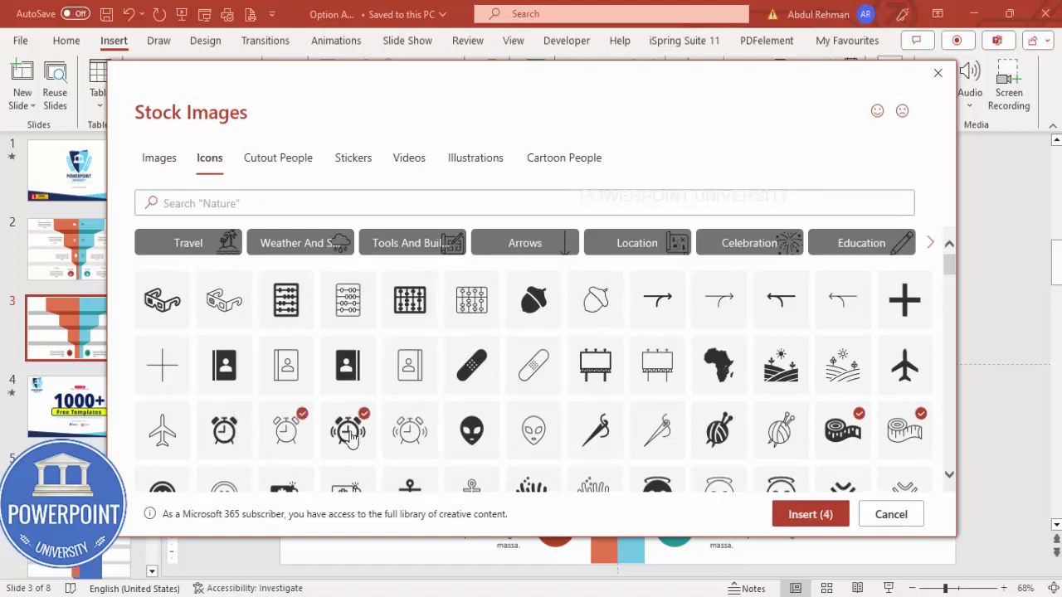
click(949, 478)
click(843, 462)
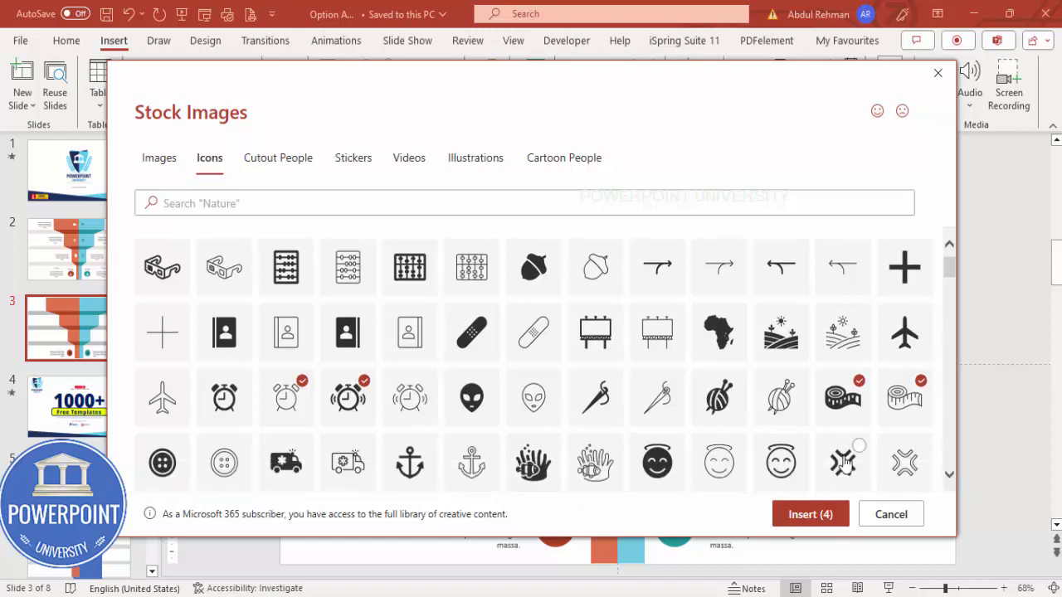
click(813, 514)
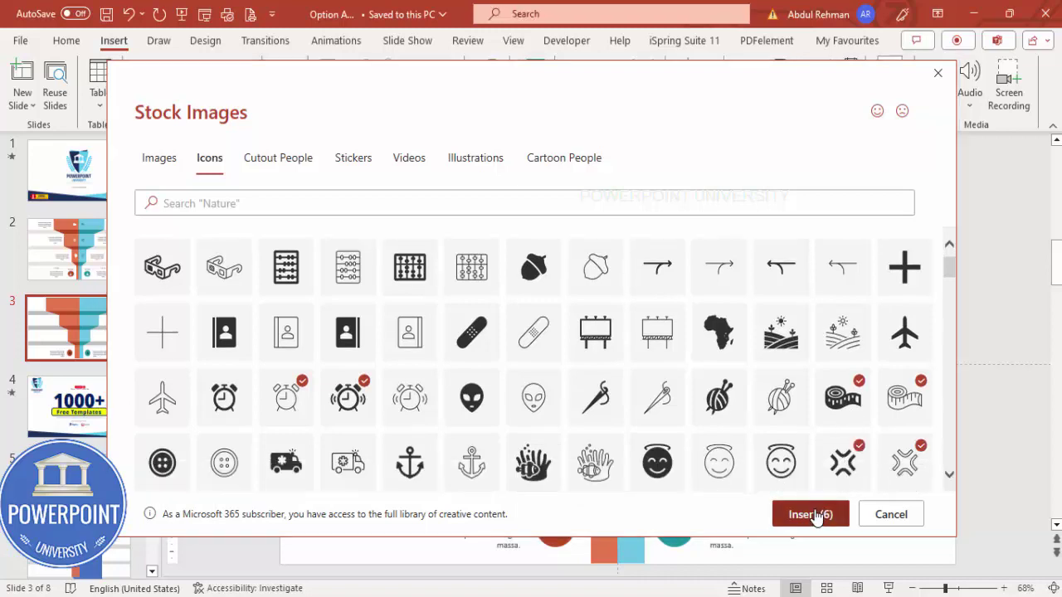
drag(634, 373, 843, 305)
Shrink the stacked icons to 0.6" height.
click(940, 73)
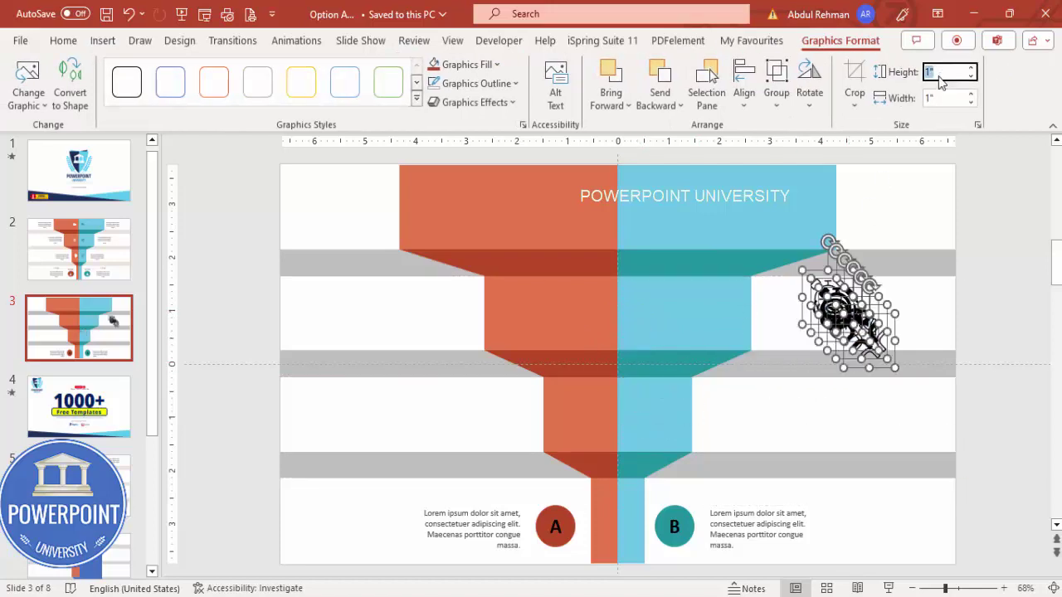
text(.5)
key(Return)
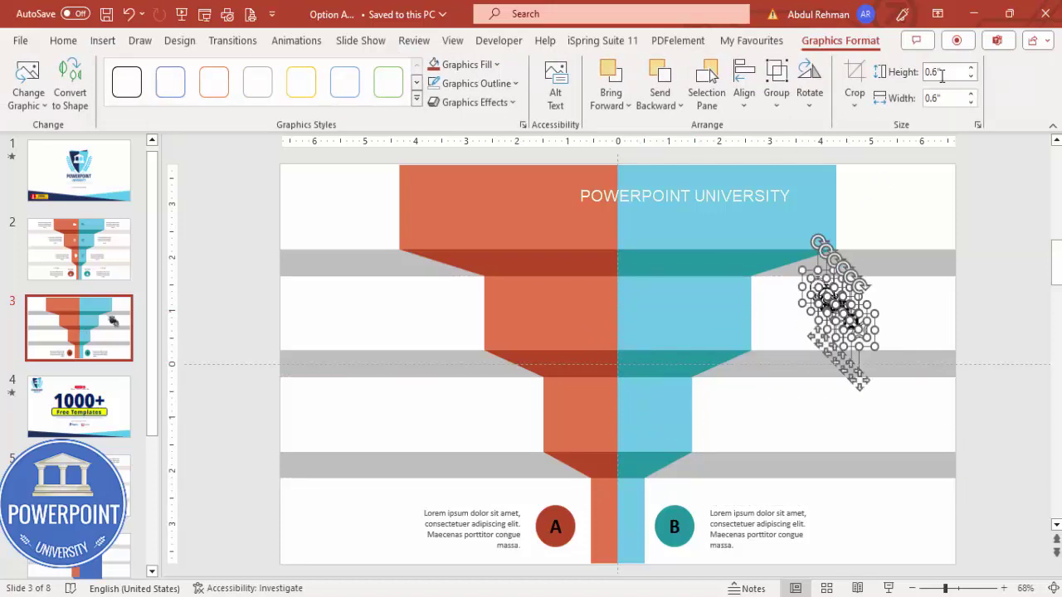
click(854, 218)
Place X-face and tape-measure pairs in the third and second bands, and an alarm clock at the top.
drag(867, 341, 651, 415)
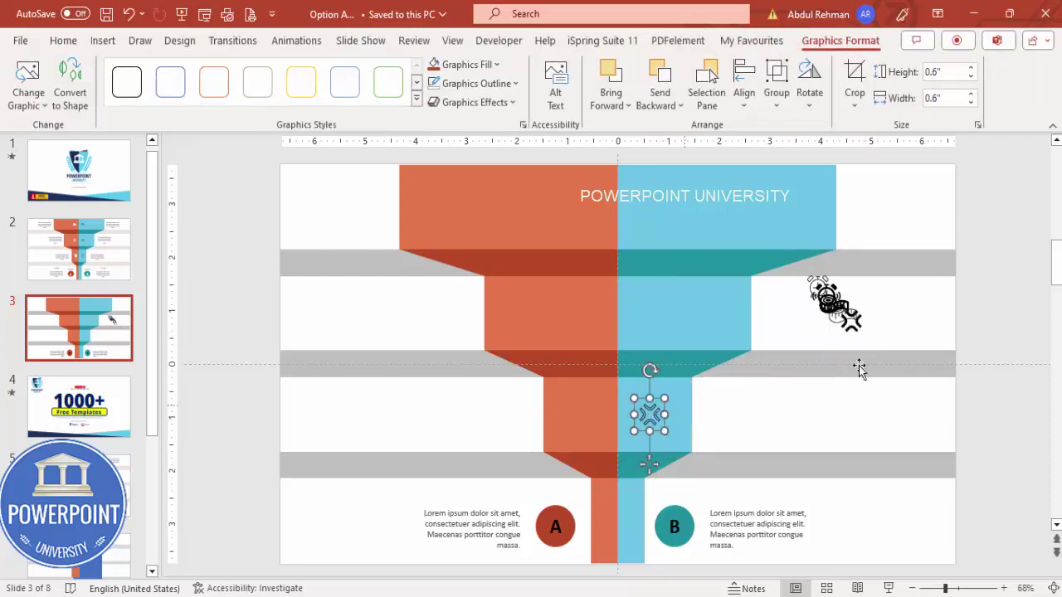
drag(854, 332, 590, 417)
drag(851, 314, 664, 306)
drag(841, 311, 578, 323)
drag(825, 294, 655, 204)
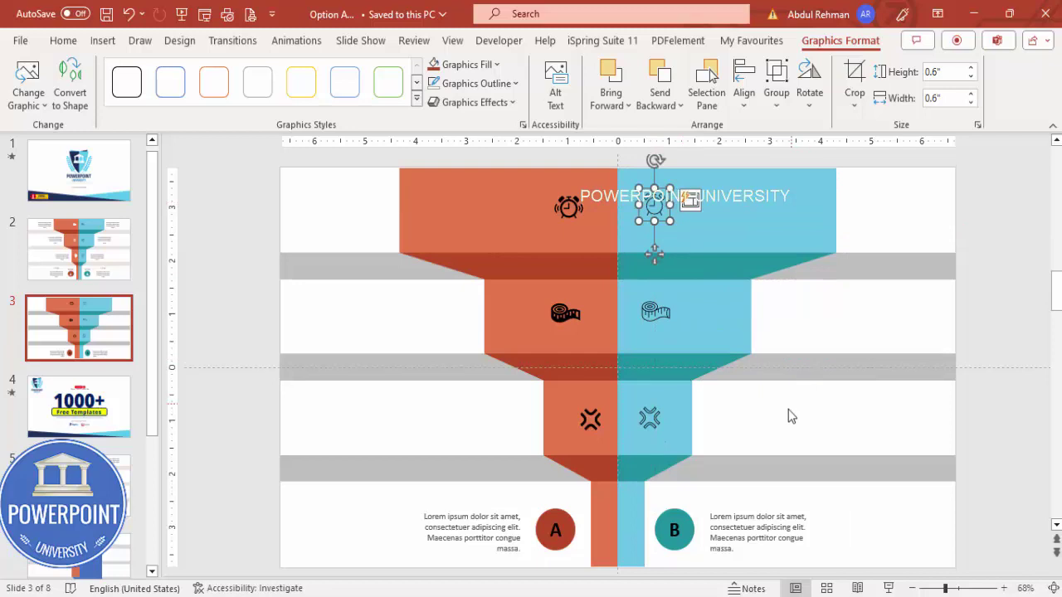
Duplicate the caption beside each orange band and add a left-aligned copy on the blue side.
click(456, 514)
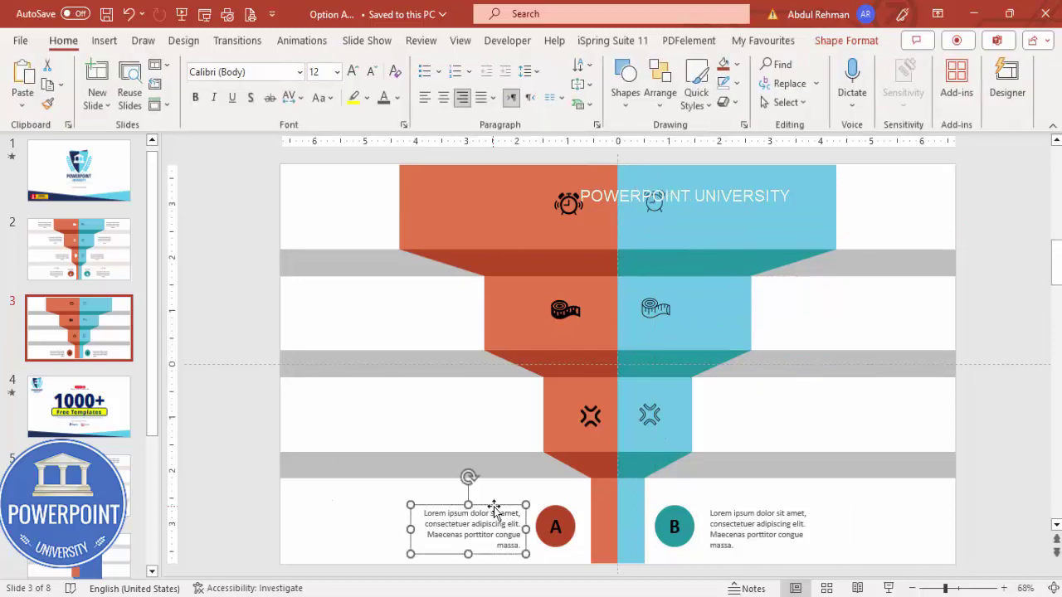
drag(494, 506, 500, 391)
key(ctrl+d)
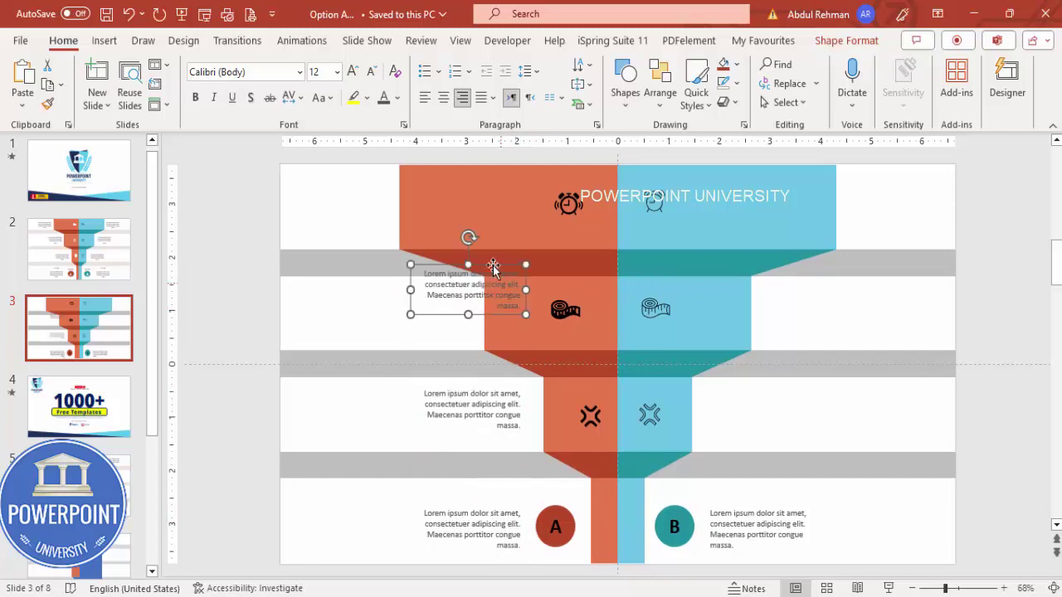
drag(428, 264, 384, 282)
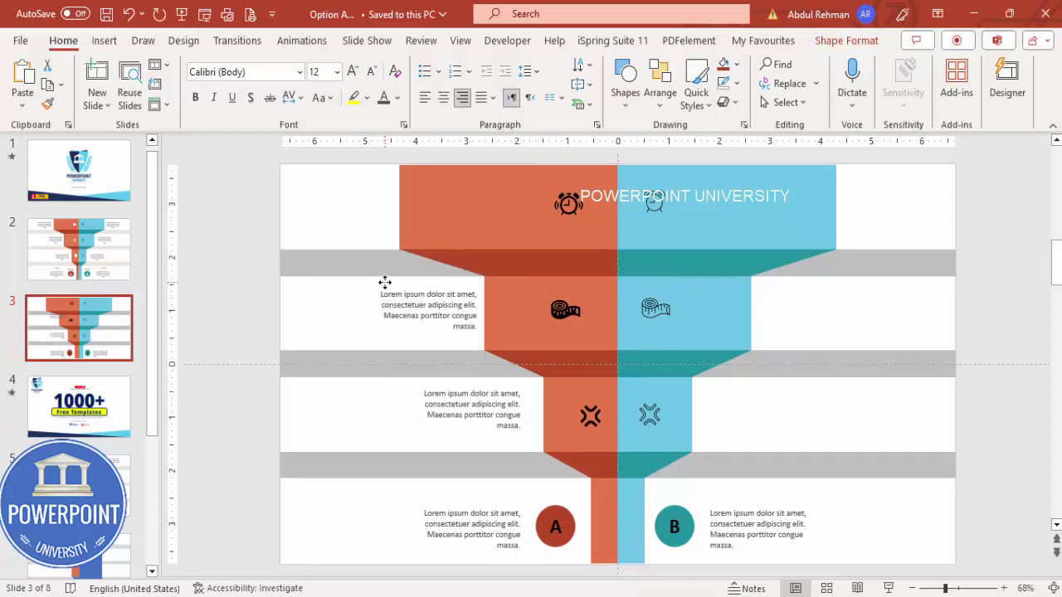
key(ctrl+d)
drag(396, 193, 792, 393)
key(ctrl+l)
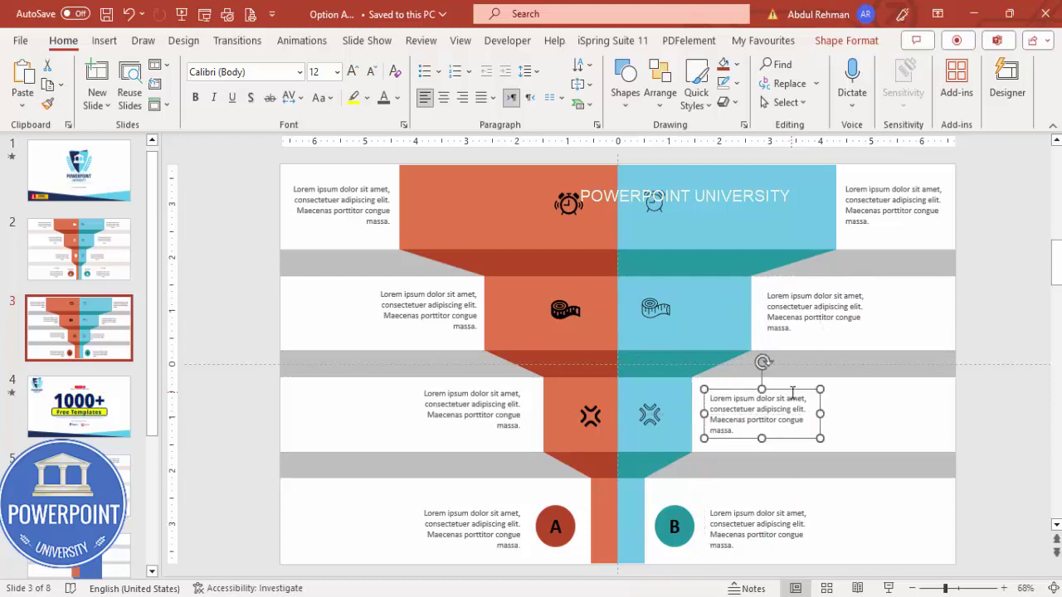
click(914, 398)
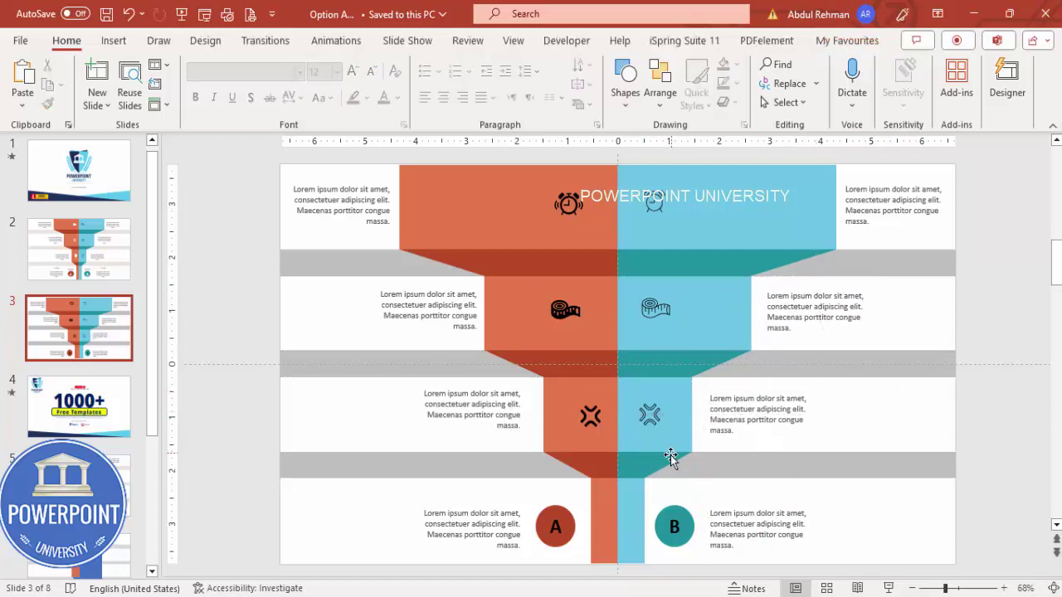
Ungroup the orange half of the funnel.
click(597, 479)
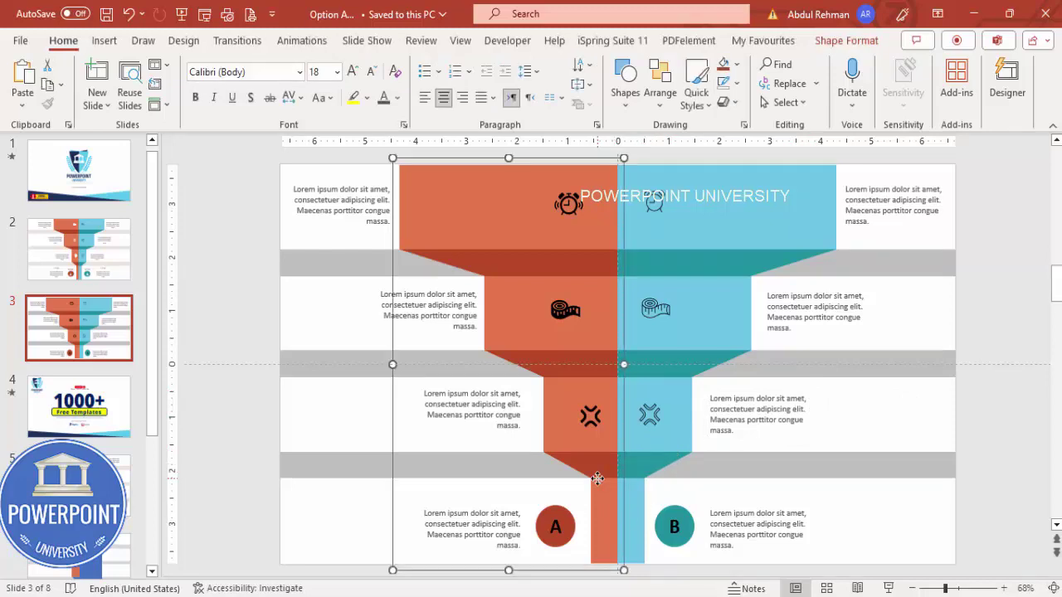
right_click(598, 478)
mouse_move(656, 249)
click(798, 300)
click(973, 297)
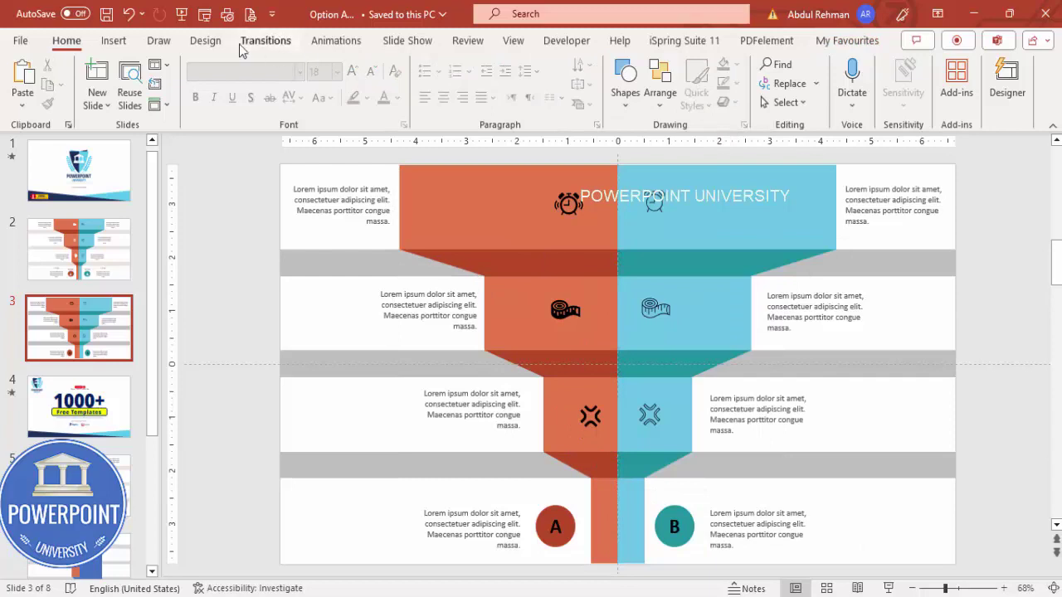
click(319, 43)
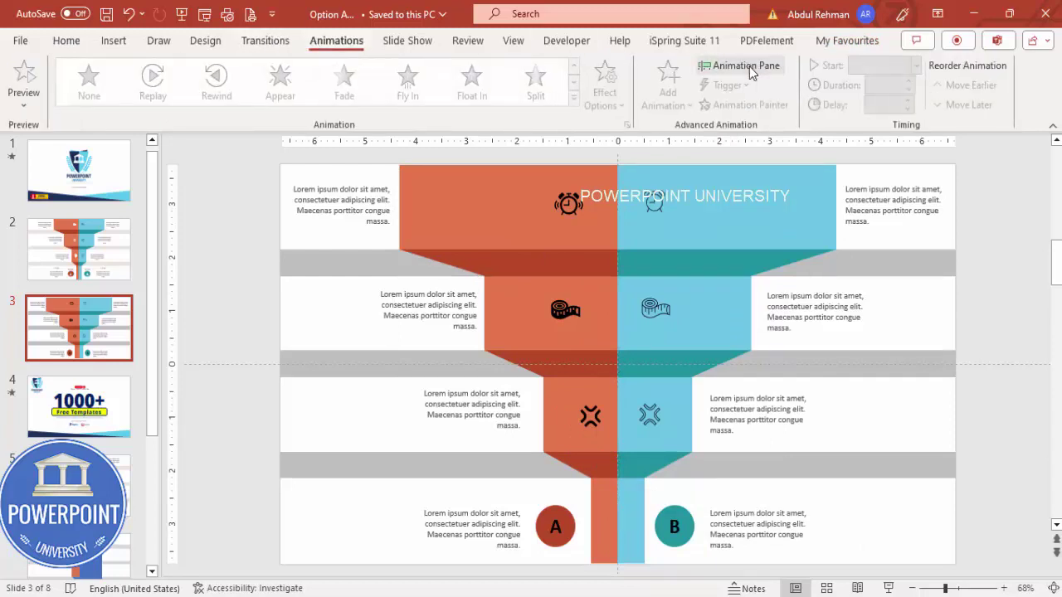
Give the bottom orange stripe a Stretch entrance from the bottom.
click(746, 66)
click(499, 516)
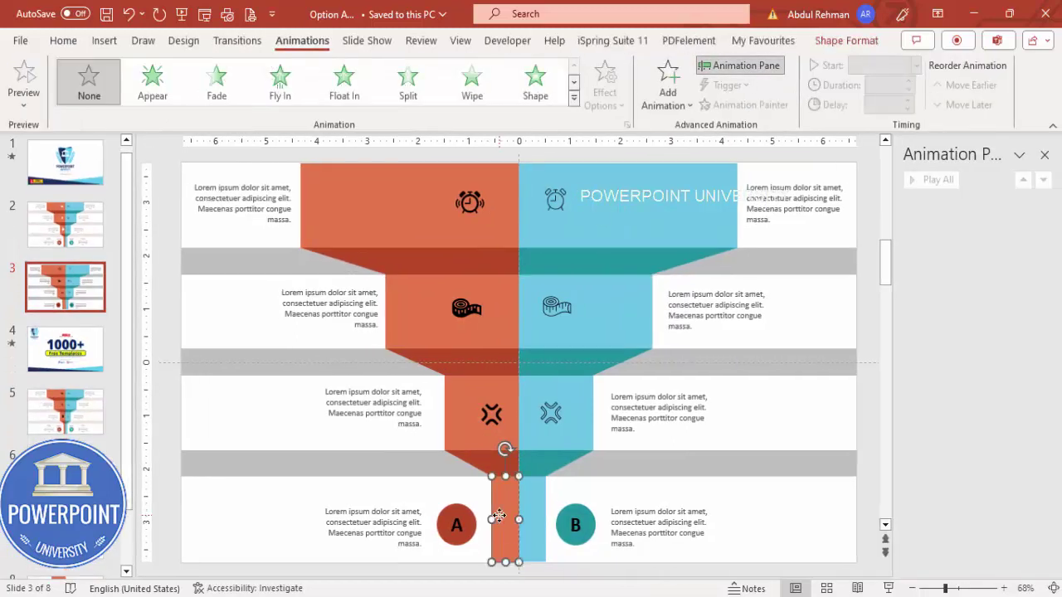
click(667, 79)
click(718, 470)
click(465, 438)
click(539, 462)
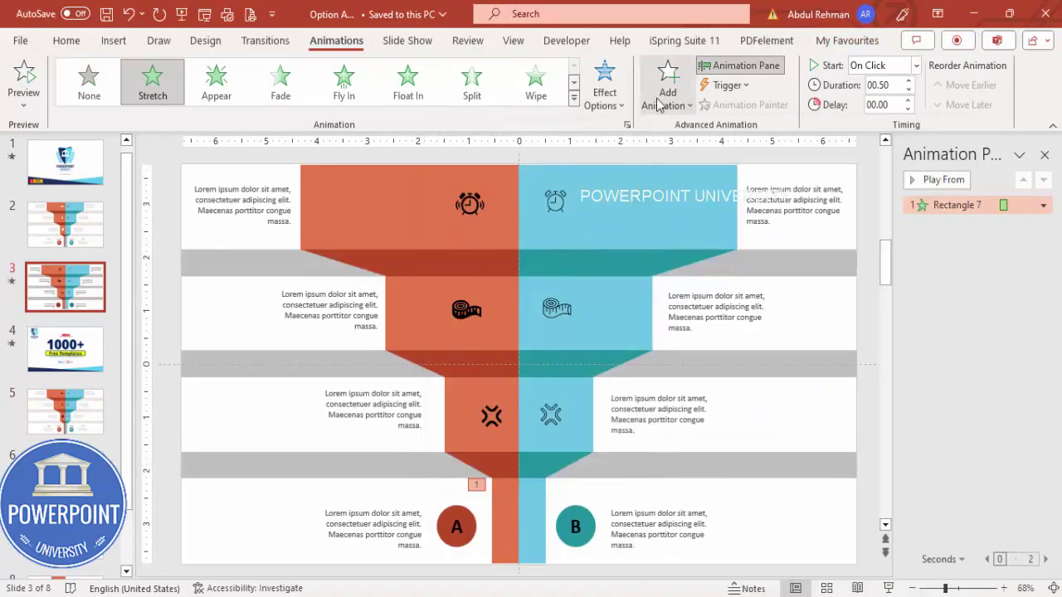
click(605, 98)
click(667, 206)
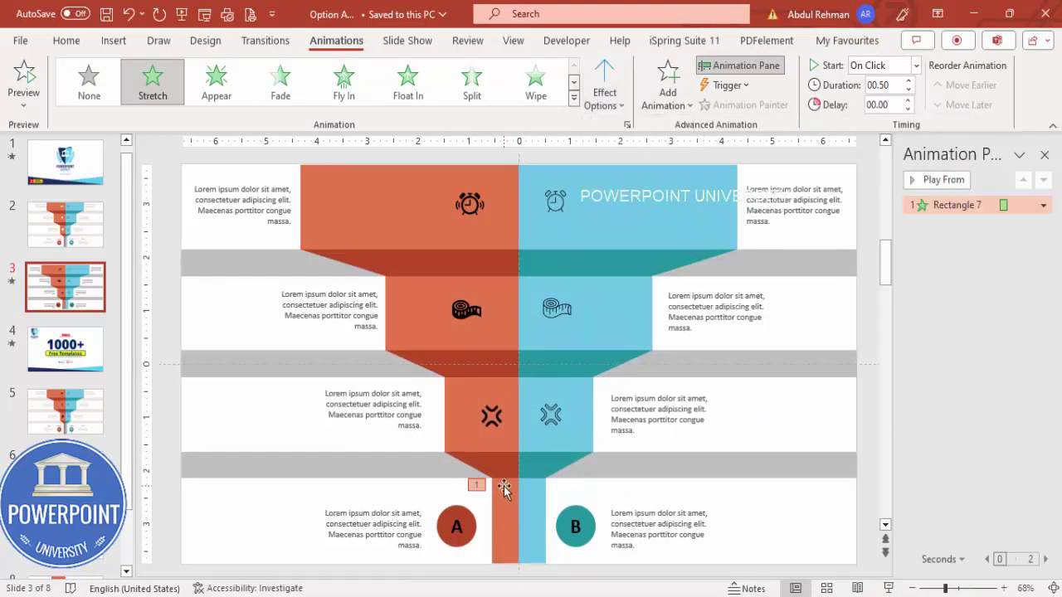
Apply a Wipe entrance to the orange funnel tip, starting After Previous, and preview it.
click(505, 467)
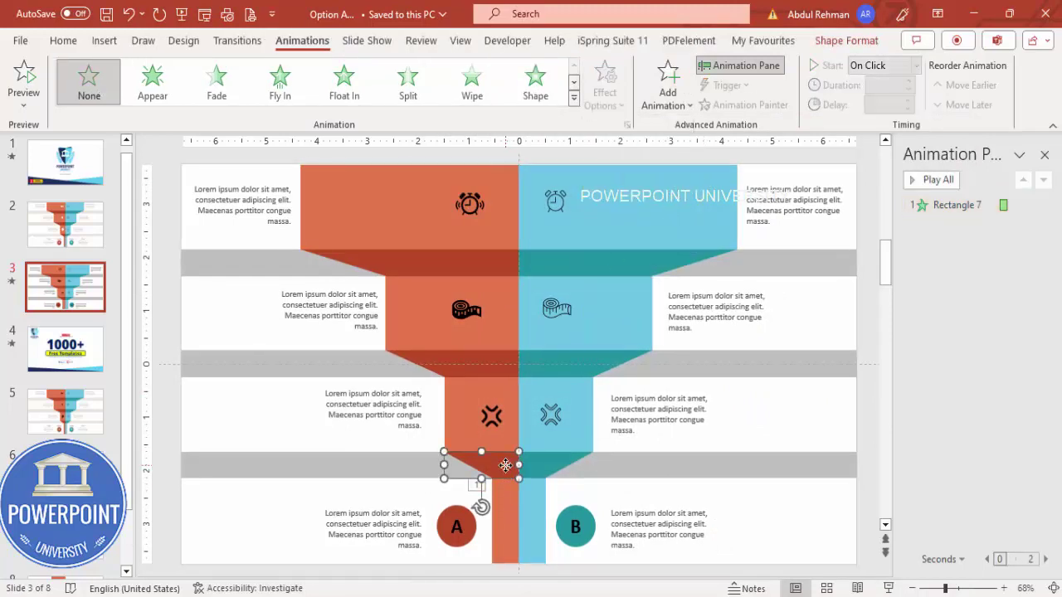
click(471, 93)
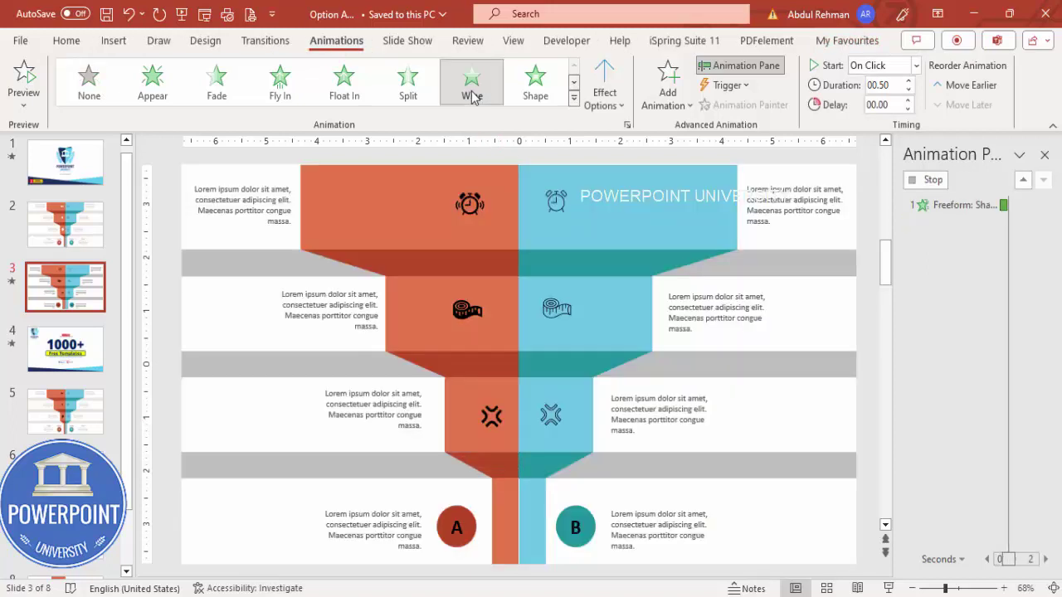
click(916, 65)
click(884, 124)
click(939, 180)
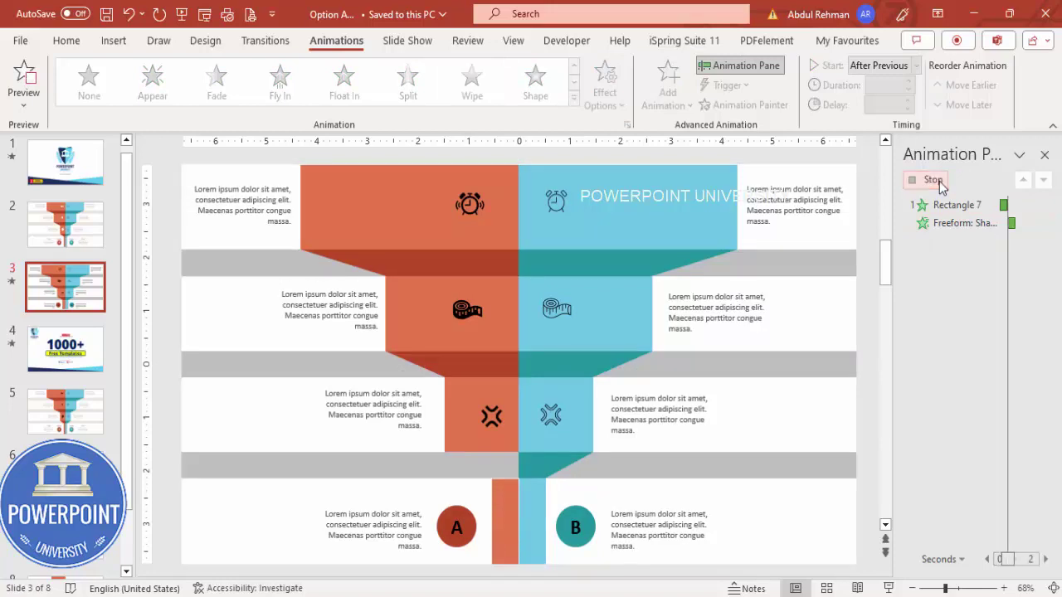
Select circle A and circle B in turn, ending with circle A selected.
click(461, 516)
click(464, 503)
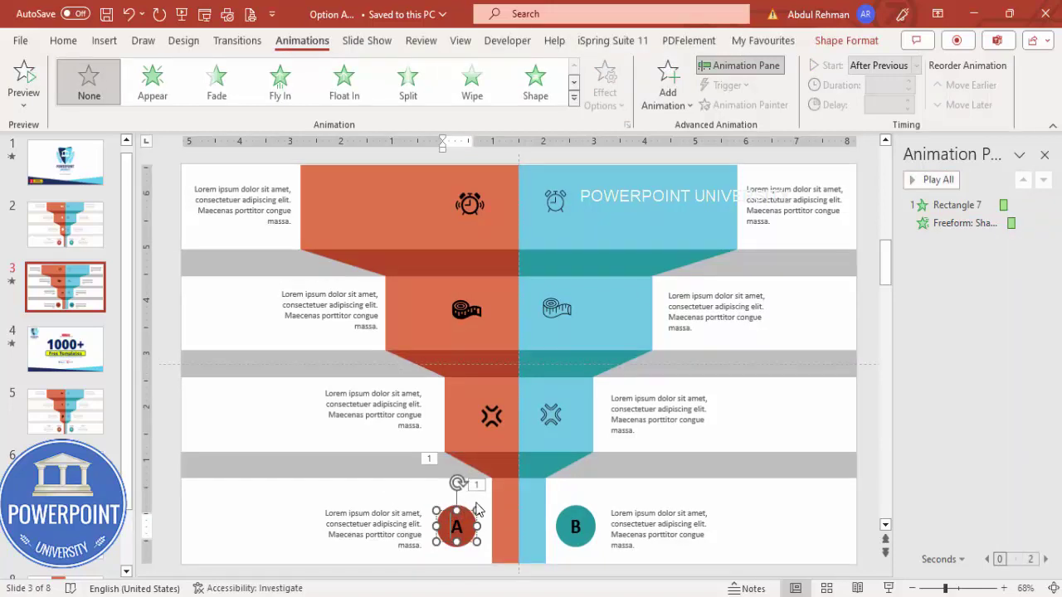
click(468, 502)
click(462, 508)
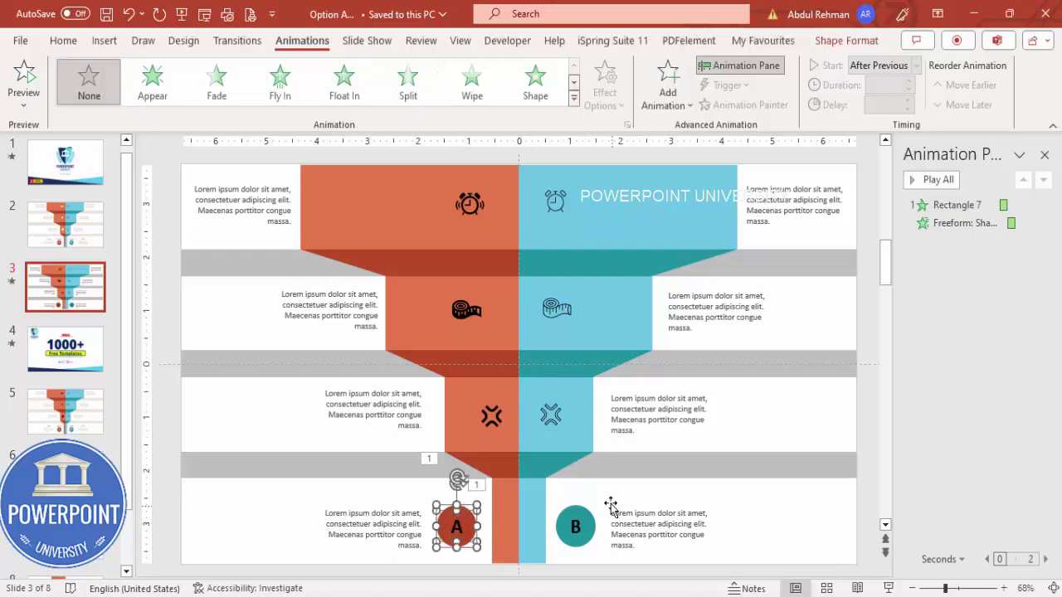
click(573, 518)
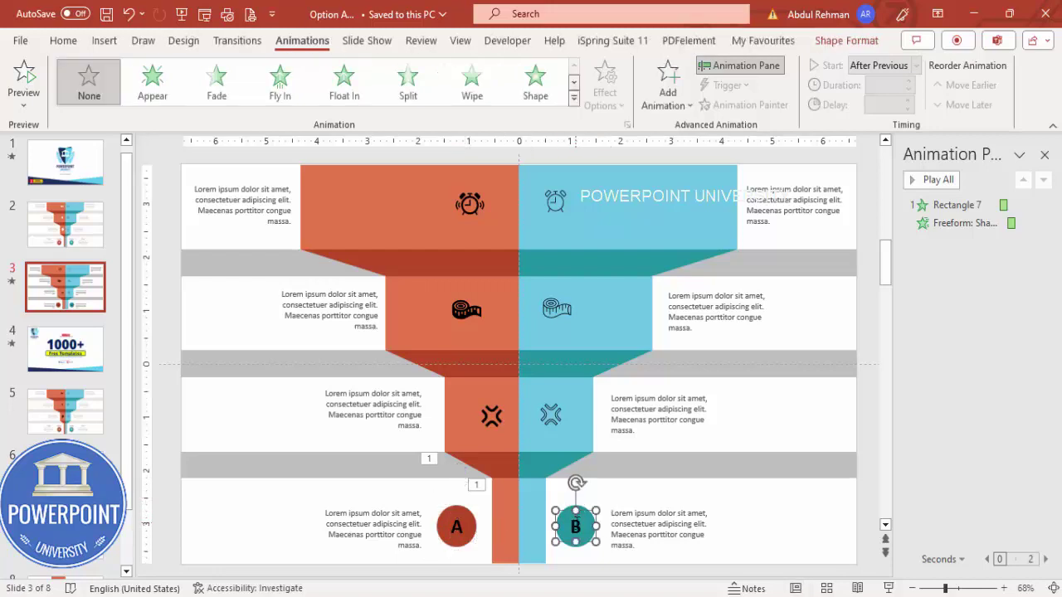
click(596, 505)
click(572, 508)
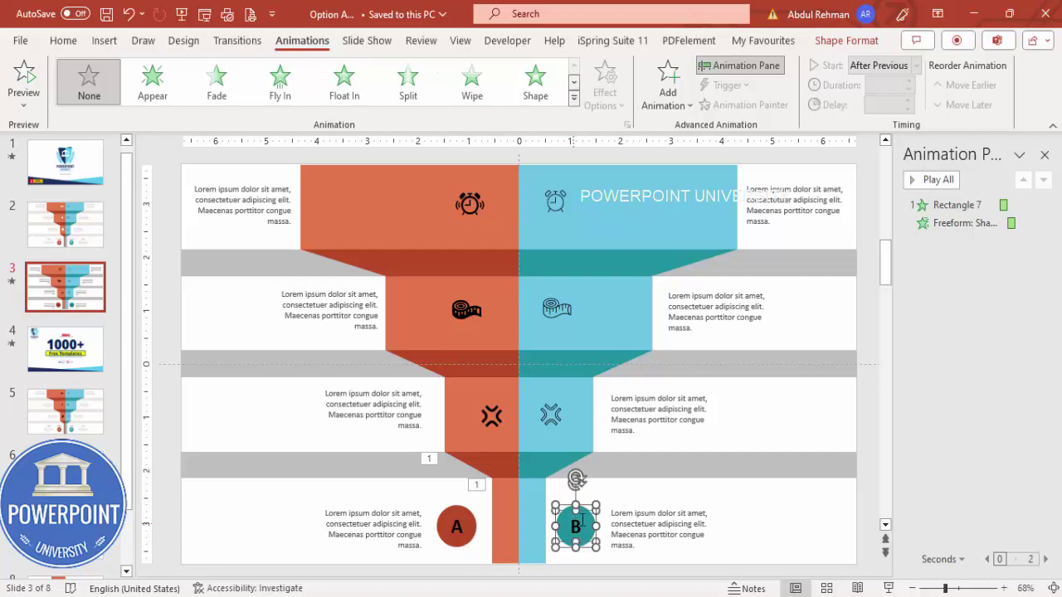
click(468, 514)
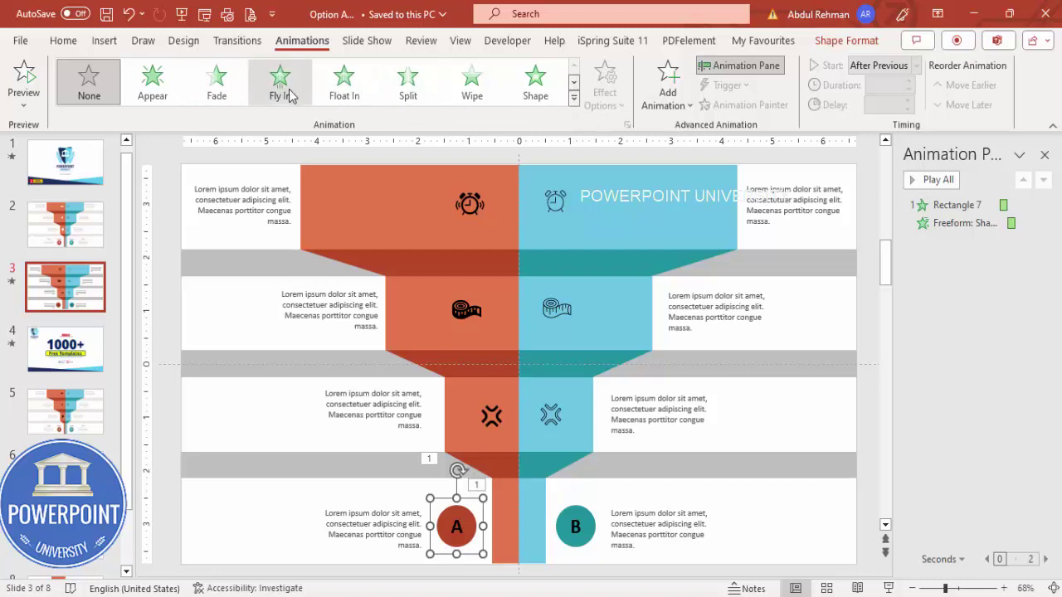
Give circle A a Fly In entrance and copy the stripe's Stretch to its caption, from the right.
click(285, 89)
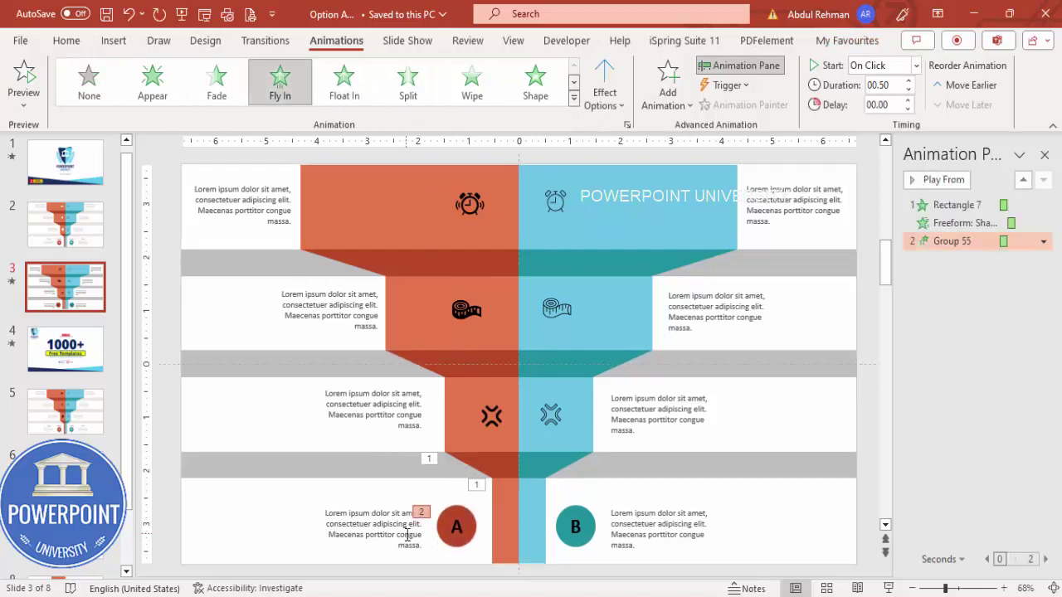
click(367, 515)
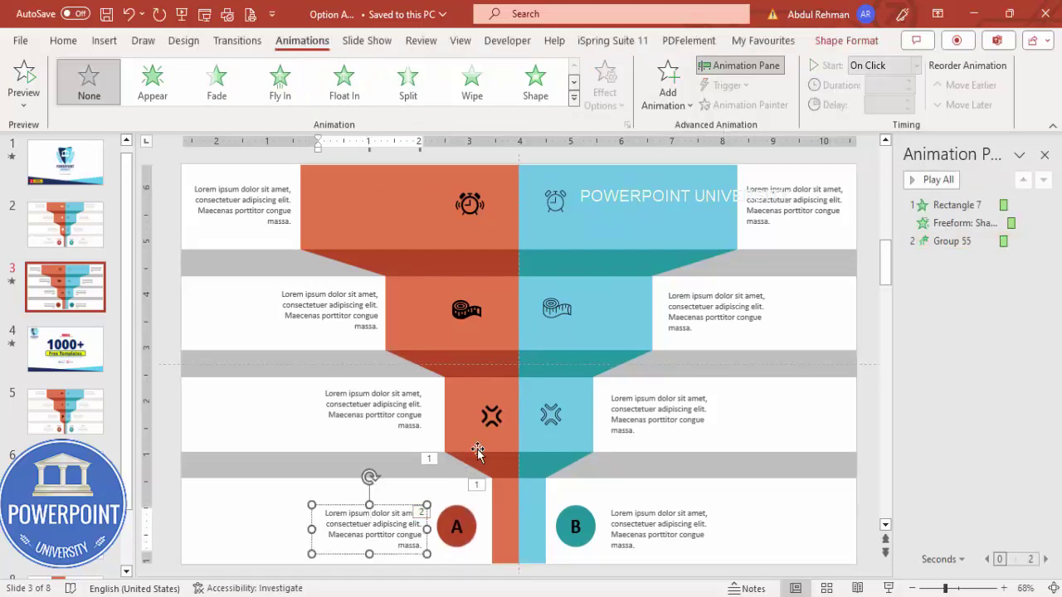
click(504, 491)
click(768, 104)
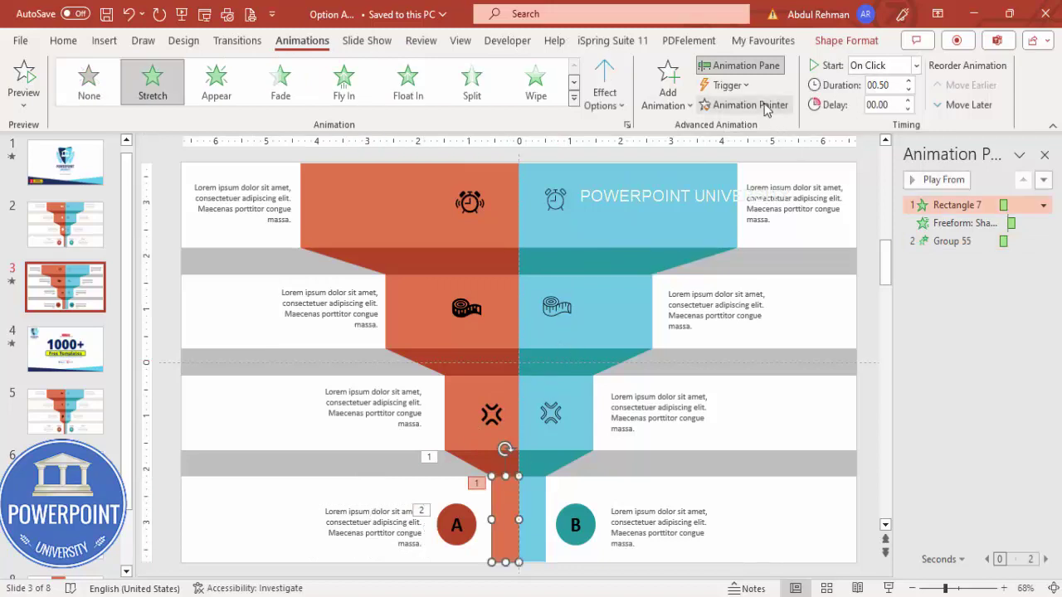
click(396, 534)
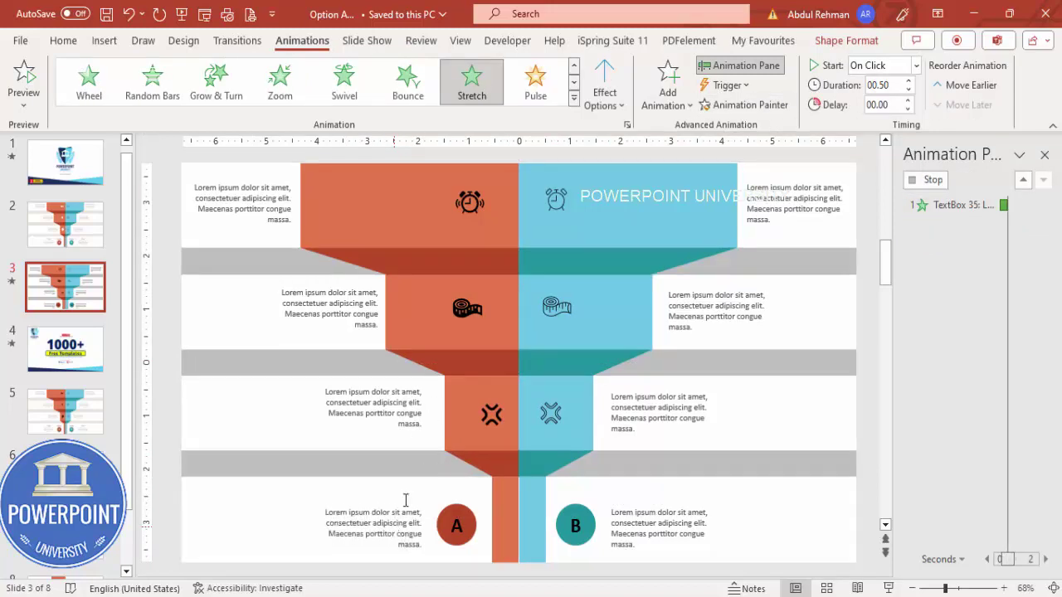
click(607, 98)
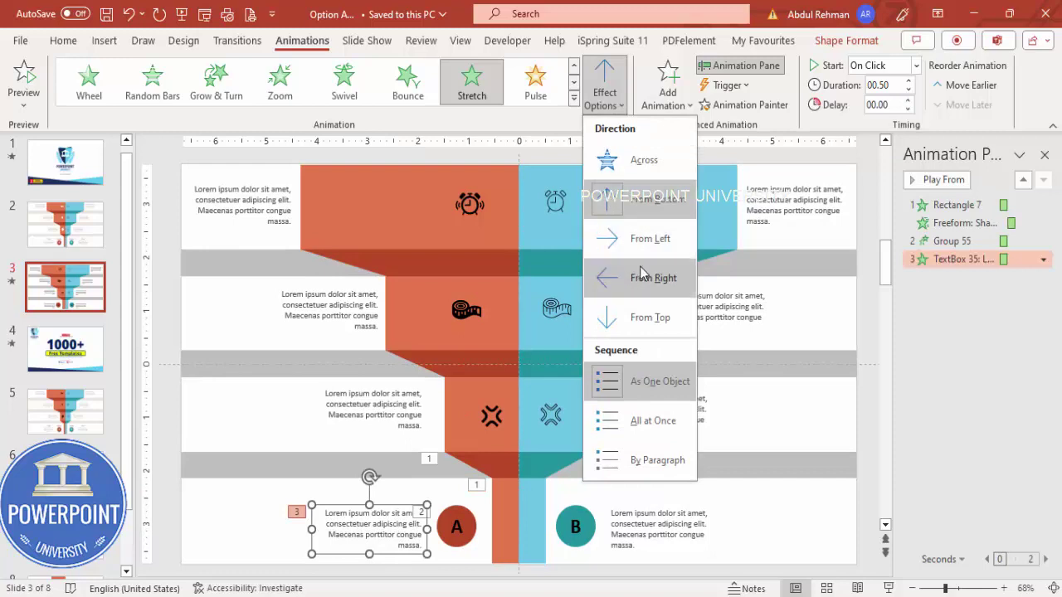
click(606, 278)
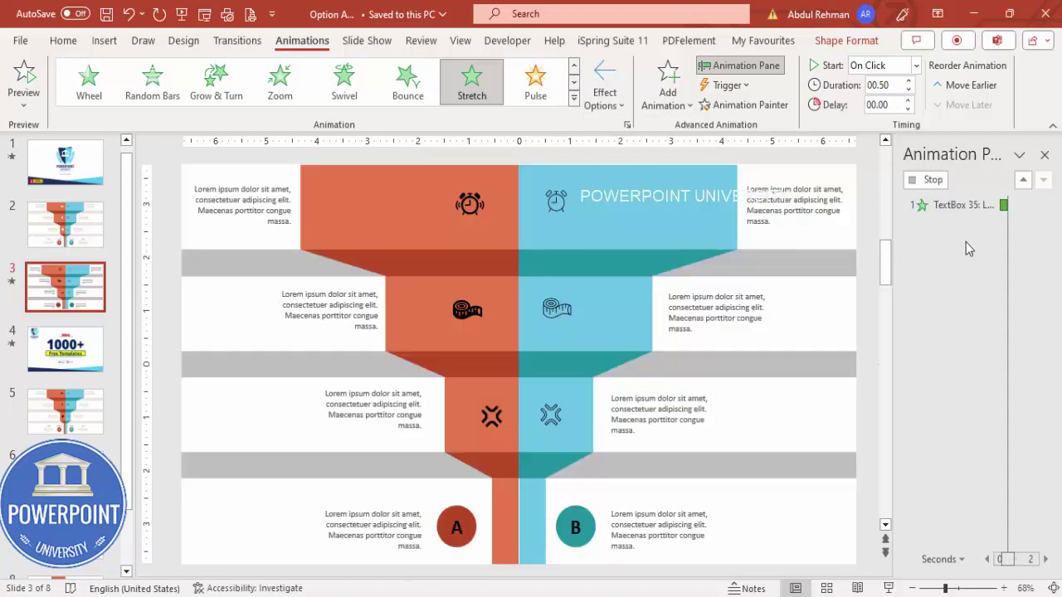
Set circle A's and its caption's animations to start With Previous, then preview all.
click(951, 240)
click(915, 65)
click(886, 104)
click(950, 259)
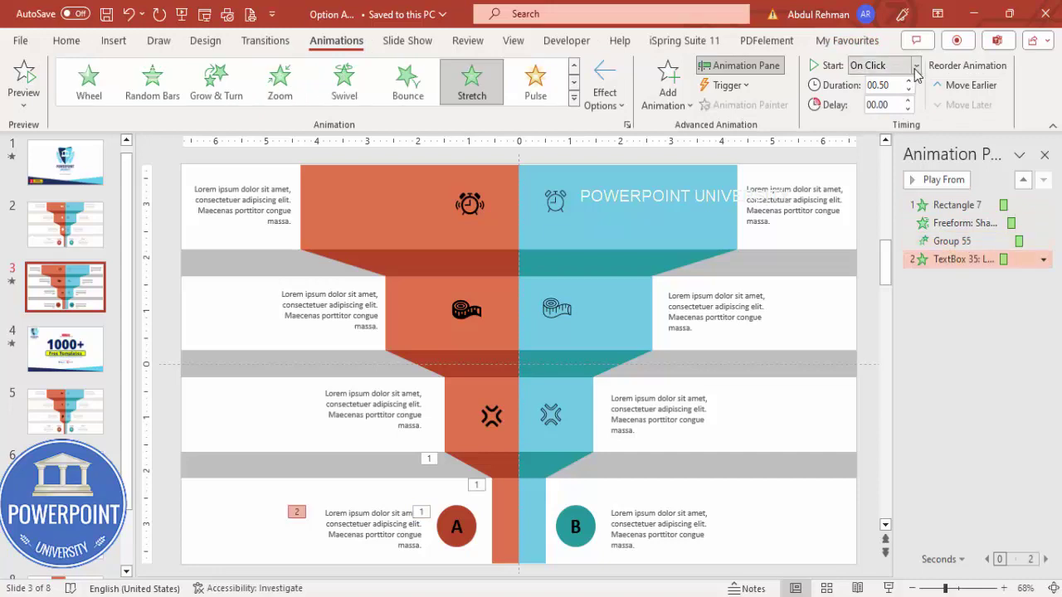
click(915, 68)
click(901, 102)
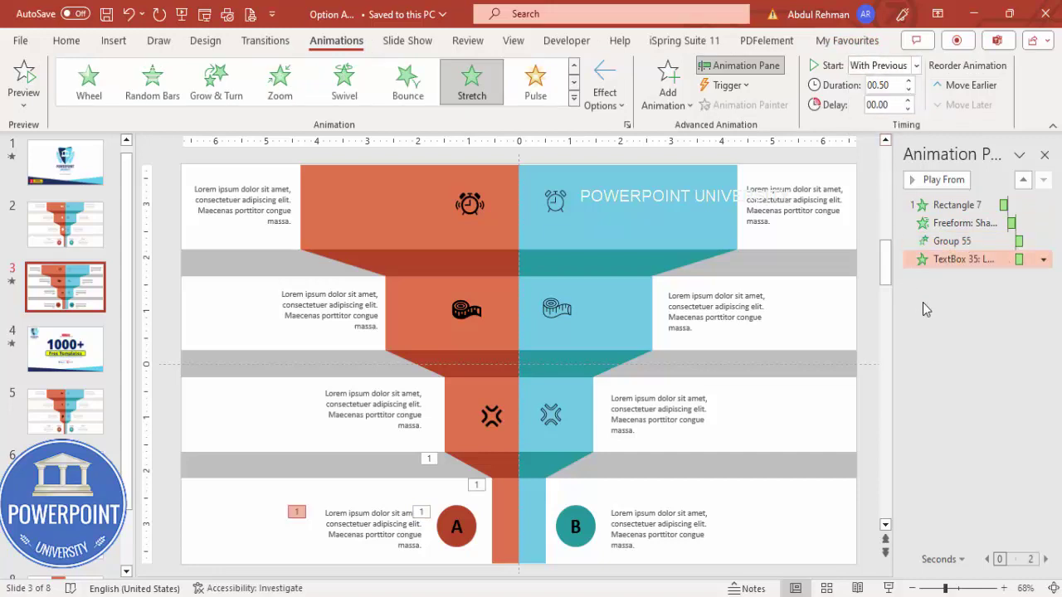
click(937, 325)
click(945, 181)
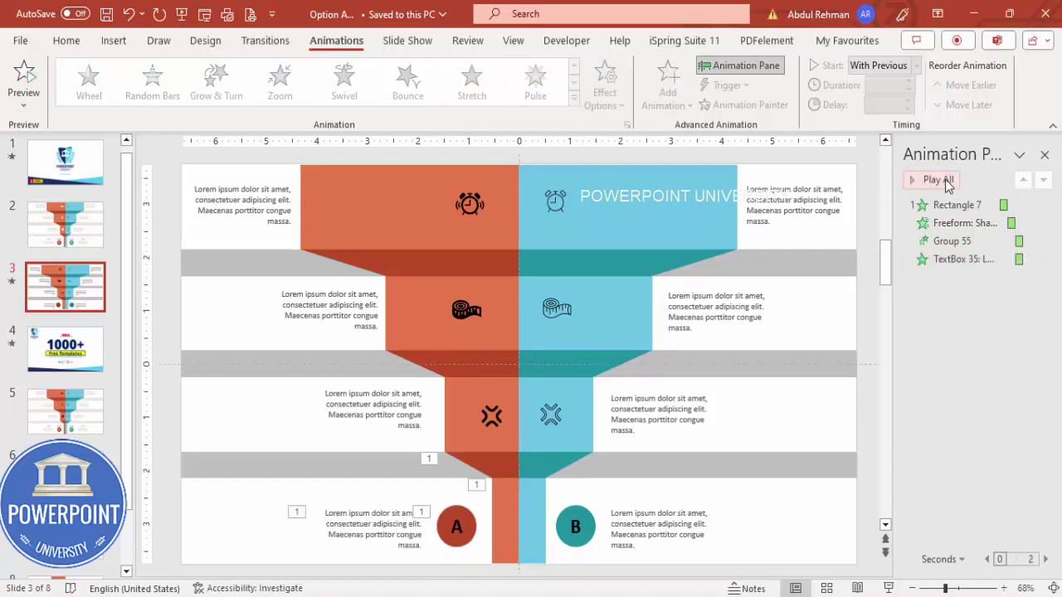
click(505, 502)
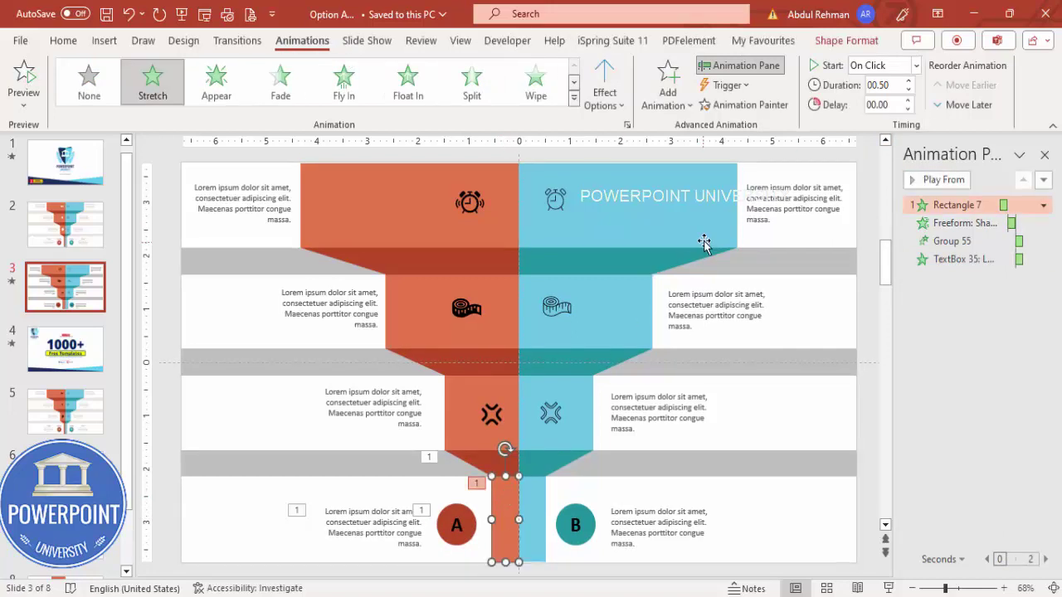
Paint the orange stem's and connector's animations onto the blue stem and blue connector piece.
click(757, 105)
click(536, 502)
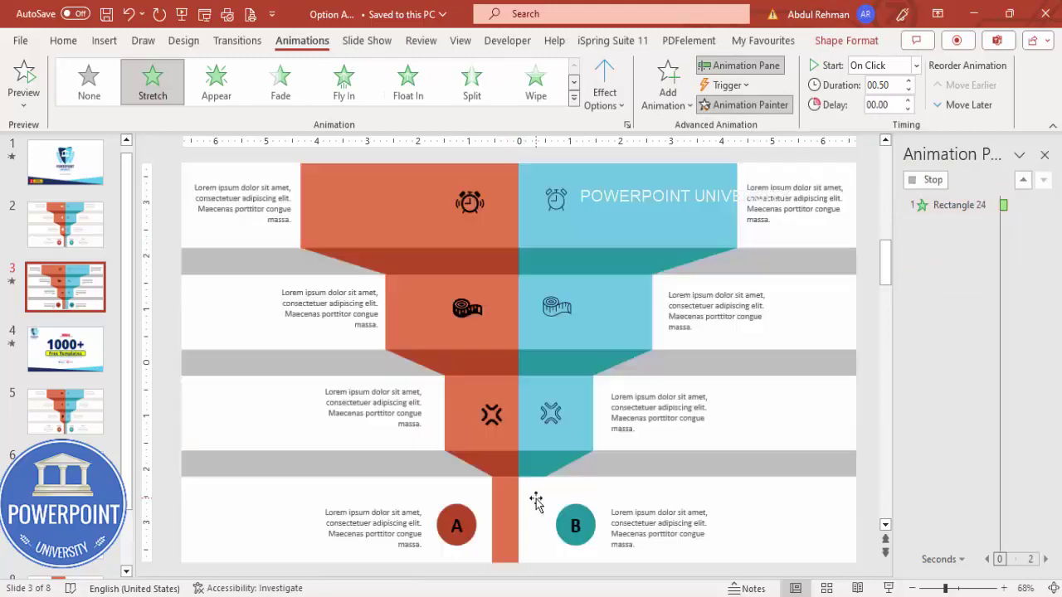
click(487, 463)
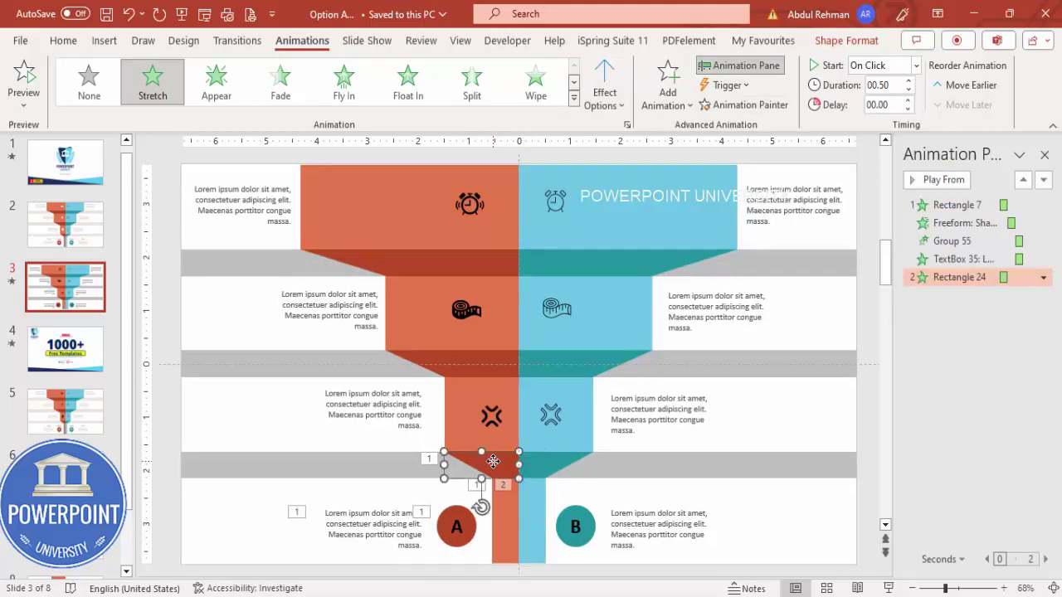
click(730, 105)
click(543, 461)
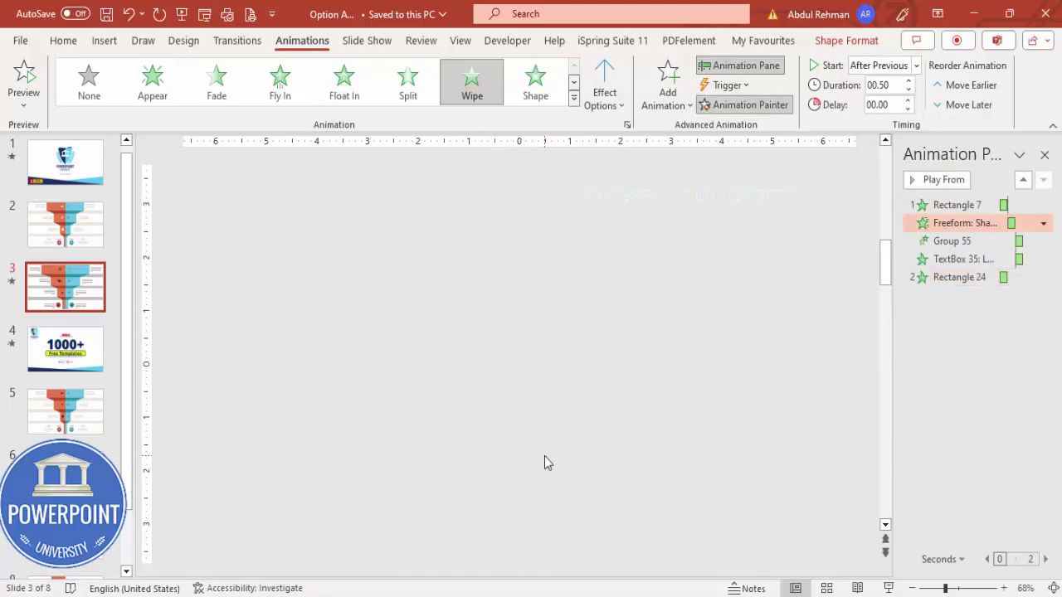
Copy circle A's fly-in and its text's animation to circle B and its text, then preview all.
click(465, 515)
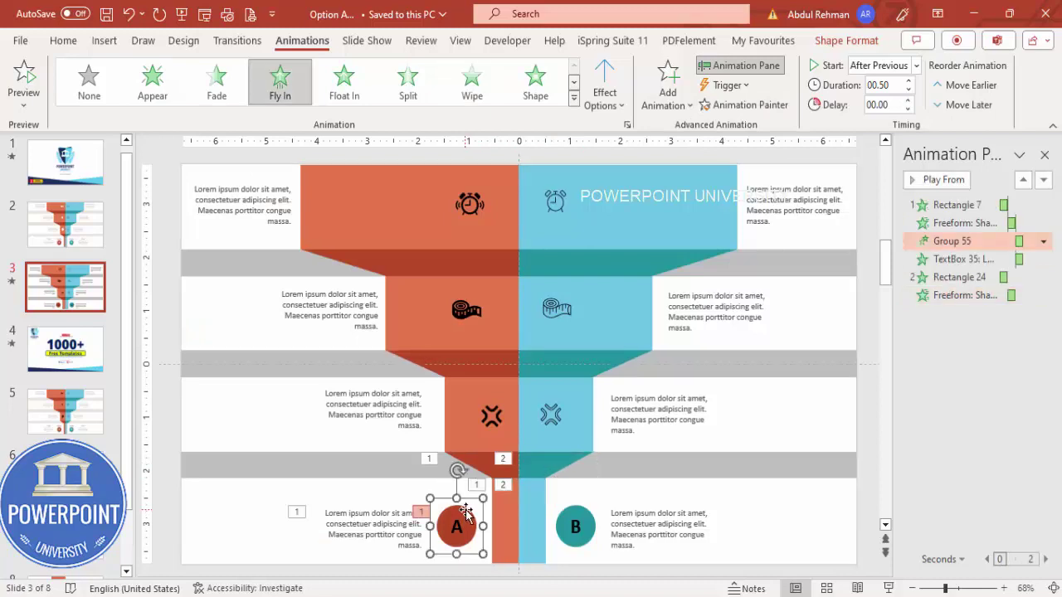
click(743, 105)
click(580, 523)
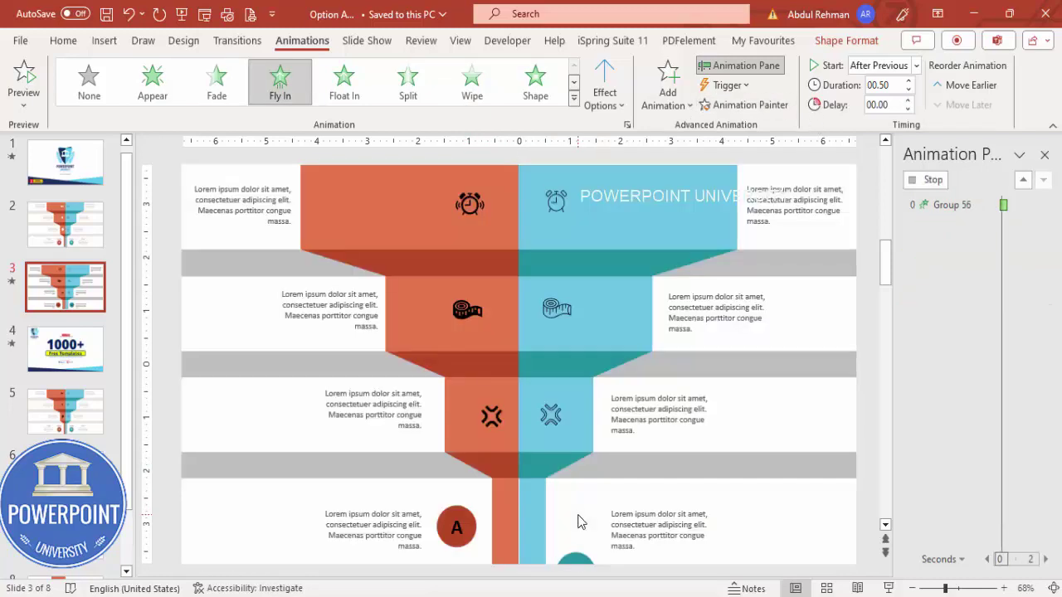
click(407, 511)
click(744, 105)
click(633, 526)
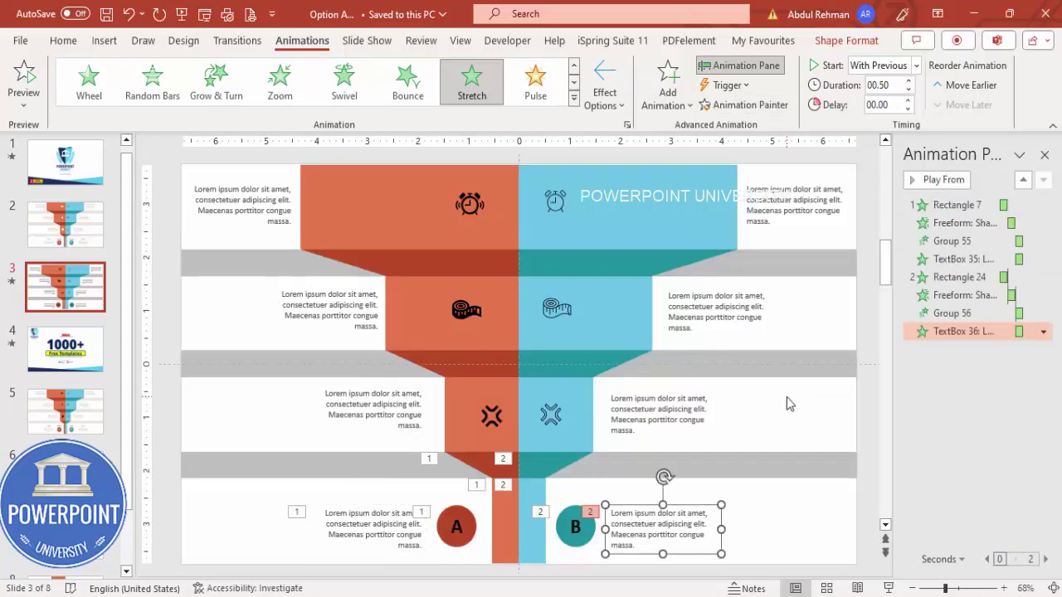
click(920, 185)
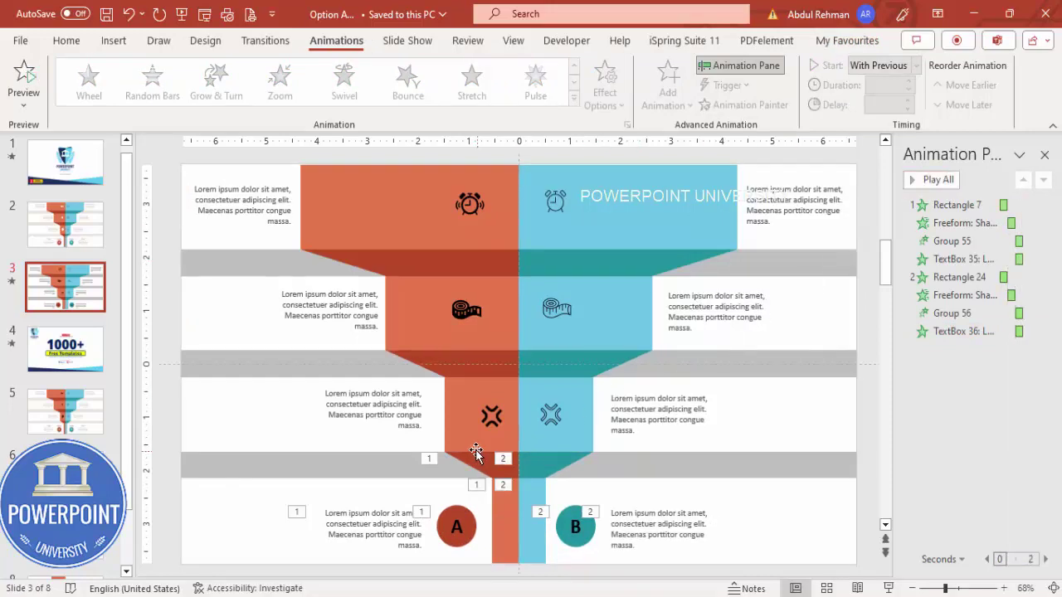
Group each third-tier funnel shape, orange and blue, with its icon.
click(492, 417)
click(492, 417)
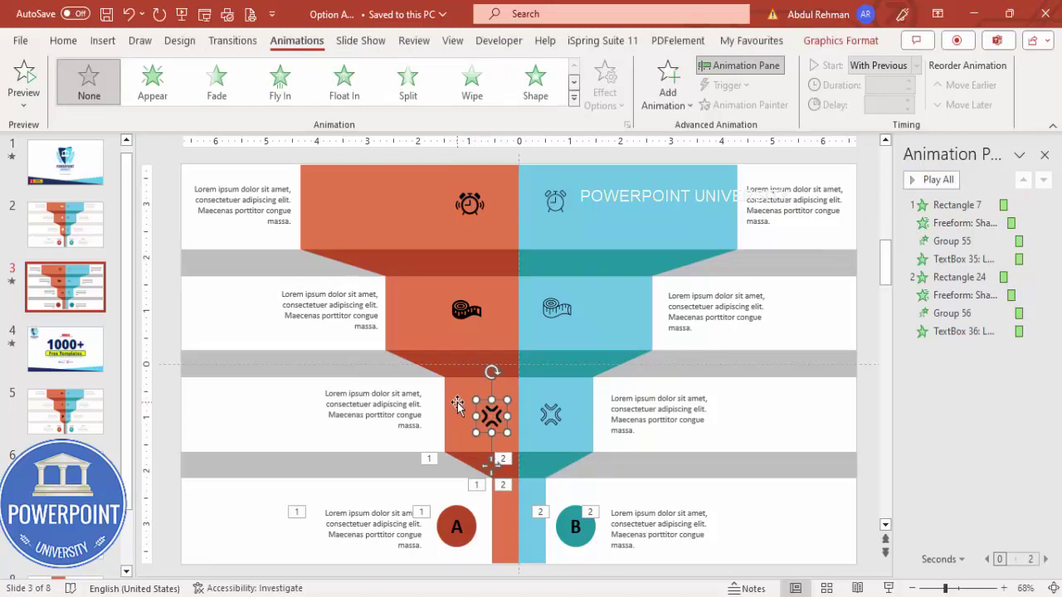
shift+click(457, 404)
click(574, 394)
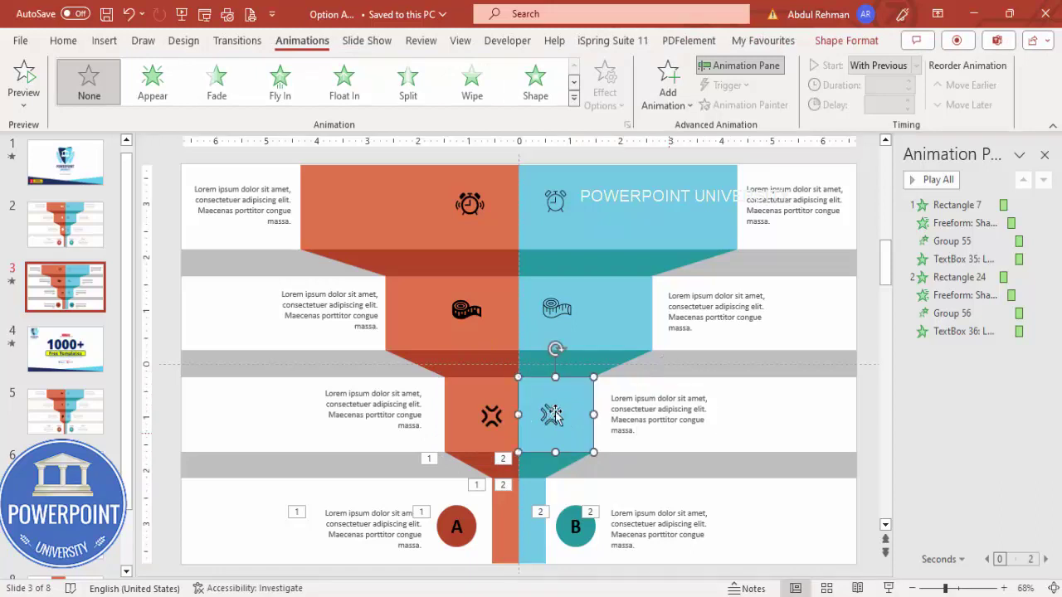
click(749, 407)
drag(782, 393, 521, 450)
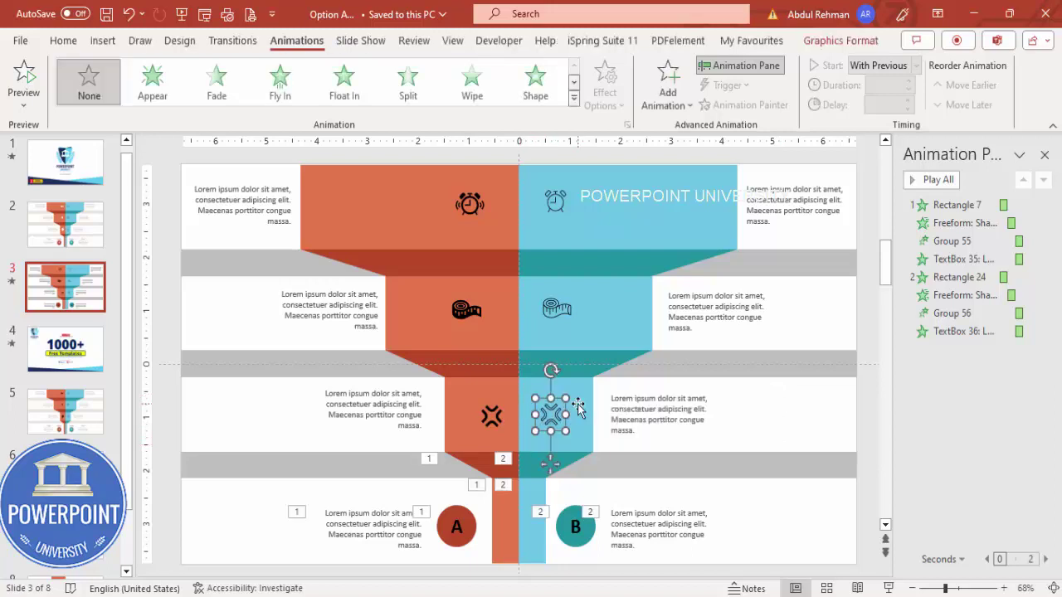
key(ctrl+g)
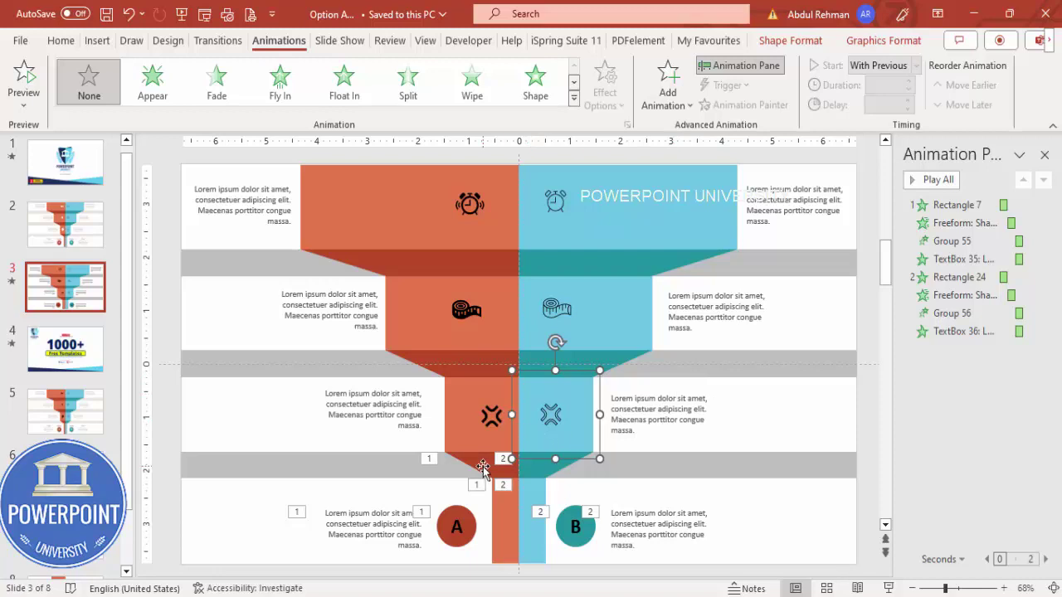
Apply the orange stem's Stretch entrance to the orange third-tier group with Animation Painter.
click(505, 529)
click(747, 105)
click(461, 404)
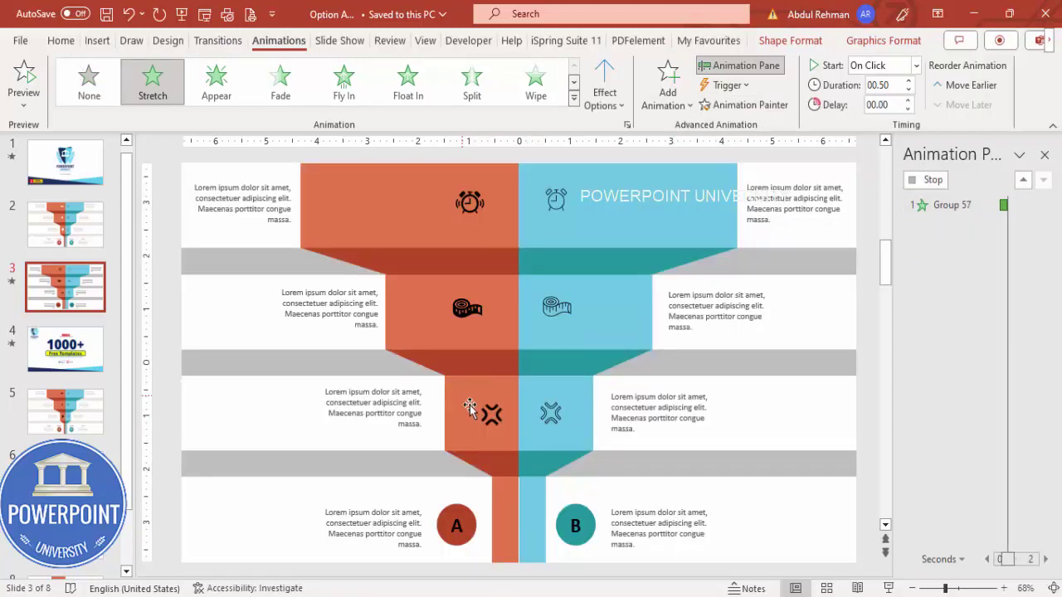
Paint the bottom connector's wipe and circle A text's animation onto the third band's orange connector and left text.
click(505, 475)
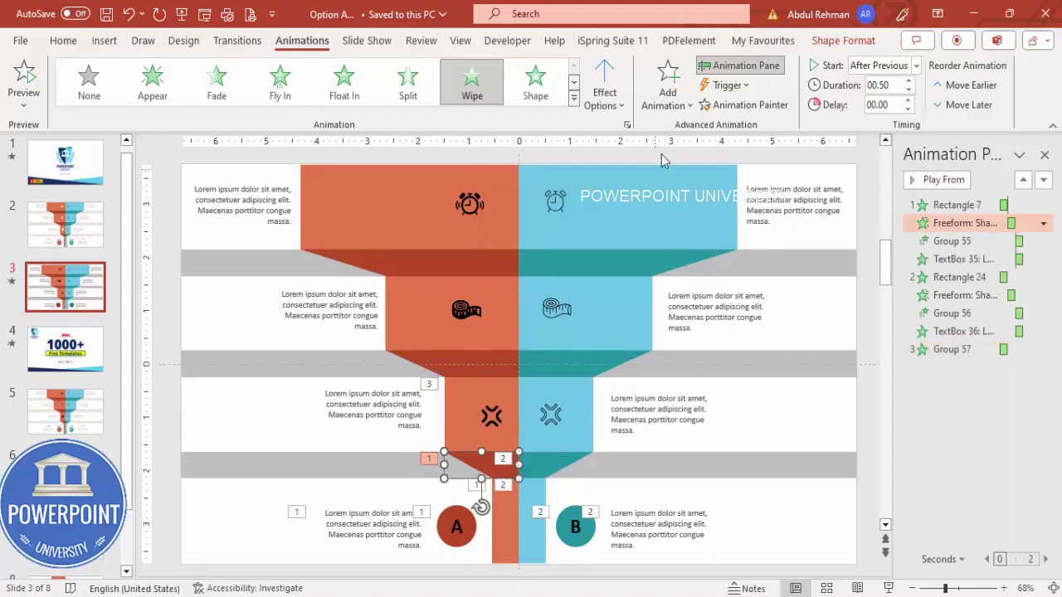
click(493, 355)
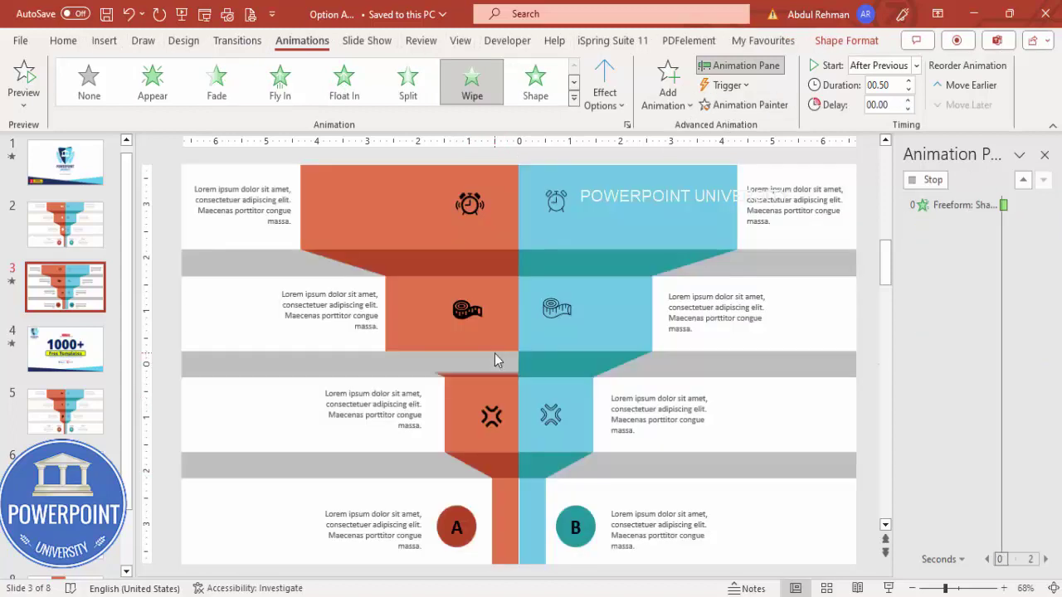
click(531, 386)
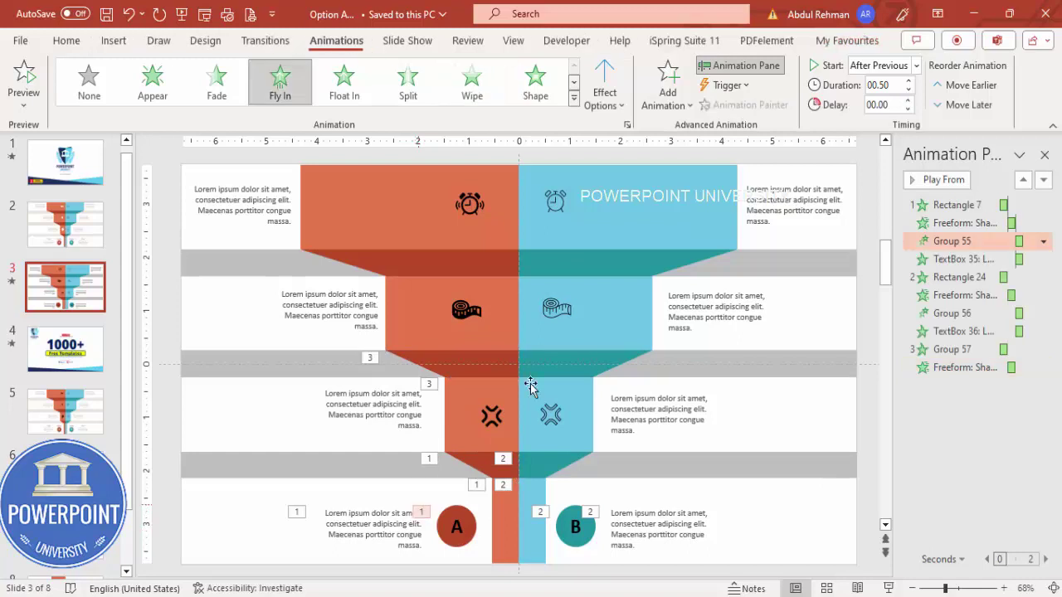
click(401, 519)
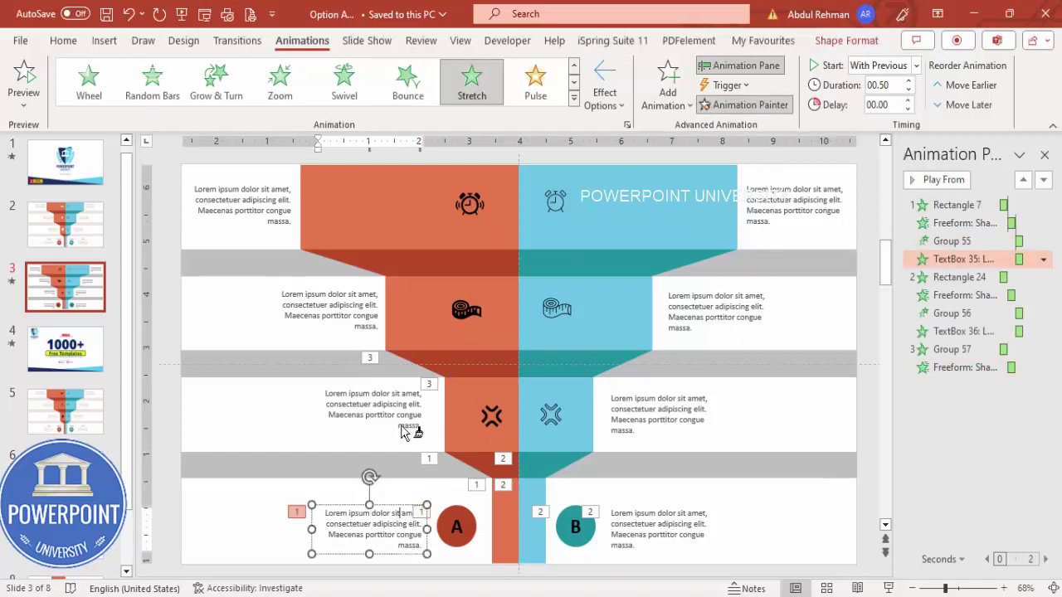
click(401, 432)
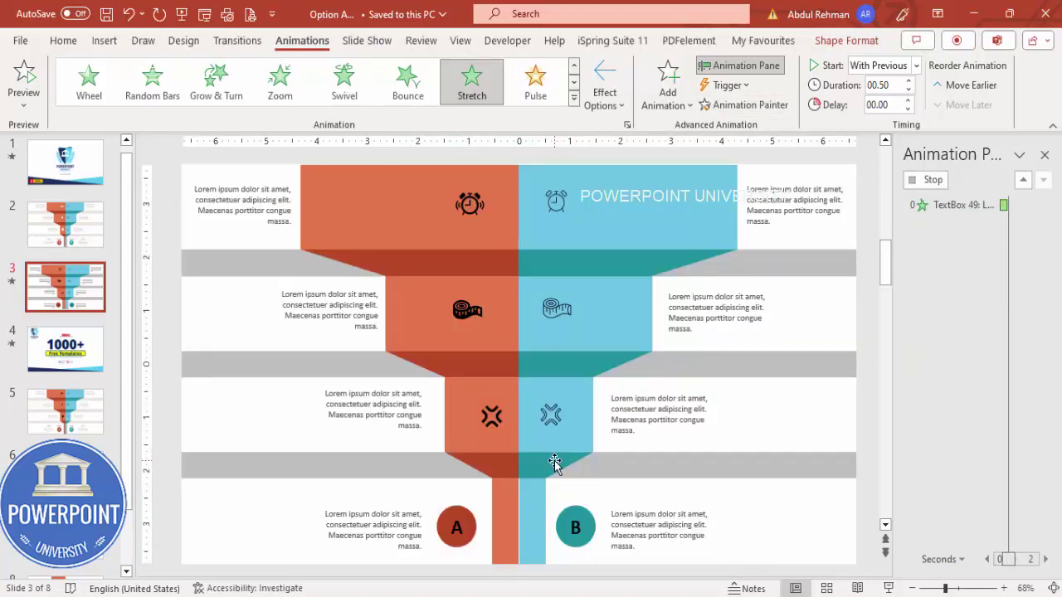
Give the blue third tier the orange tier's stretch and the teal connector the wipe entrance.
click(491, 403)
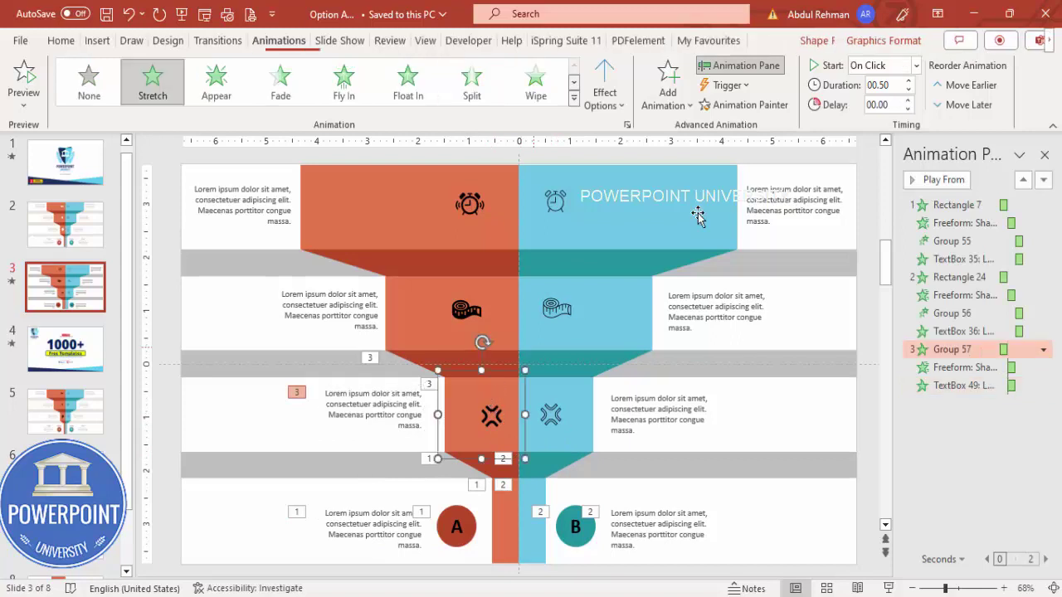
click(586, 435)
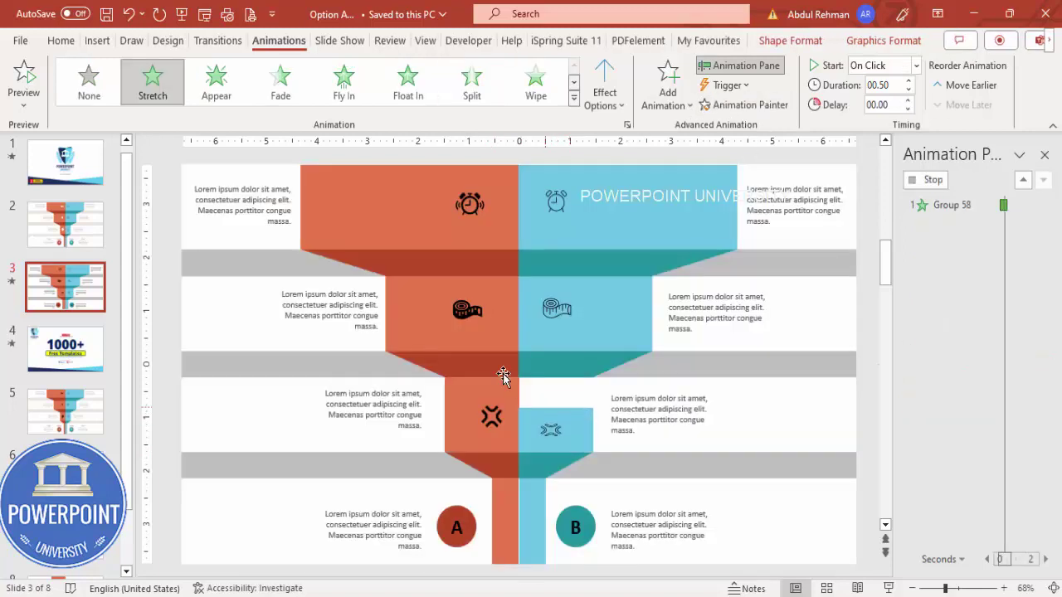
click(498, 362)
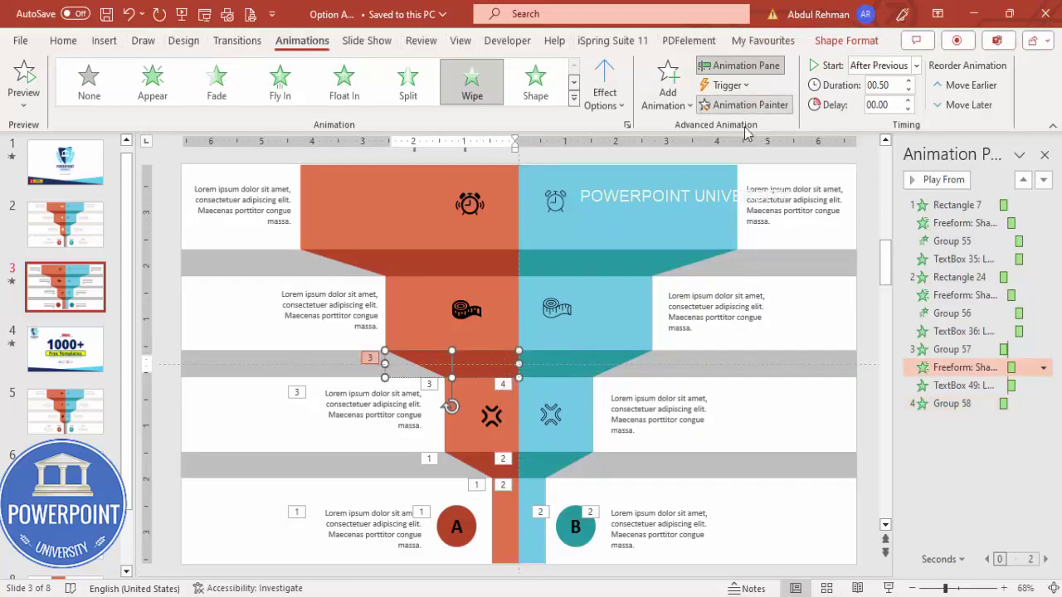
click(599, 366)
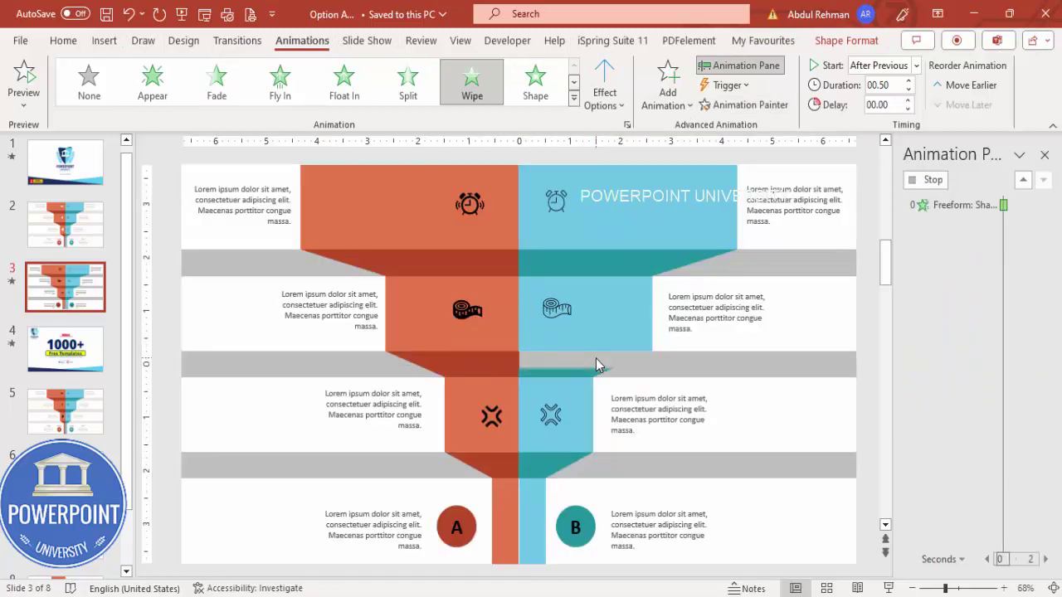
click(678, 513)
Copy circle B text's animation to the third band's right text and preview all animations.
click(751, 105)
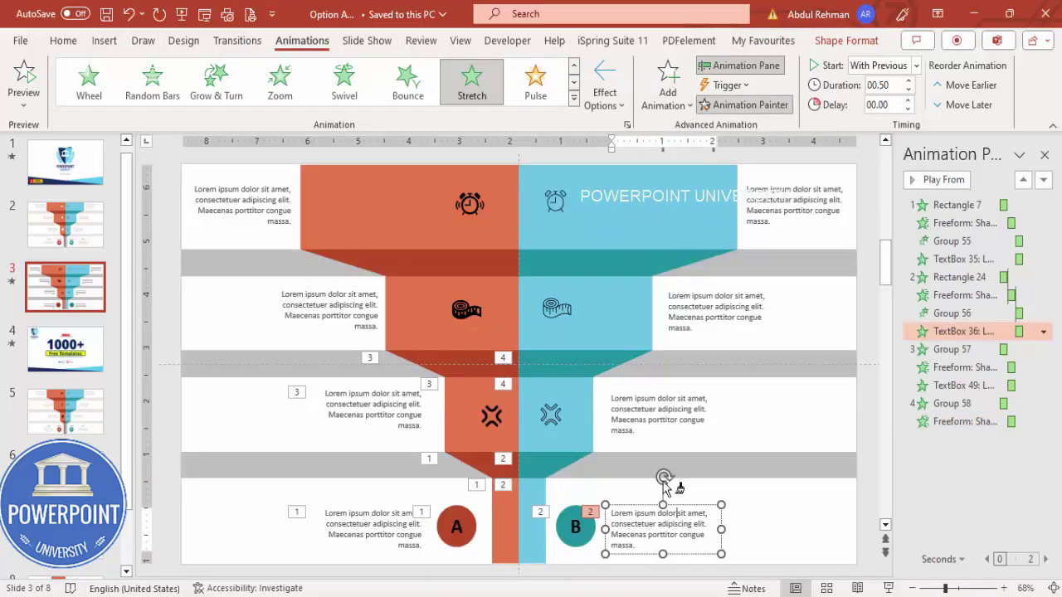
click(682, 402)
click(785, 399)
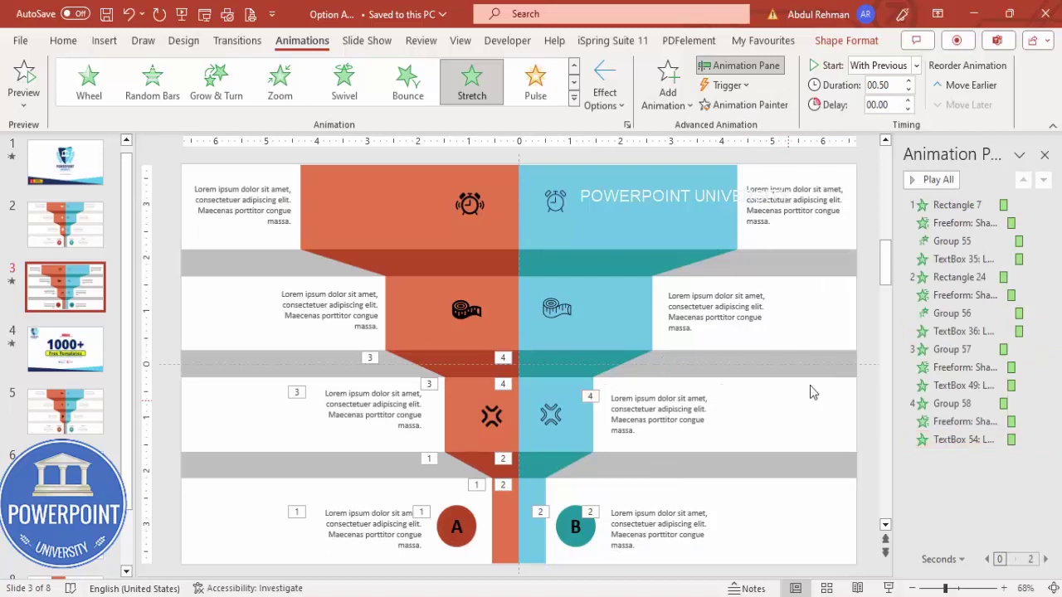
click(938, 180)
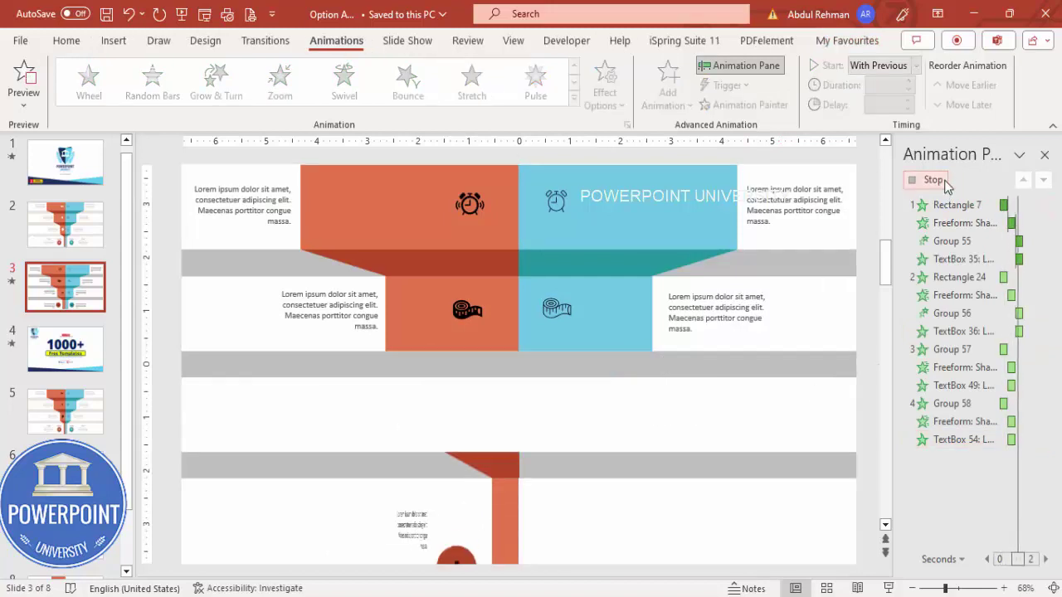